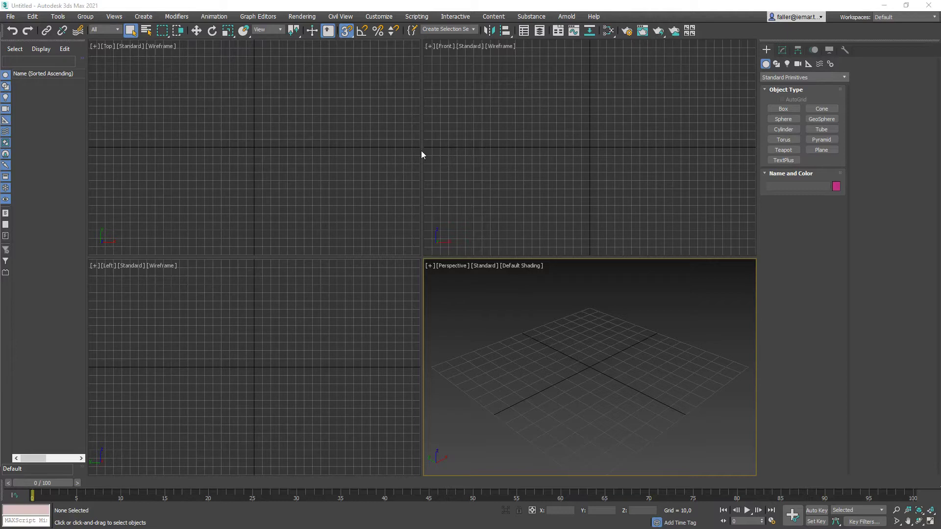
Create a box about 33 long, 40 wide and 20 high in the upper-left area of the Top view
click(248, 148)
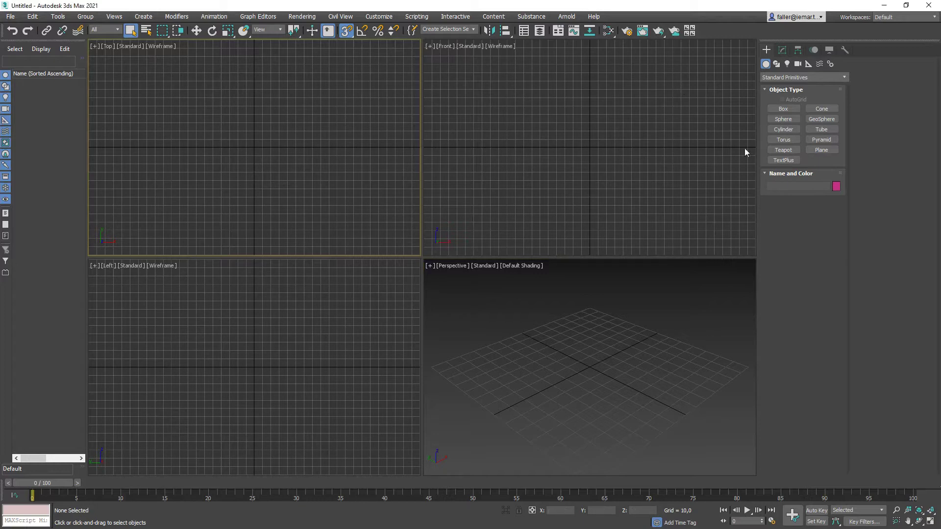
click(785, 111)
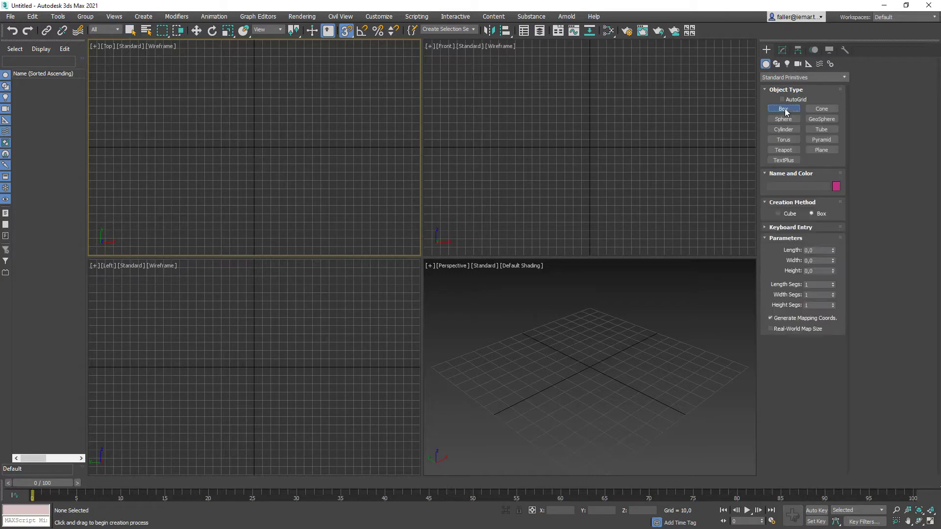
drag(180, 95, 214, 123)
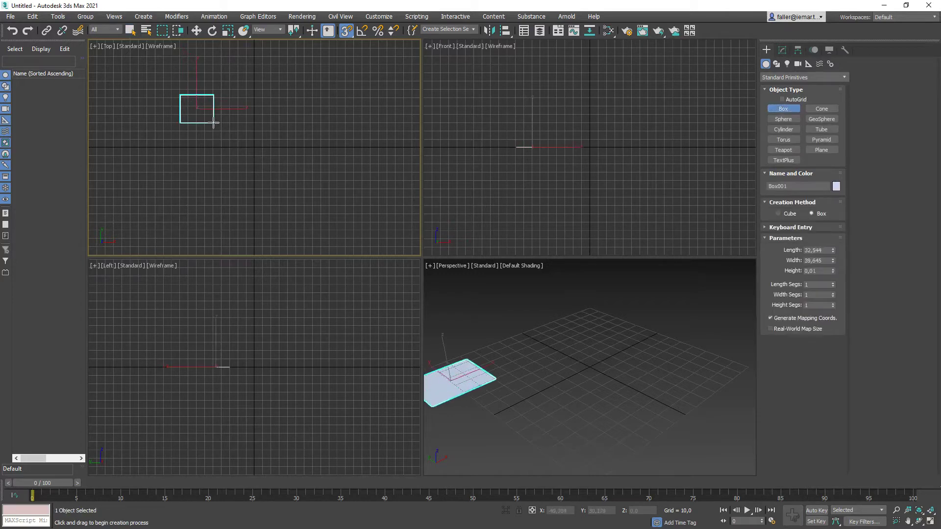
click(363, 110)
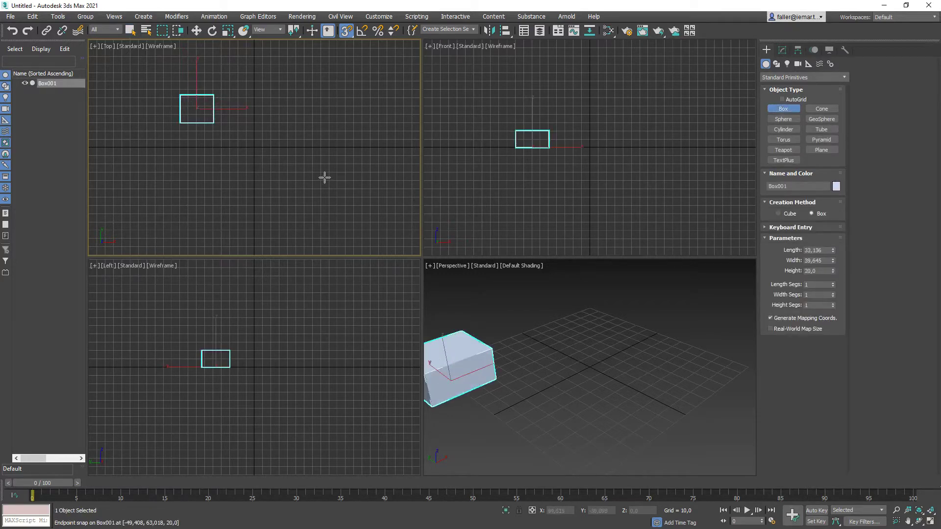
Hide the grid in all four viewports and make the Top view active again
key(g)
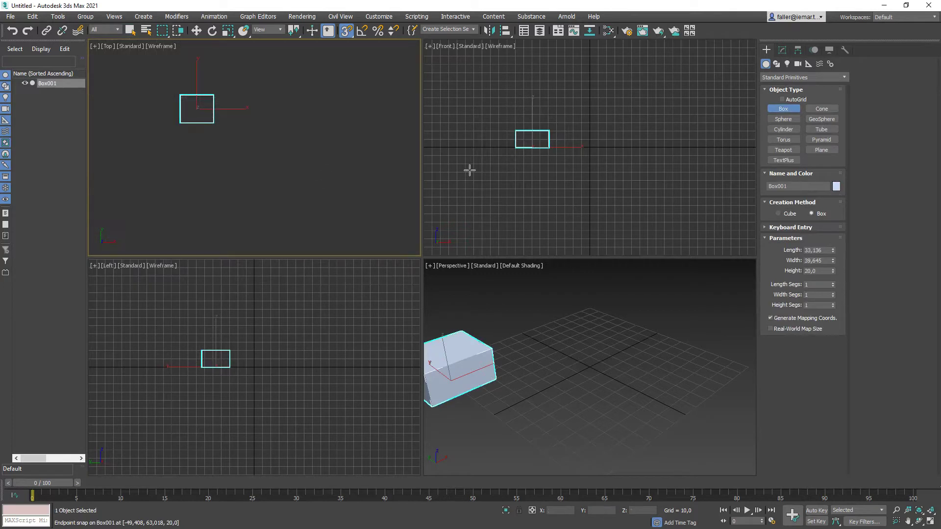
click(375, 292)
key(g)
click(488, 177)
key(g)
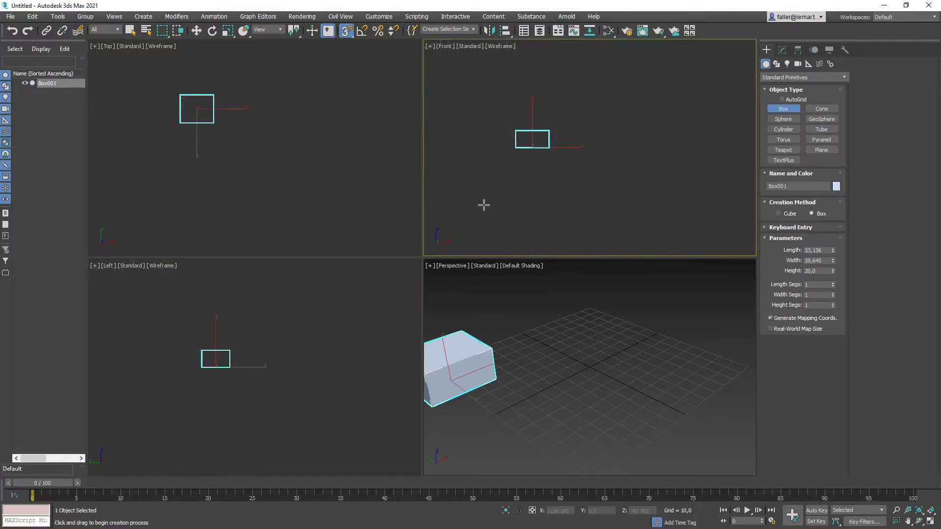
click(542, 353)
key(g)
click(295, 207)
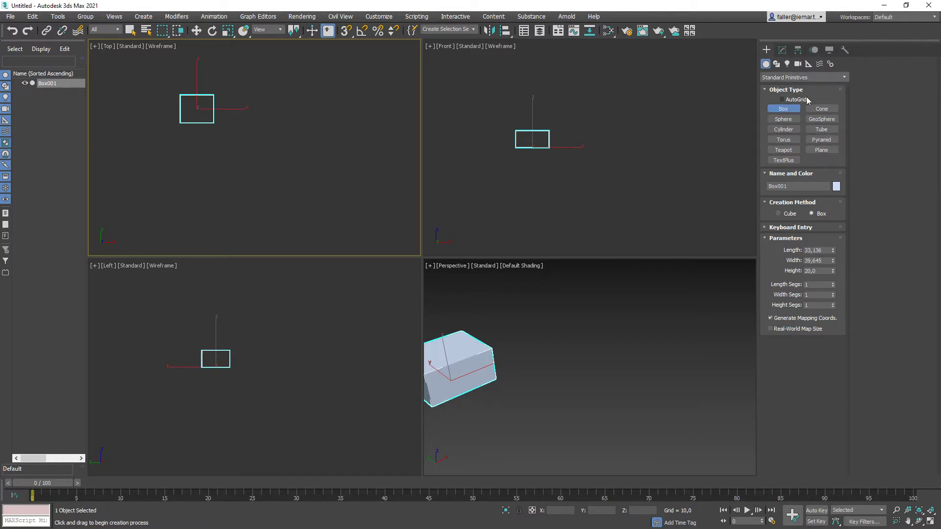
click(784, 120)
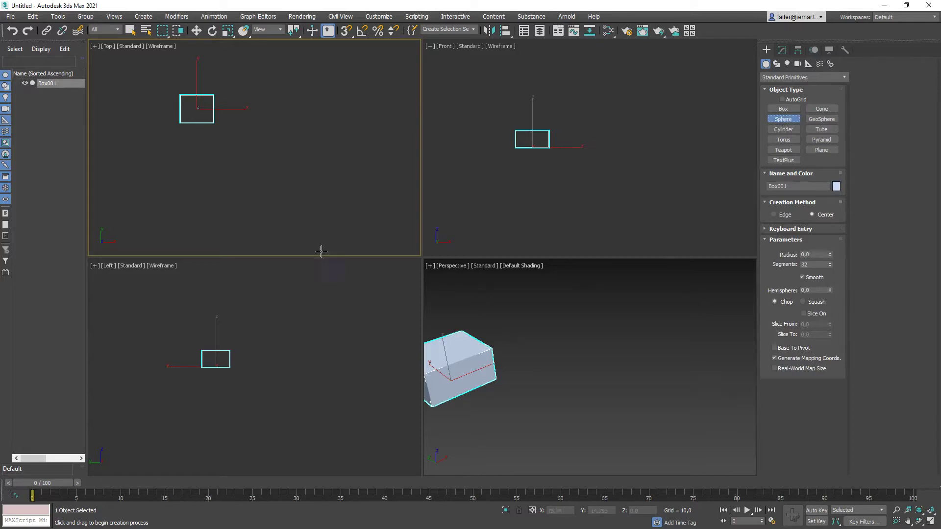
middle_drag(248, 126, 246, 135)
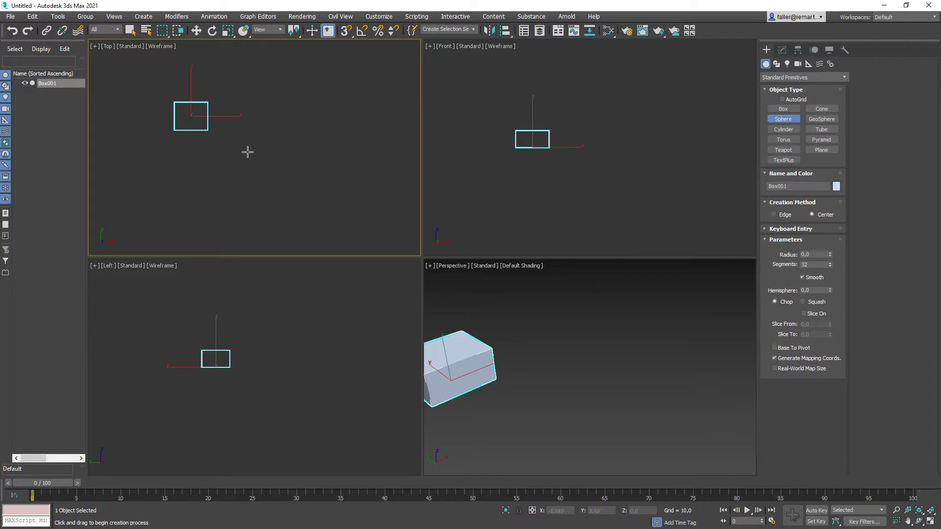
middle_drag(549, 139, 544, 146)
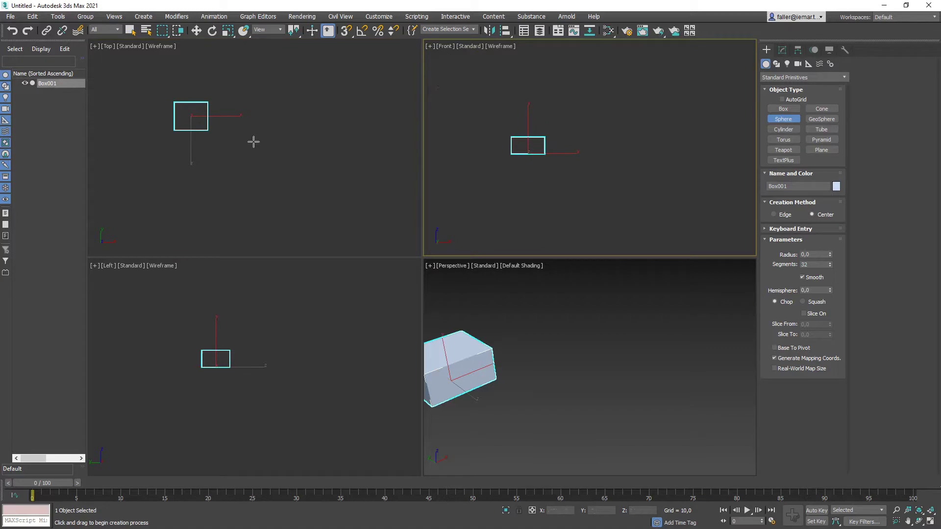
drag(251, 140, 269, 159)
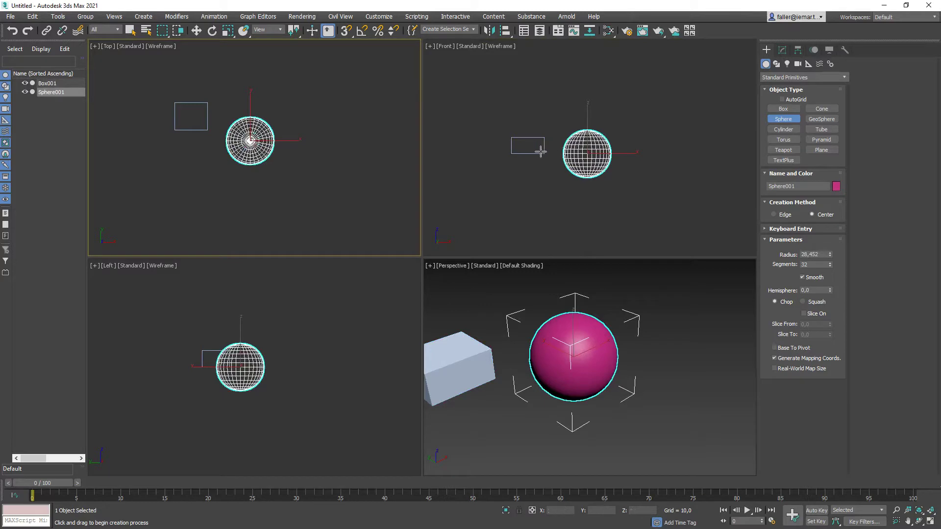
middle_drag(273, 137, 273, 143)
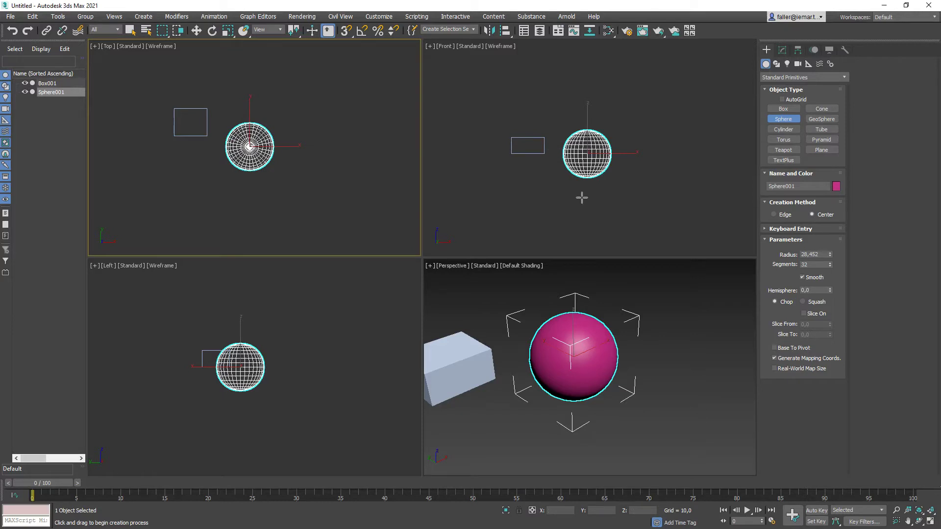
key(Delete)
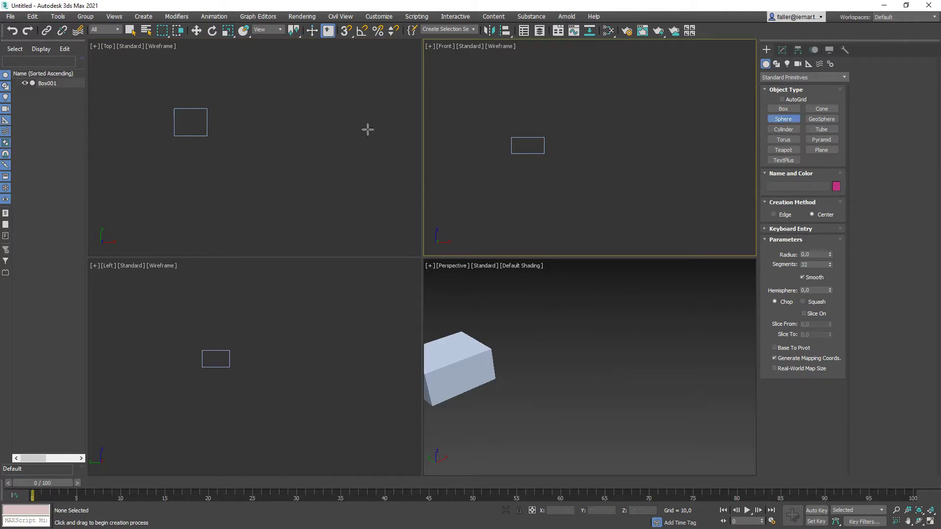
Create a sphere of radius about 20 beside the box in the Top view, with Base To Pivot enabled
click(784, 120)
drag(249, 145, 264, 152)
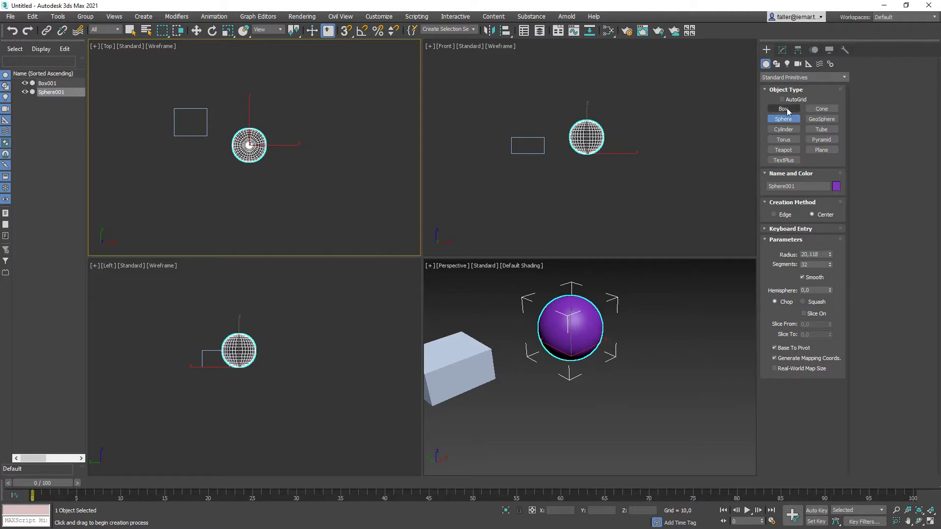
Create a ground plane about 284 long and 388 wide in the Top view, surrounding the box and sphere
click(822, 150)
scroll(311, 184, down, 4)
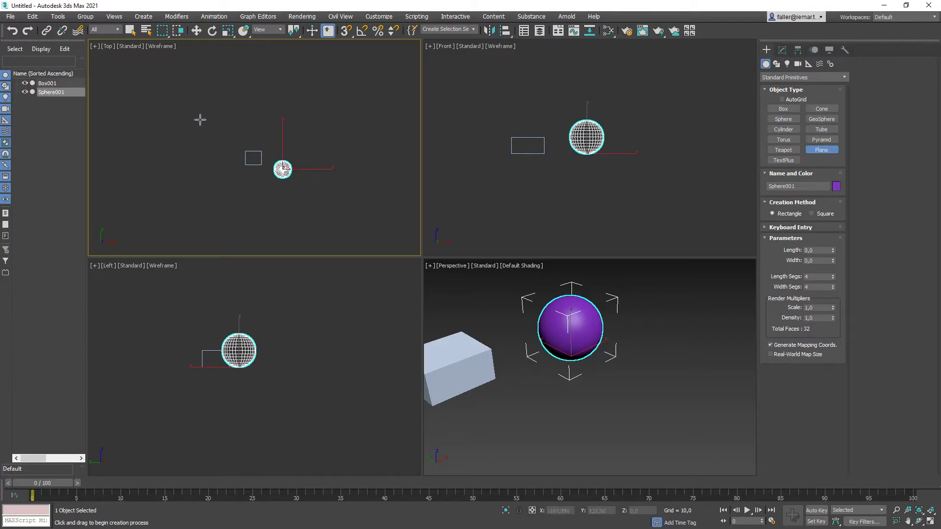
drag(193, 108, 355, 227)
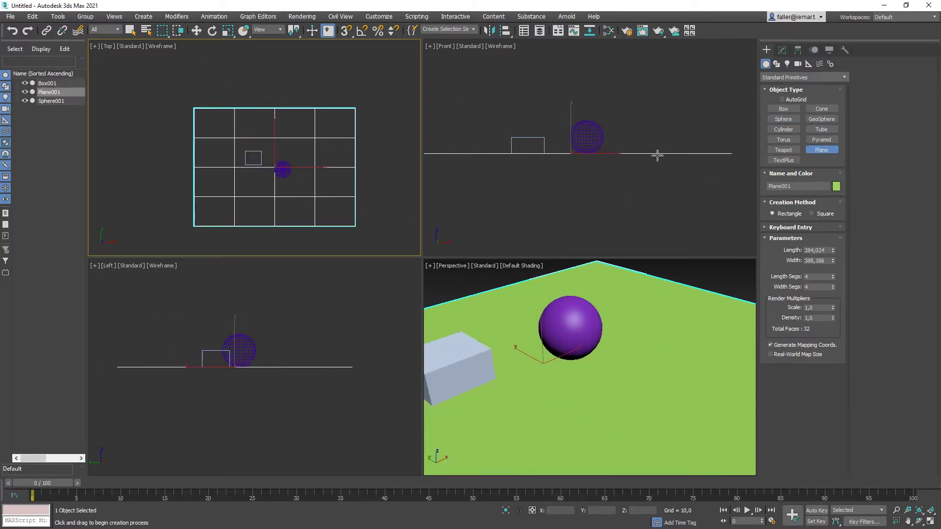
middle_drag(388, 177, 345, 160)
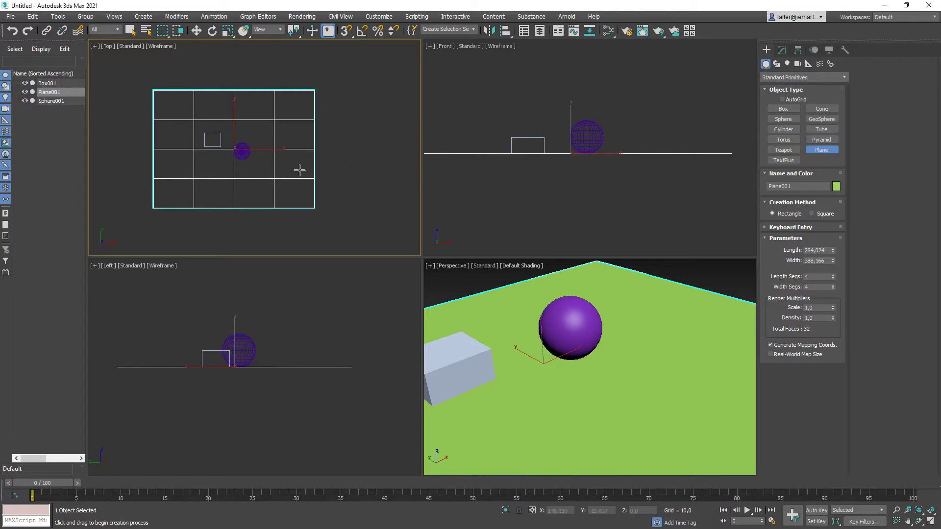
middle_drag(609, 181, 605, 185)
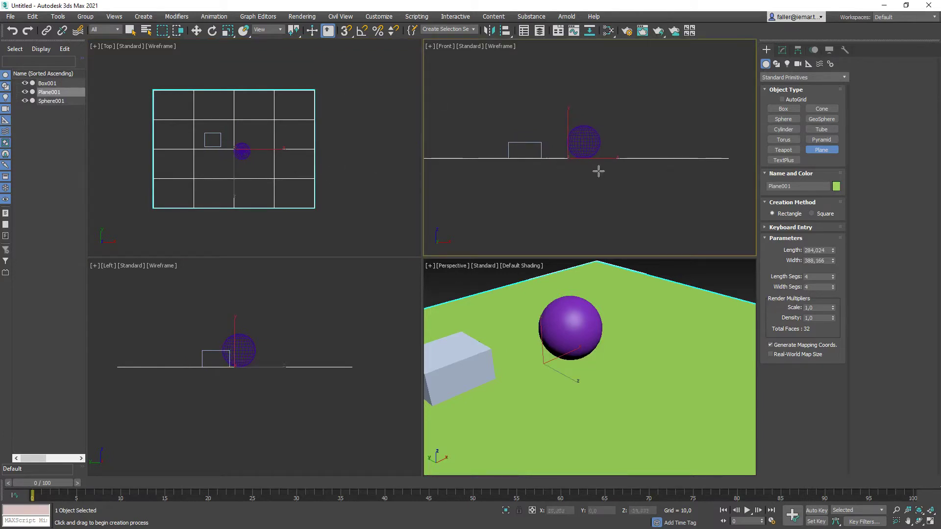
scroll(615, 326, down, 5)
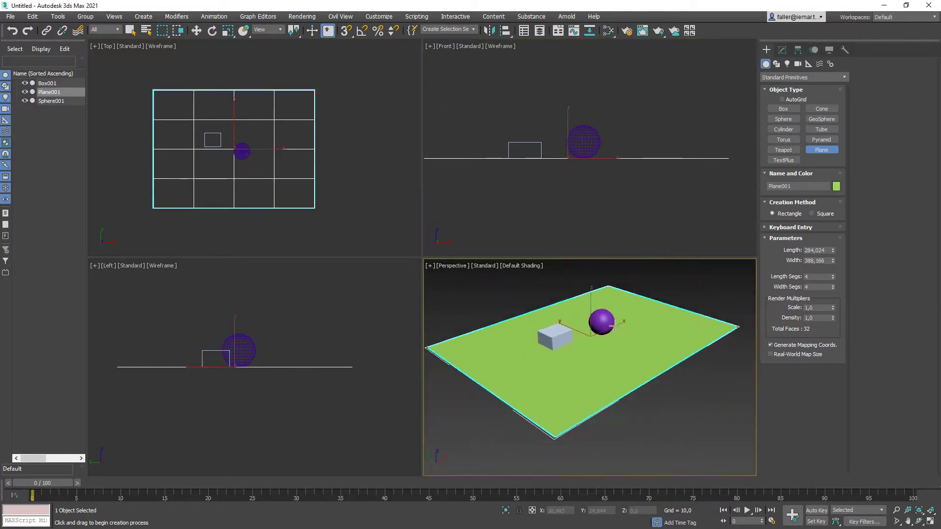
click(610, 324)
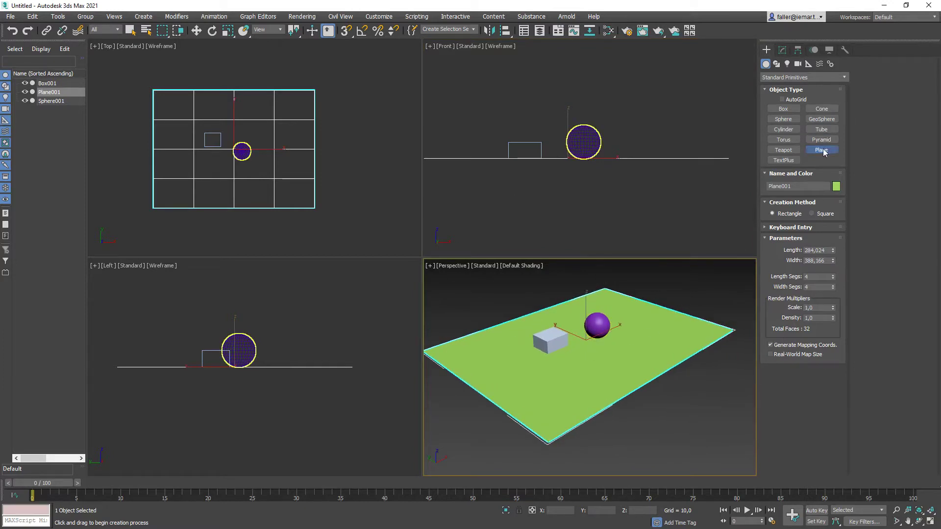
Create a pointed cone in front of the box, with base radius about 25, top radius 0 and height about 47
click(822, 110)
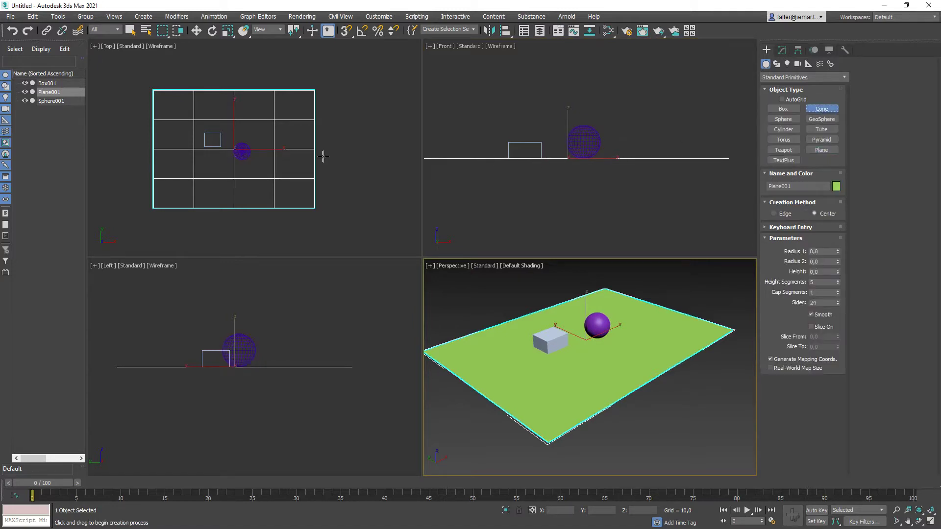
click(292, 174)
scroll(234, 173, up, 2)
middle_drag(235, 172, 237, 142)
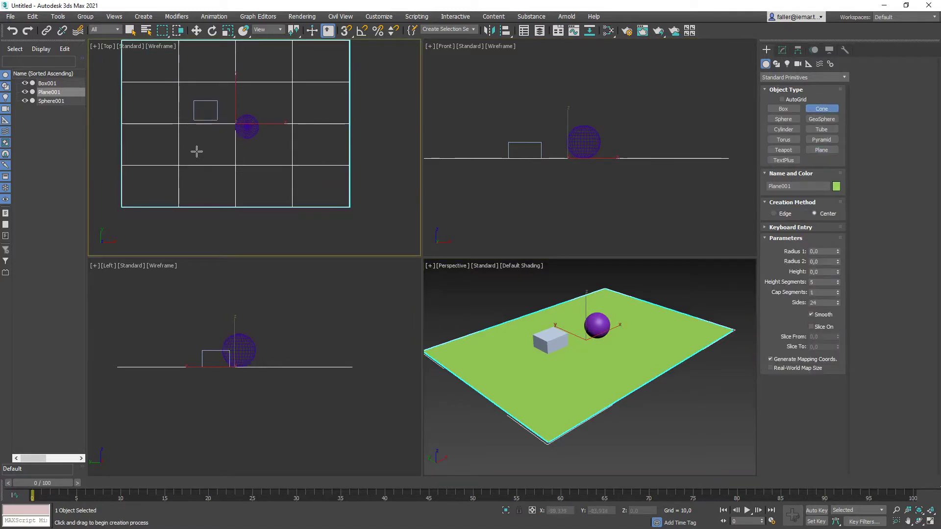
drag(201, 150, 214, 156)
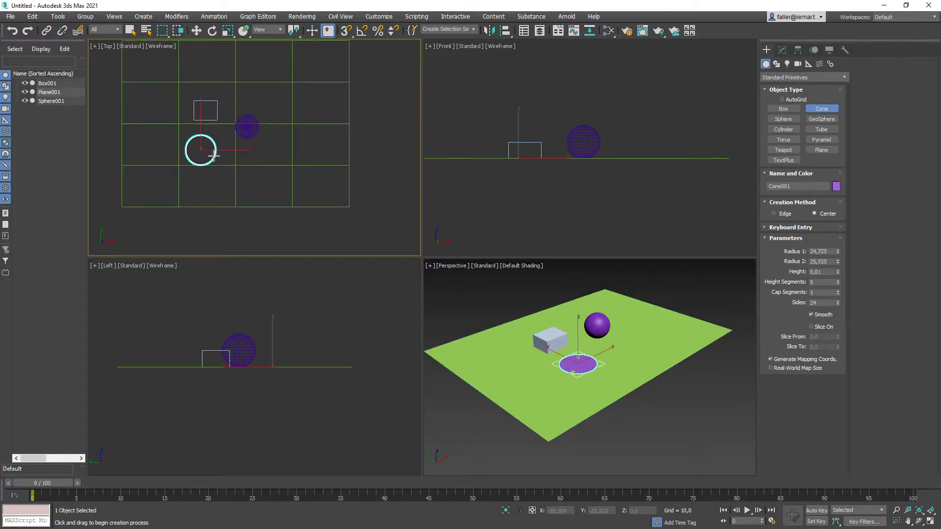
click(211, 128)
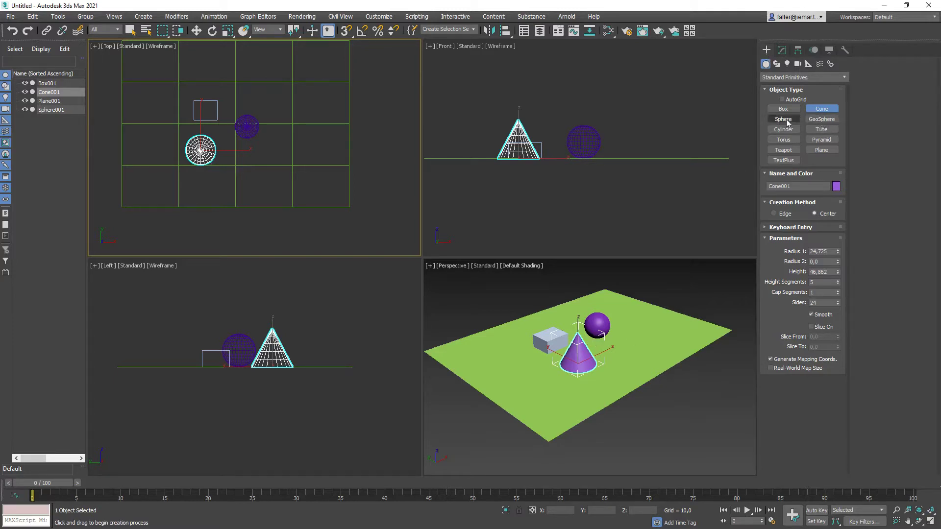
Create a GeoSphere of radius about 18 with Base to Pivot enabled, on the far side of the sphere from the box
click(817, 121)
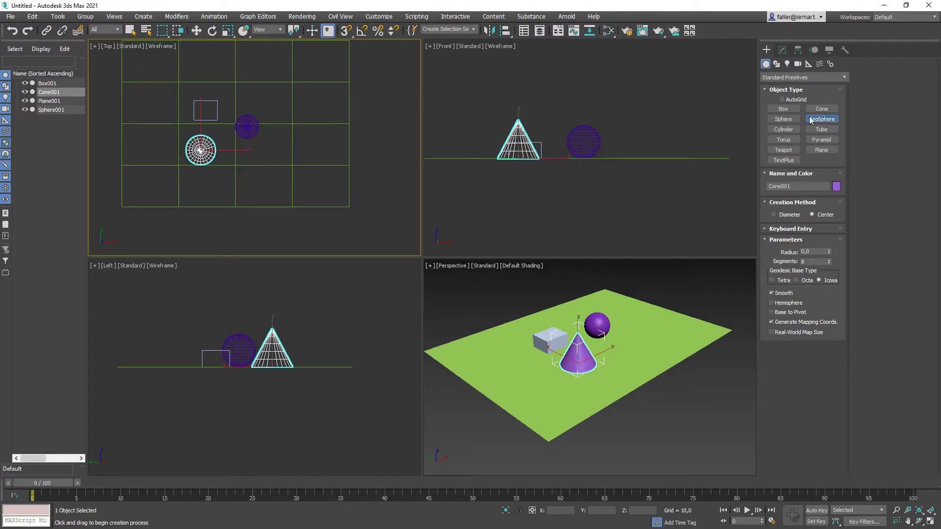
click(771, 312)
drag(279, 129, 290, 131)
Show edged faces in the Perspective view and compare the meshes of the sphere and the GeoSphere up close
middle_drag(628, 353, 627, 363)
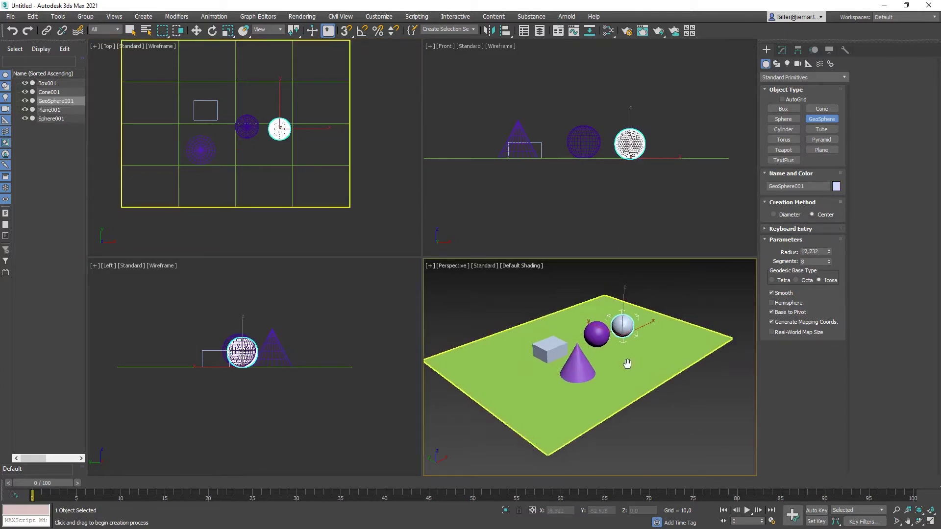
scroll(628, 363, up, 6)
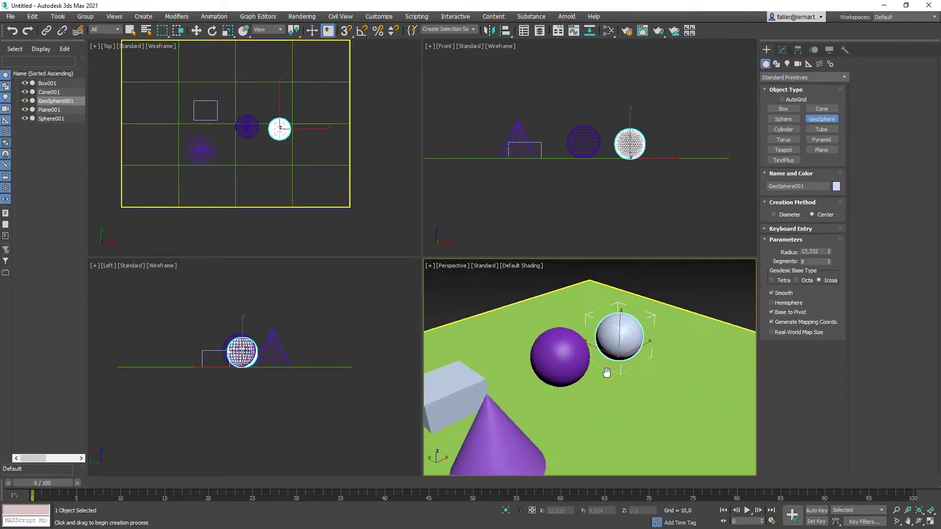
alt+middle_drag(606, 376, 577, 381)
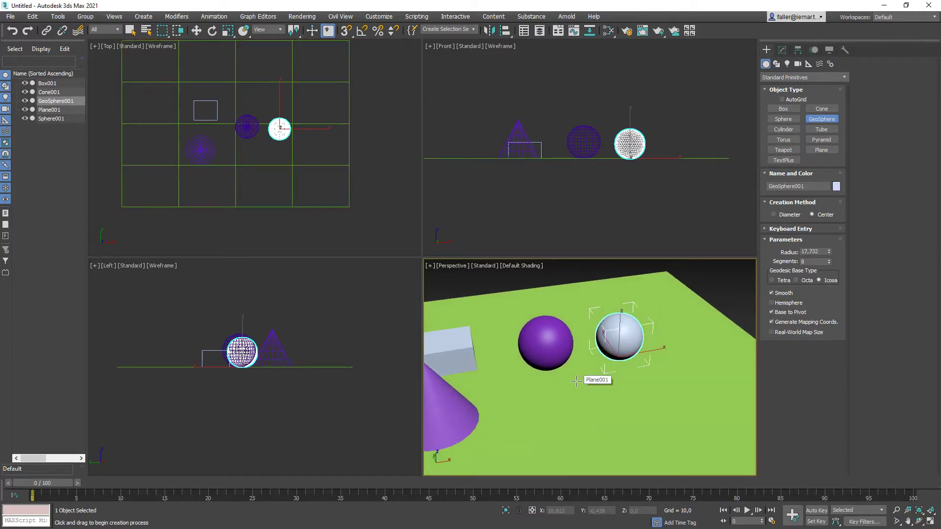
key(F4)
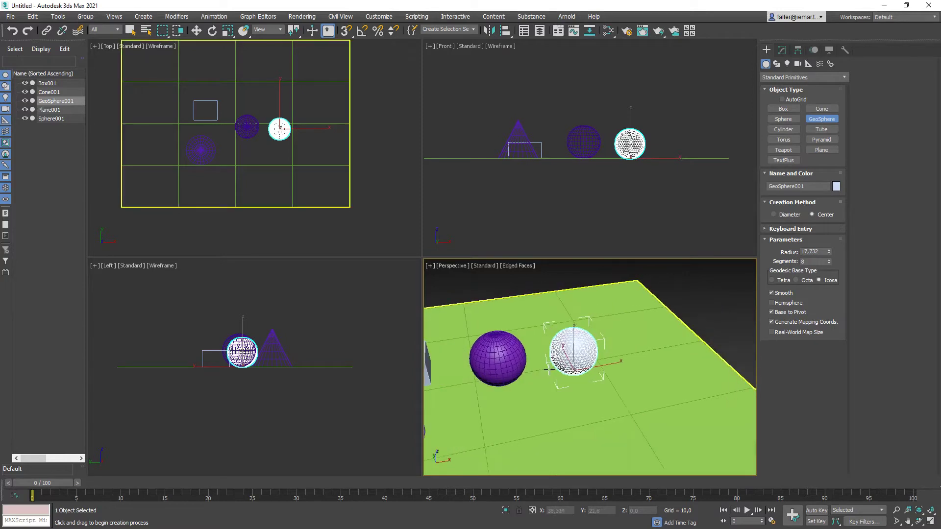
scroll(582, 374, up, 3)
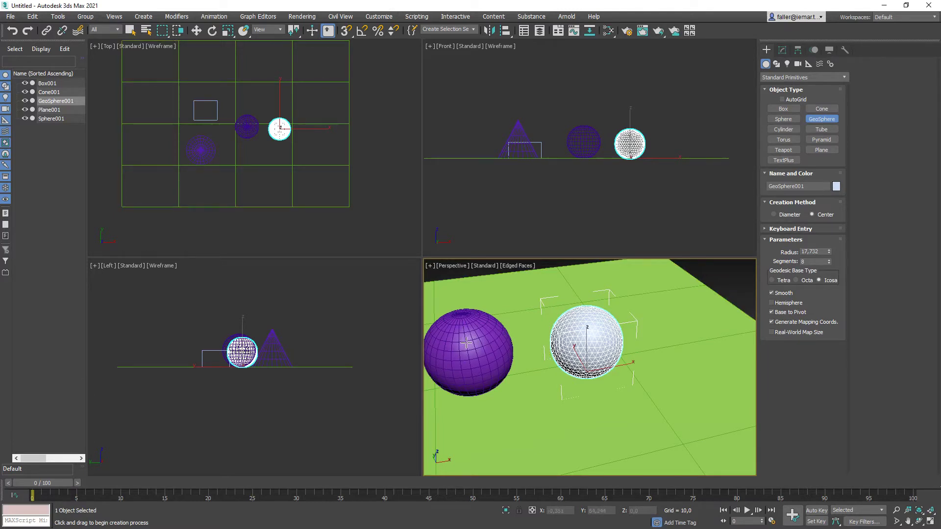
scroll(471, 359, up, 2)
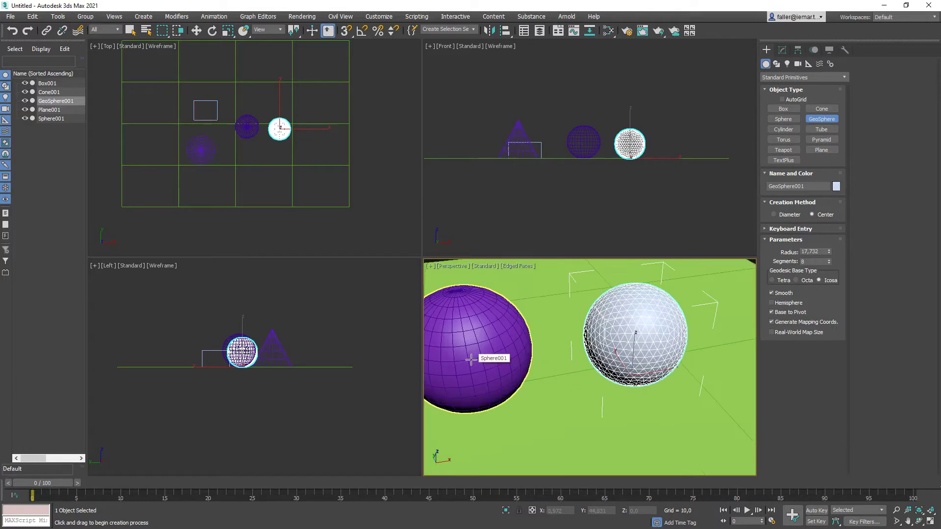
middle_drag(470, 359, 512, 361)
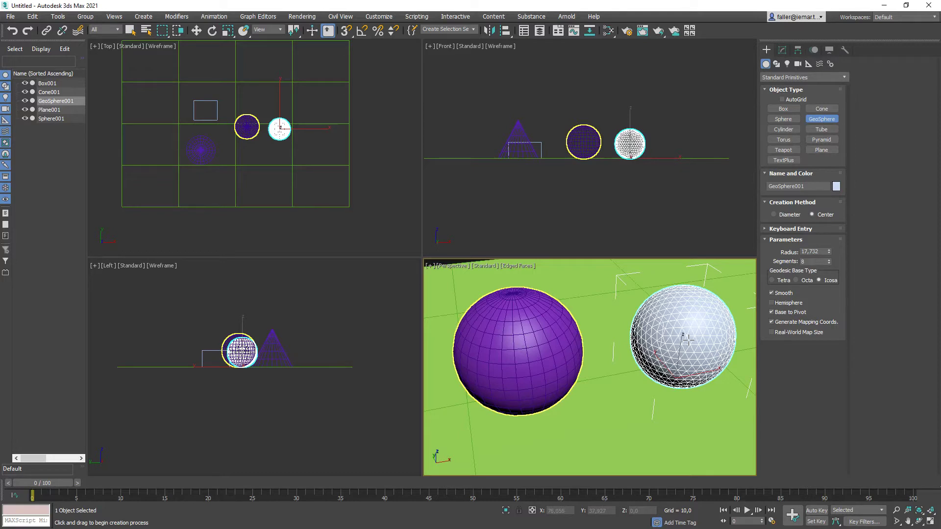
scroll(655, 310, down, 5)
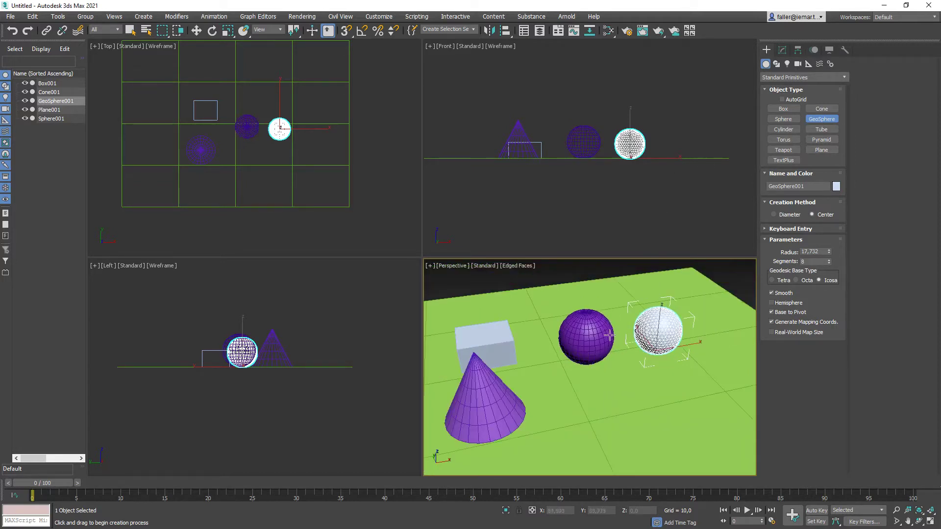
Create a tube behind the sphere with radii of about 27 and 24 and a height of about 41
click(823, 132)
middle_drag(293, 106, 290, 133)
drag(243, 110, 257, 111)
click(257, 116)
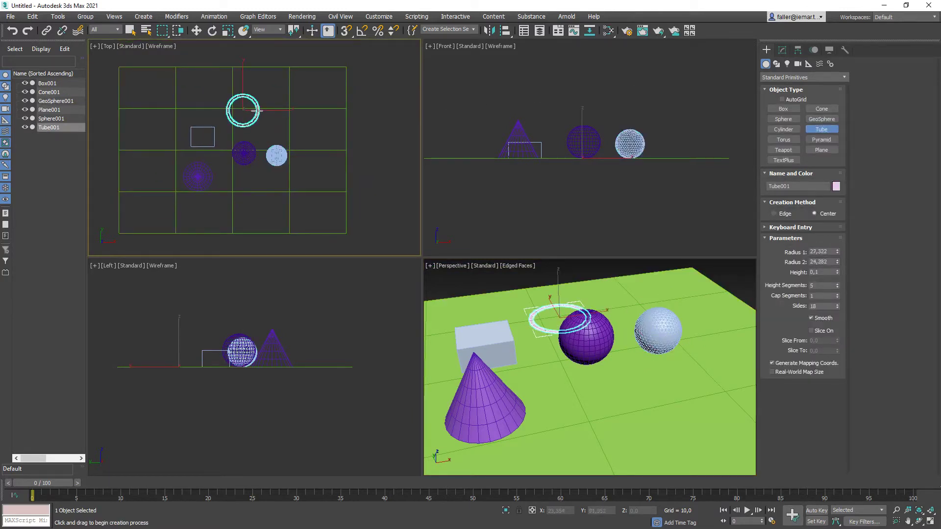
click(257, 114)
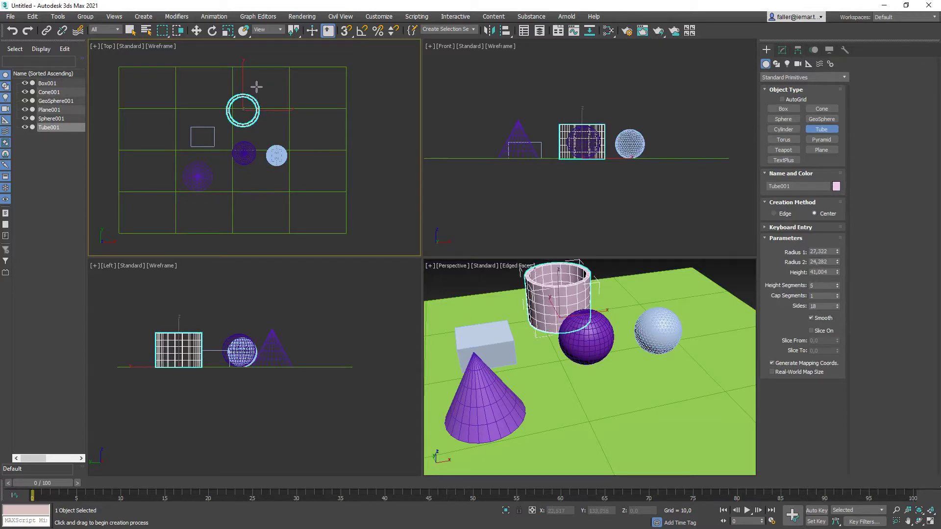
Create a pyramid beside the box, on the side away from the sphere, about 40 wide, 33 deep and 41 high
click(265, 95)
click(827, 141)
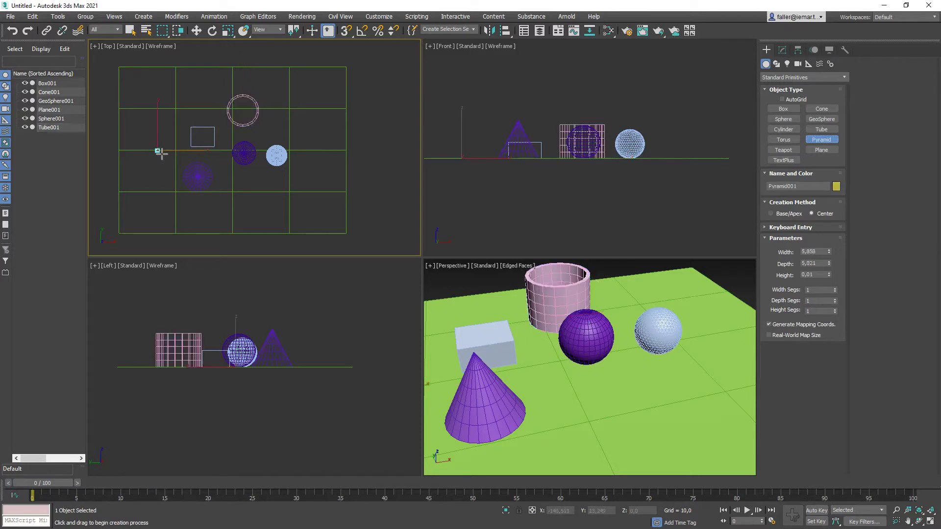
drag(157, 151, 181, 170)
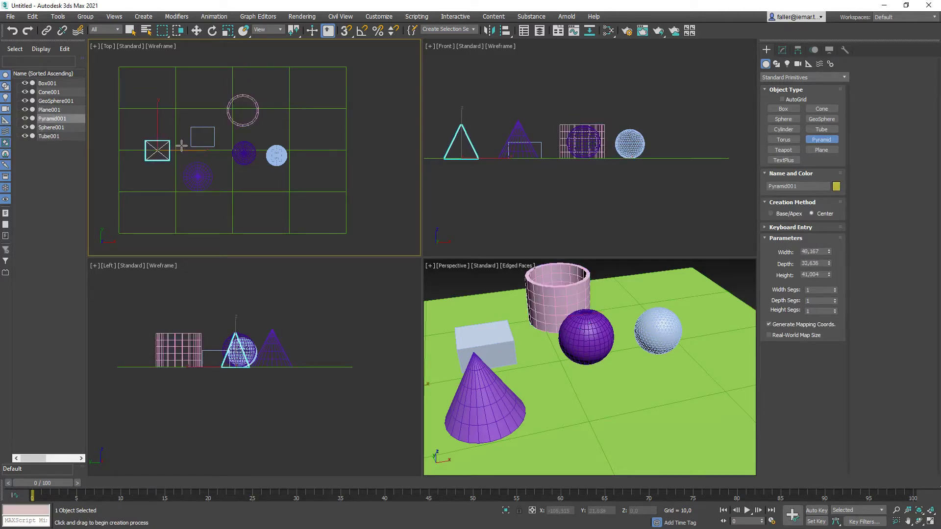
click(181, 147)
scroll(647, 427, down, 5)
middle_drag(671, 412, 655, 396)
scroll(650, 411, up, 4)
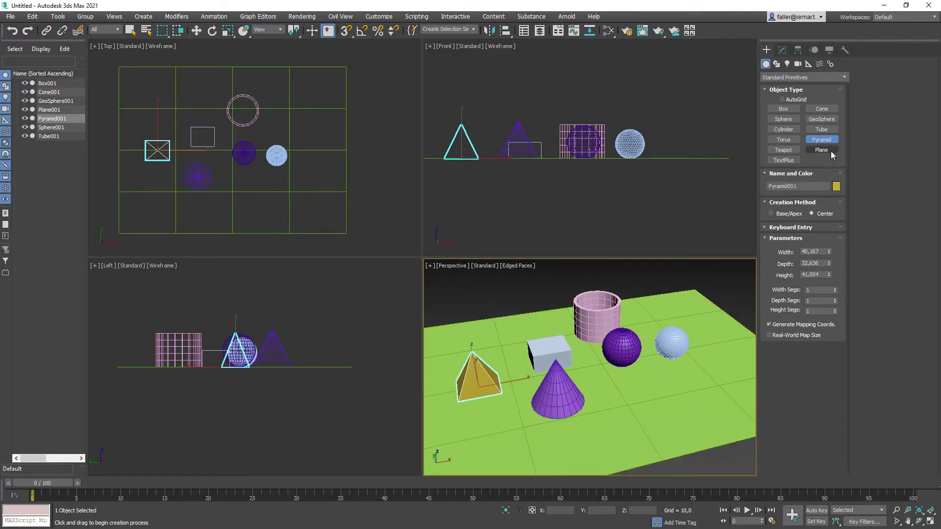
Create a cylinder in front of the sphere with a radius of about 15 and a height of about 24
click(783, 130)
drag(247, 188, 255, 188)
click(255, 176)
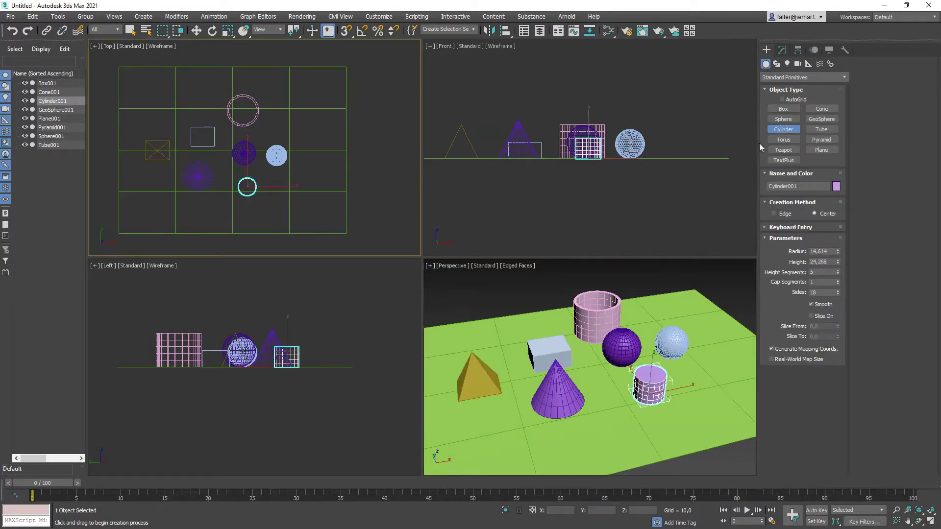
Create a teapot of radius about 22 behind the box, beside the tube, and leave it deselected
click(787, 152)
drag(181, 107, 196, 107)
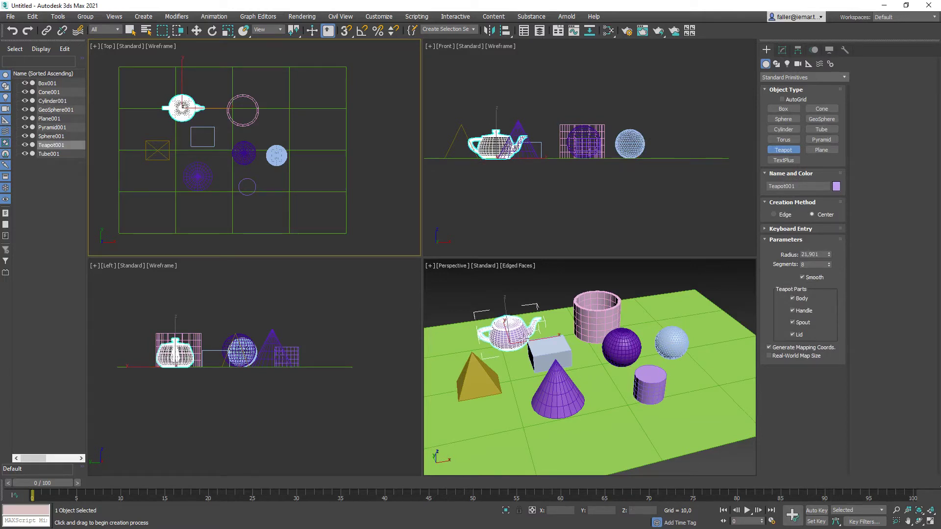
right_click(529, 294)
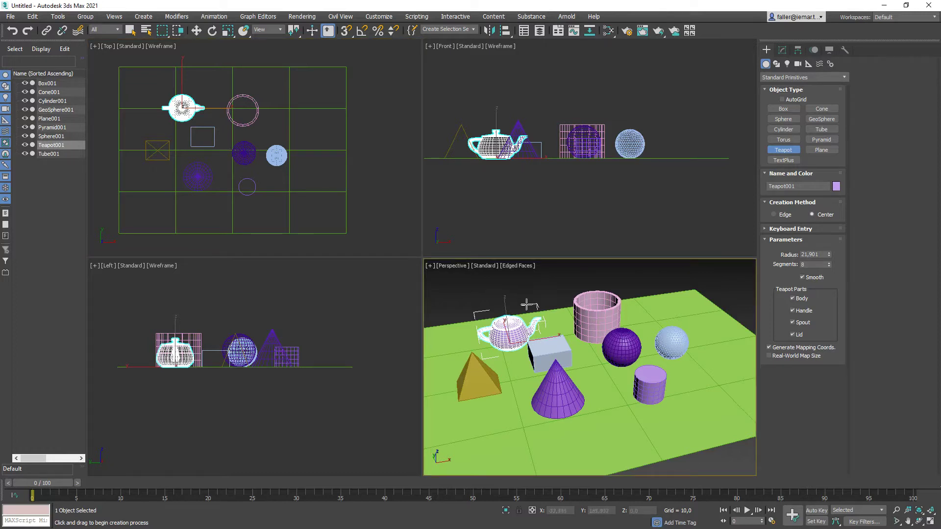
right_click(534, 296)
click(535, 292)
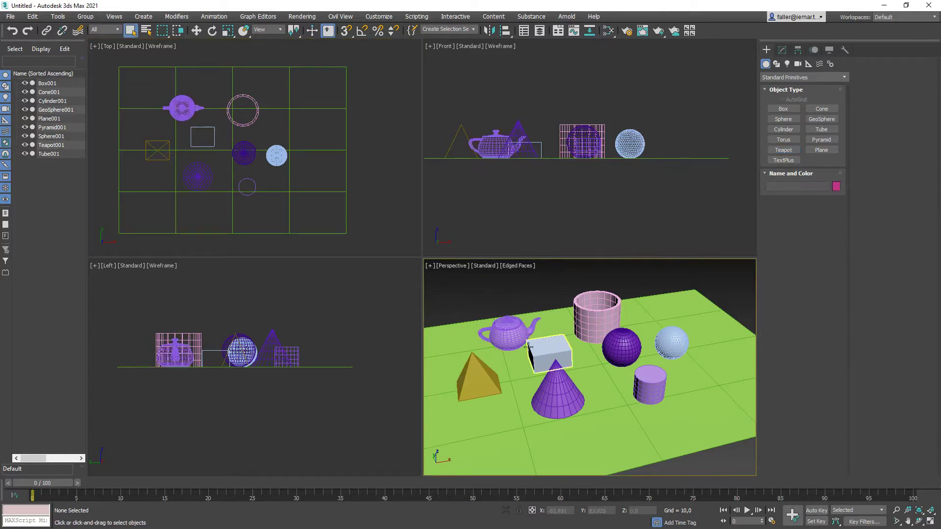
scroll(515, 335, up, 5)
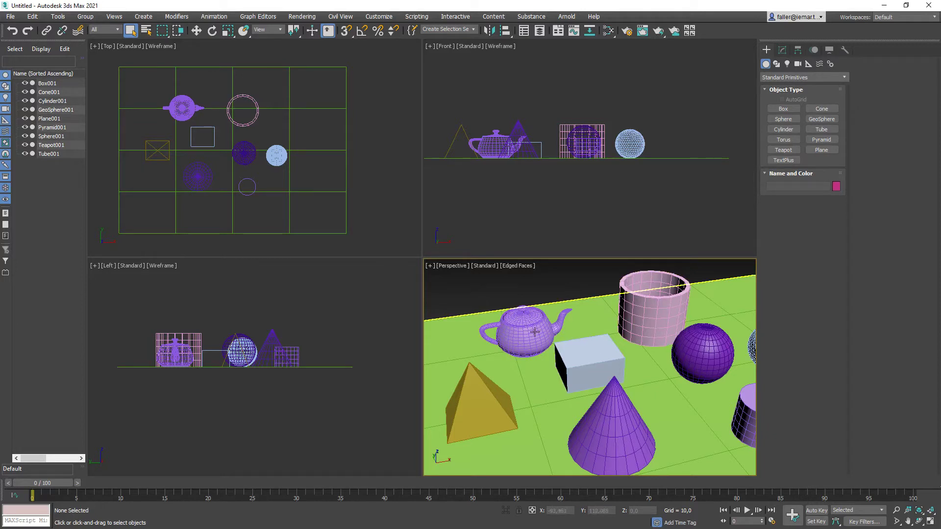
middle_drag(535, 332, 513, 332)
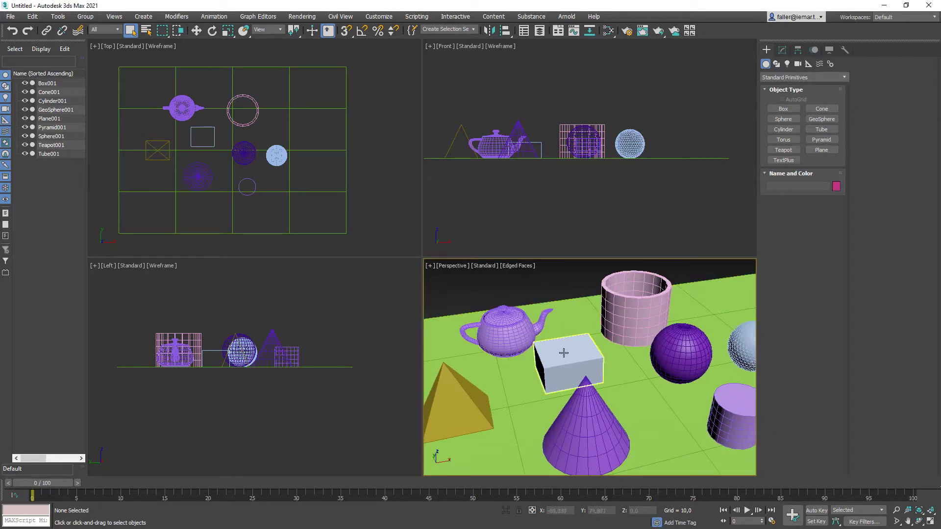
scroll(564, 353, down, 4)
middle_drag(669, 384, 659, 383)
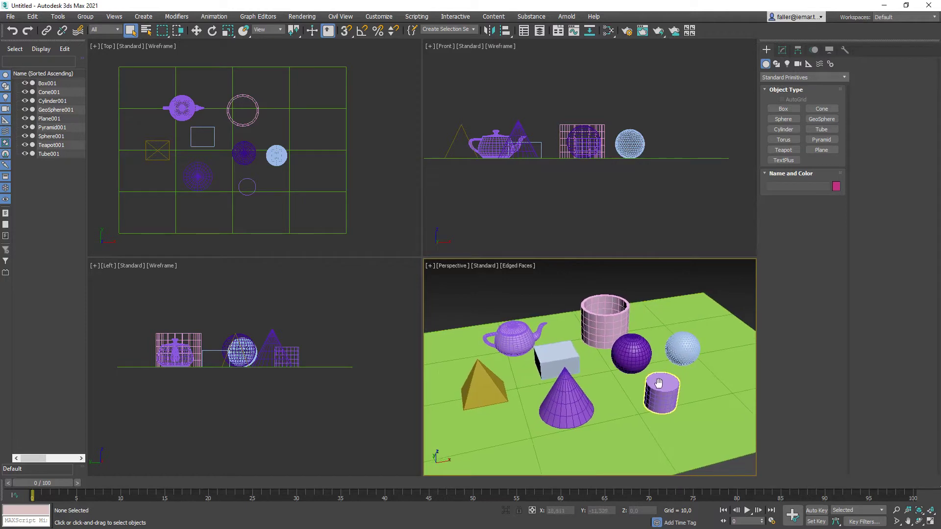
middle_drag(686, 343, 676, 345)
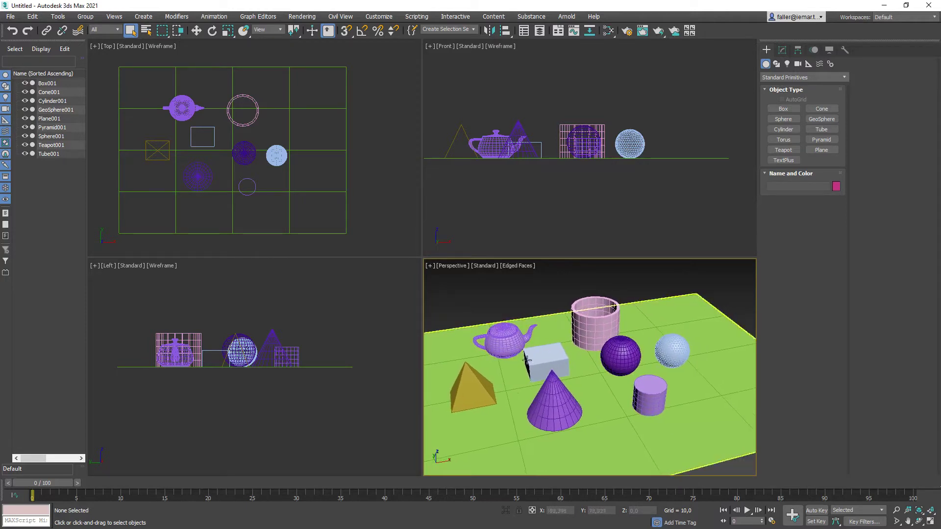
Create a torus behind the GeoSphere, beside the tube, with radius 1 of about 23 and radius 2 of about 9
click(784, 141)
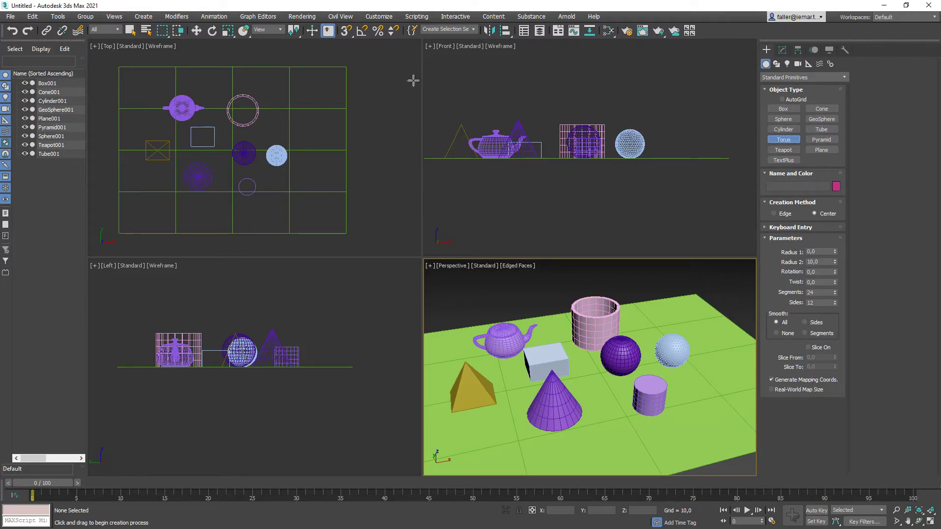
middle_drag(291, 111, 287, 113)
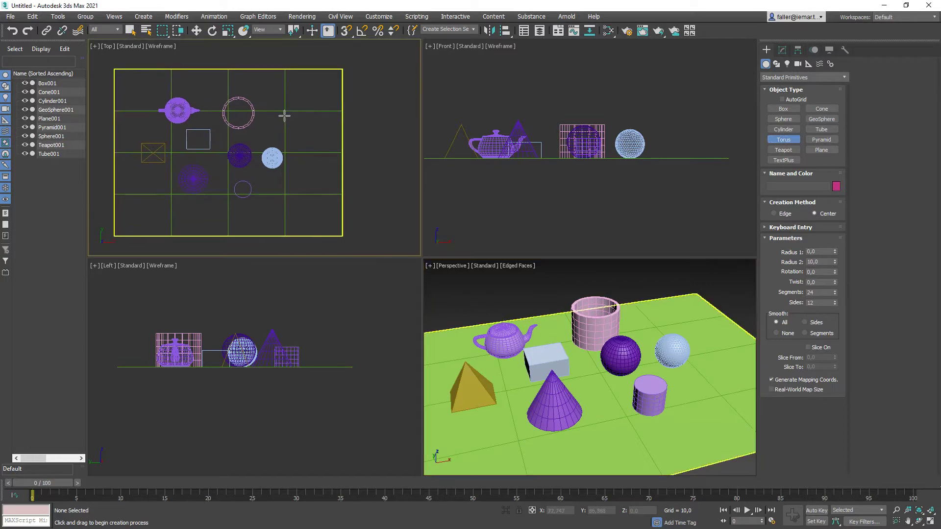
drag(284, 116, 298, 119)
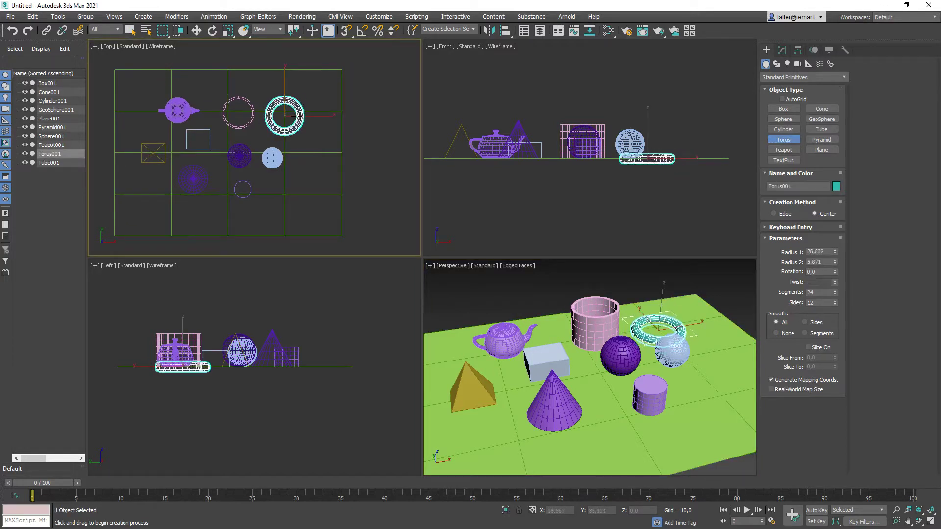
click(297, 118)
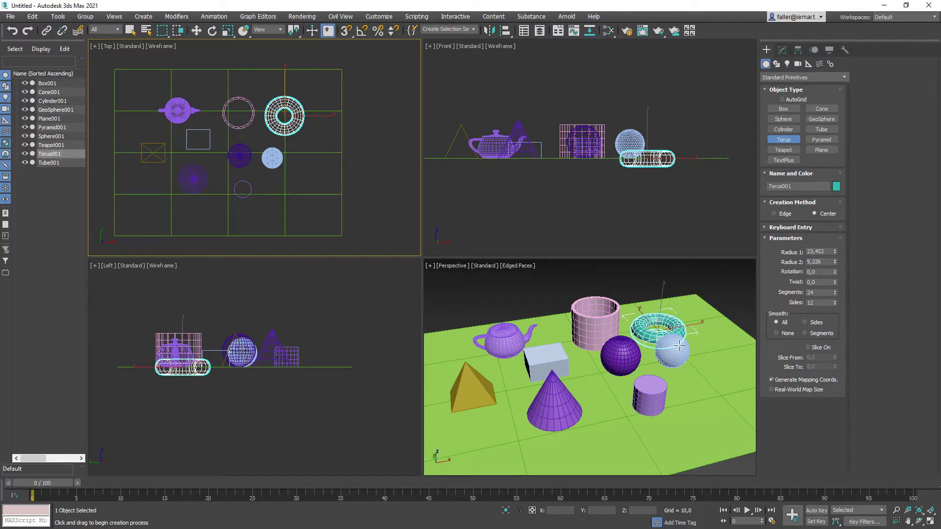
Place a TextPlus object with its default text flat on the ground plane in front of the cone
click(786, 162)
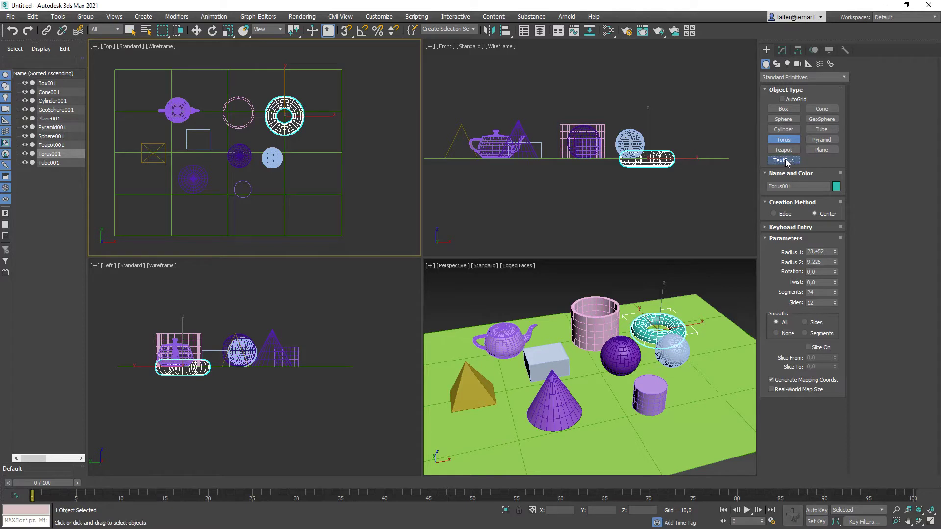
middle_drag(279, 200, 305, 185)
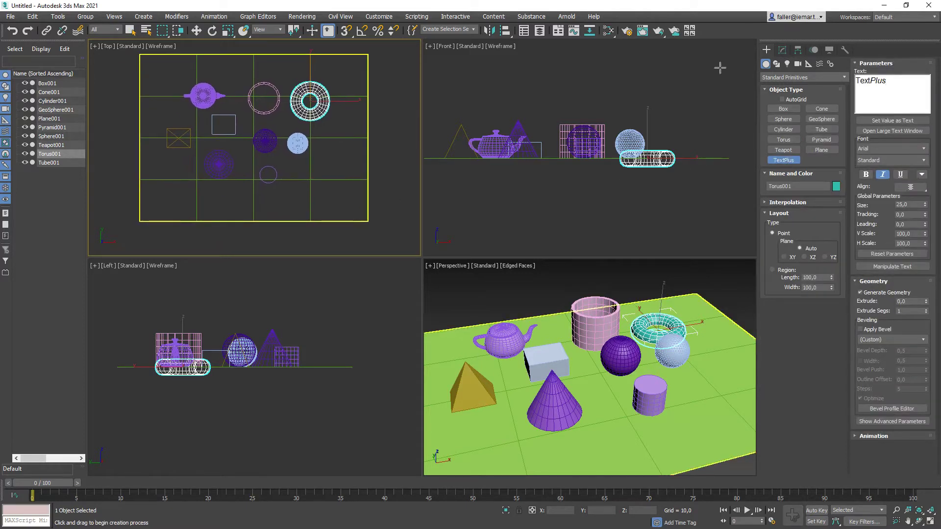
click(220, 197)
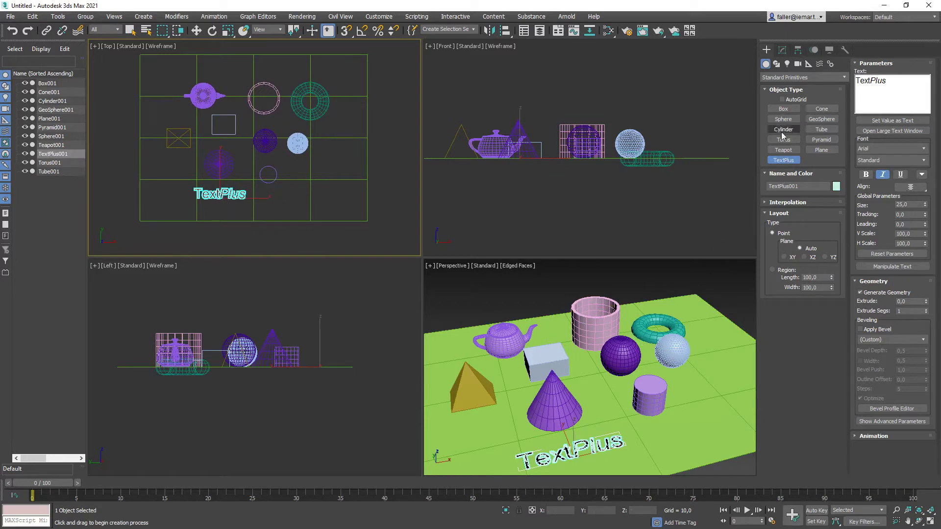
click(777, 64)
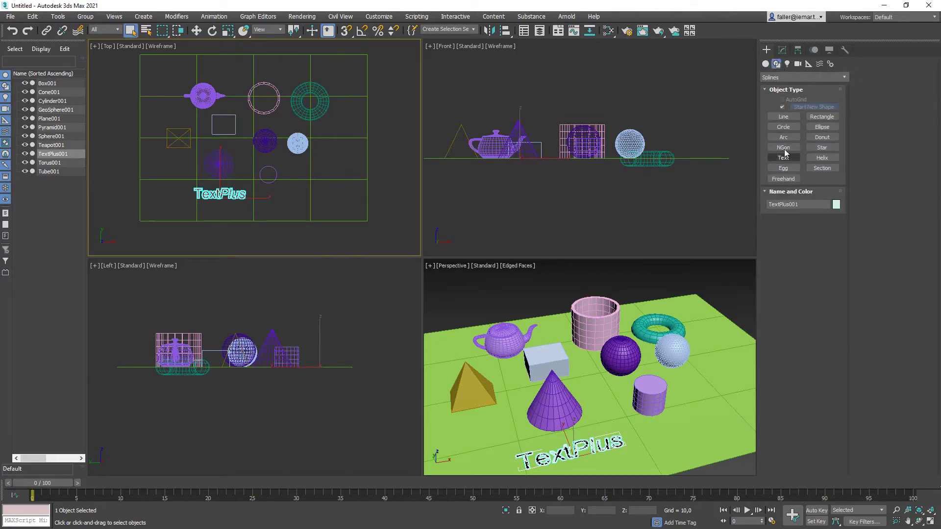
click(767, 64)
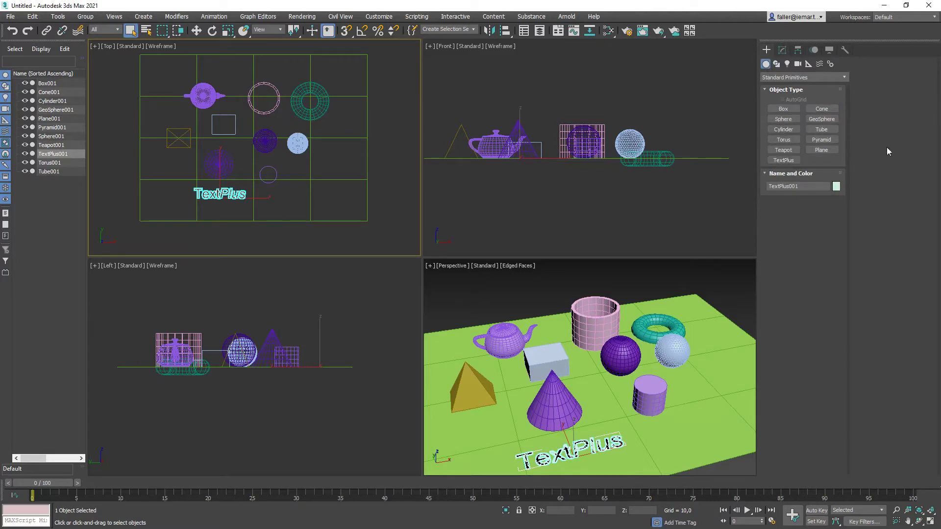
Change the wording of the TextPlus object to "3D Text"
click(784, 50)
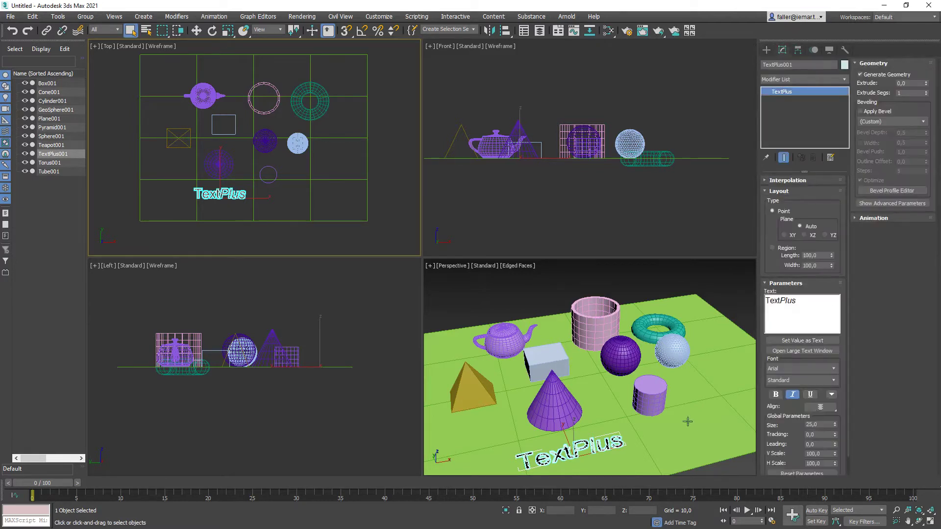
scroll(598, 443, up, 6)
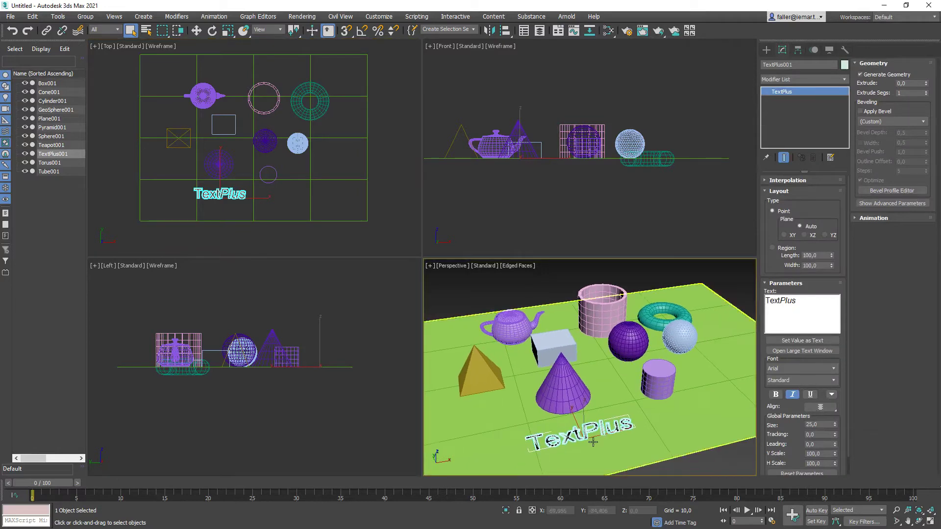
scroll(592, 443, up, 2)
scroll(502, 417, down, 8)
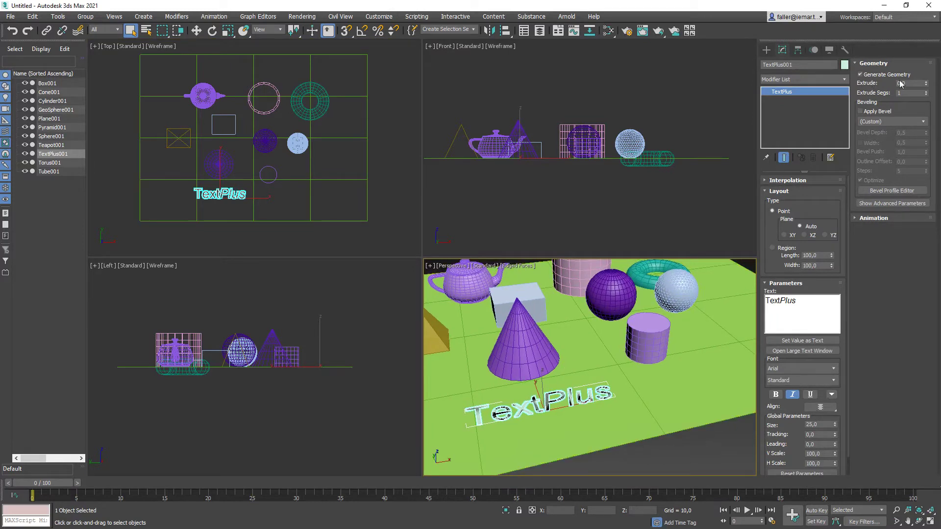
click(221, 191)
scroll(221, 191, up, 4)
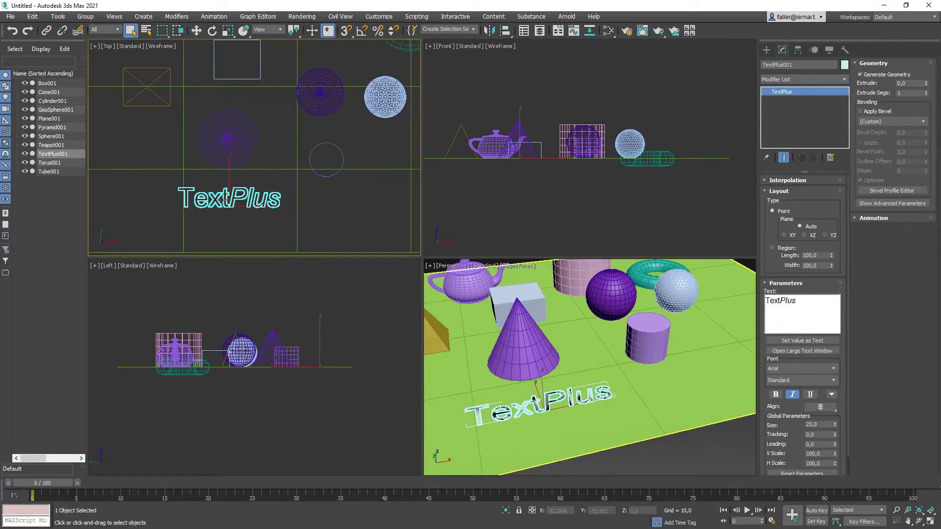
drag(810, 298, 753, 299)
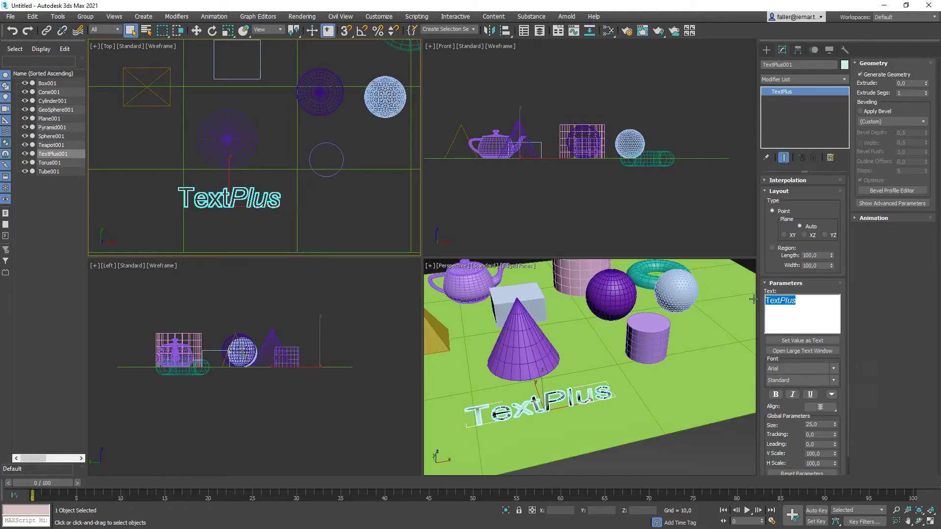
text(3D)
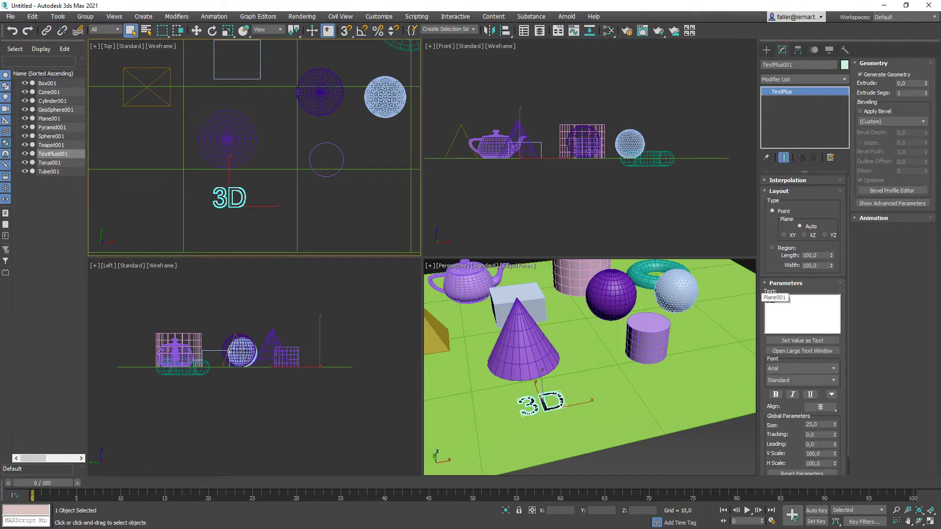
text( Text)
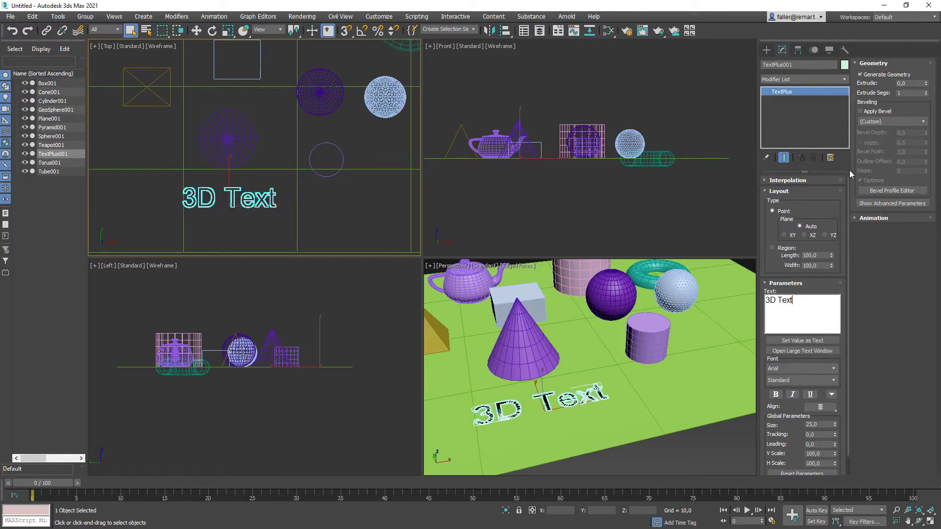
Extrude the 3D Text object by about 0.94 and deselect it
click(928, 85)
drag(928, 85, 920, 43)
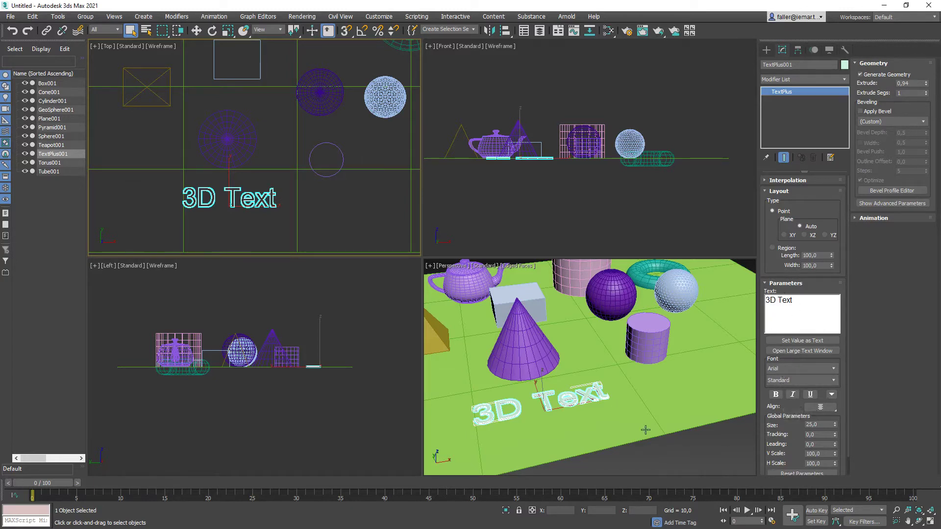
click(668, 446)
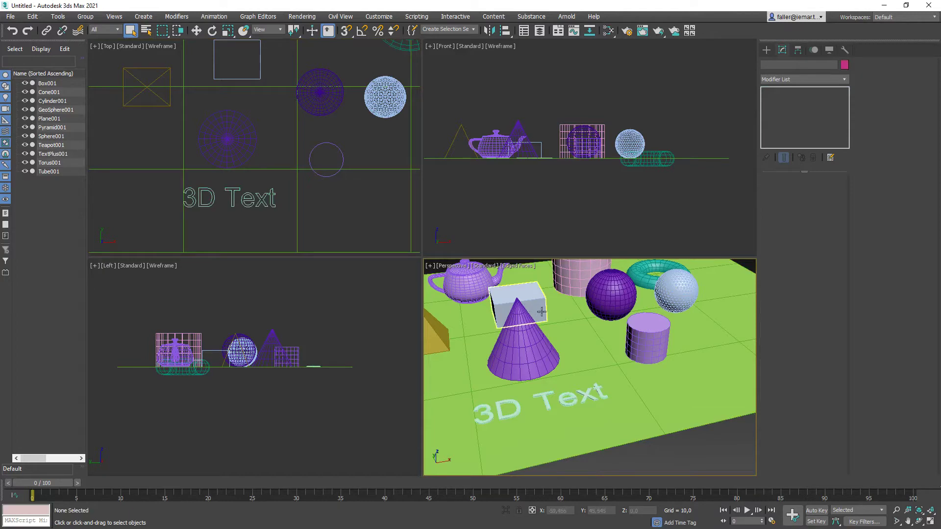
Maximize the Perspective view and frame all the primitives on the ground plane
middle_drag(534, 314, 568, 341)
key(alt+w)
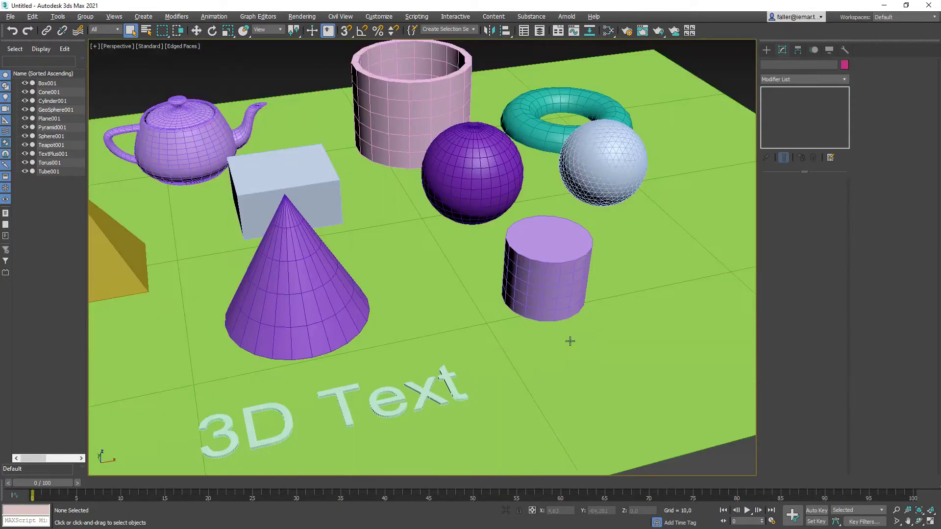
scroll(530, 298, down, 5)
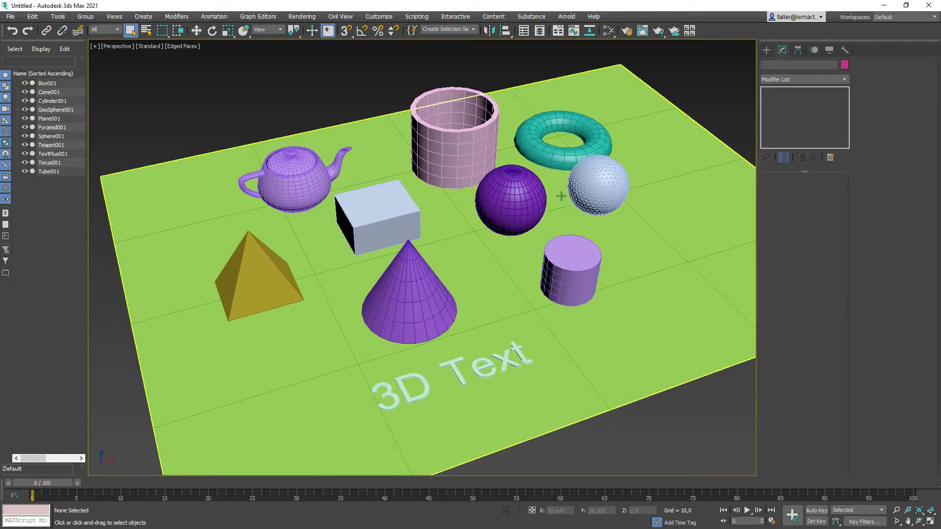
Compare the editable parameters for the tube alone and for the tube and torus selected together, finishing with only the tube selected
click(458, 148)
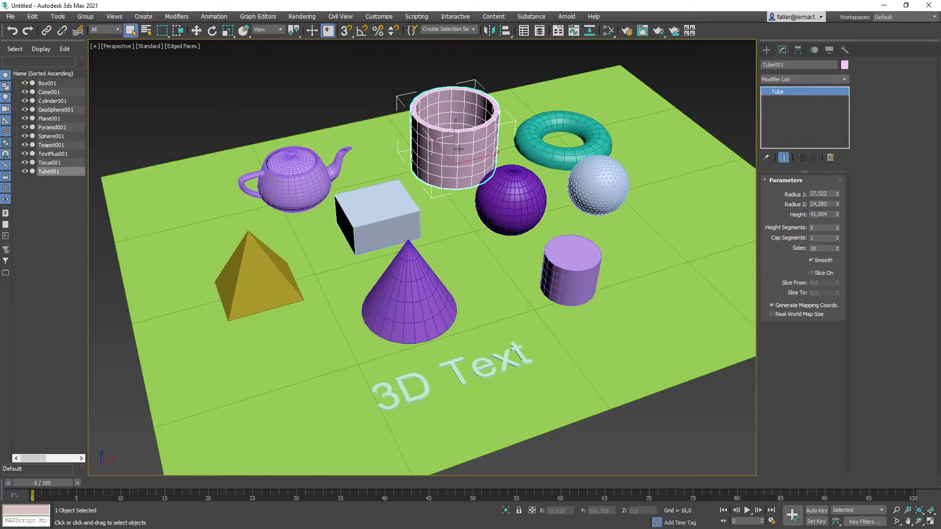
click(766, 49)
click(782, 49)
ctrl+click(534, 123)
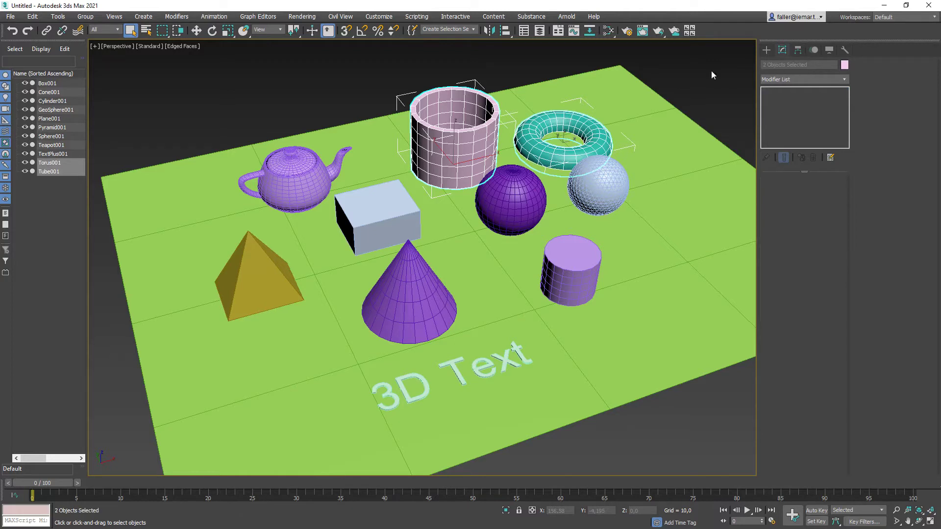
click(522, 75)
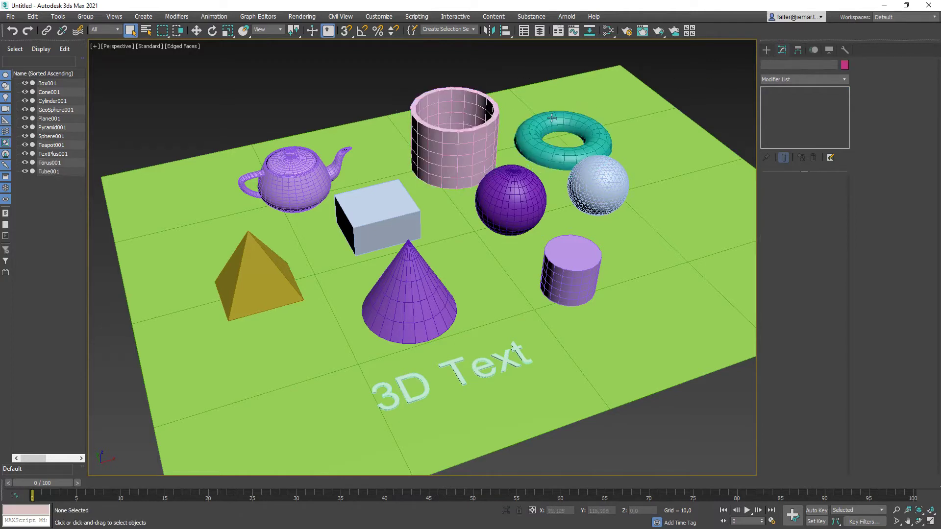
click(489, 132)
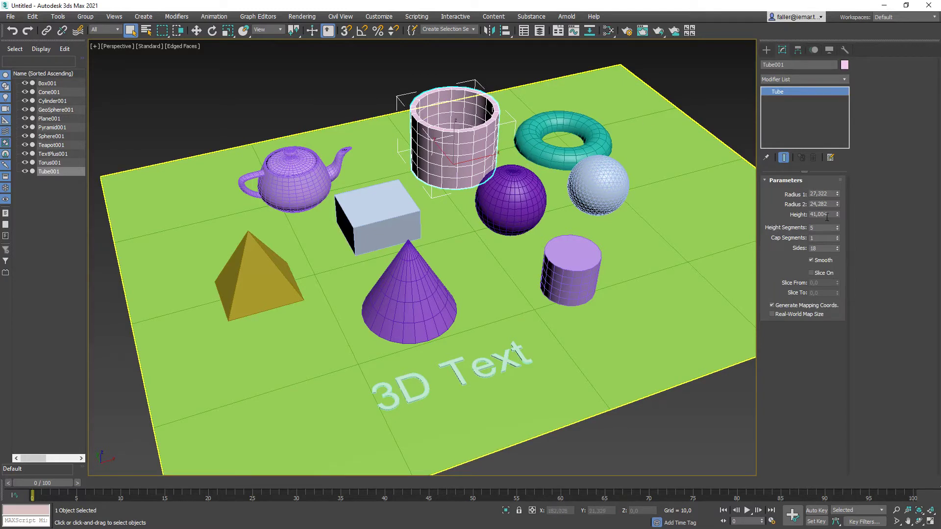
Set the tube's height to about 43.874 and reduce its height segments to 1
drag(837, 214, 838, 208)
middle_drag(660, 253, 648, 253)
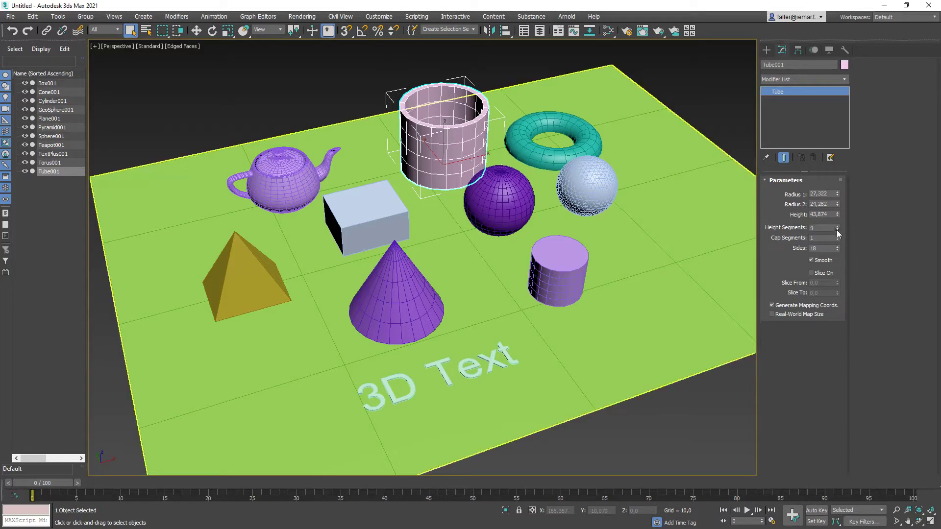
drag(837, 231, 838, 245)
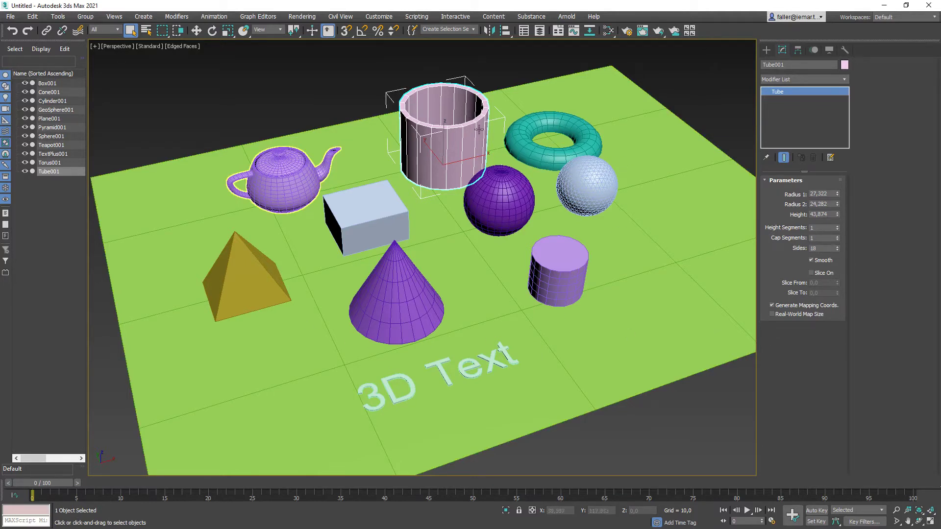
Set the tube's number of sides to 50
middle_drag(449, 94, 432, 119)
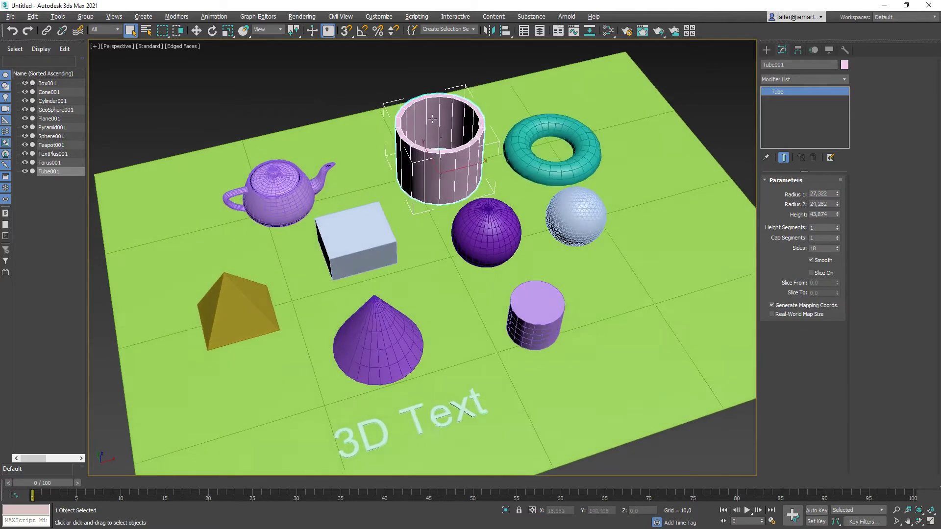
scroll(432, 119, up, 6)
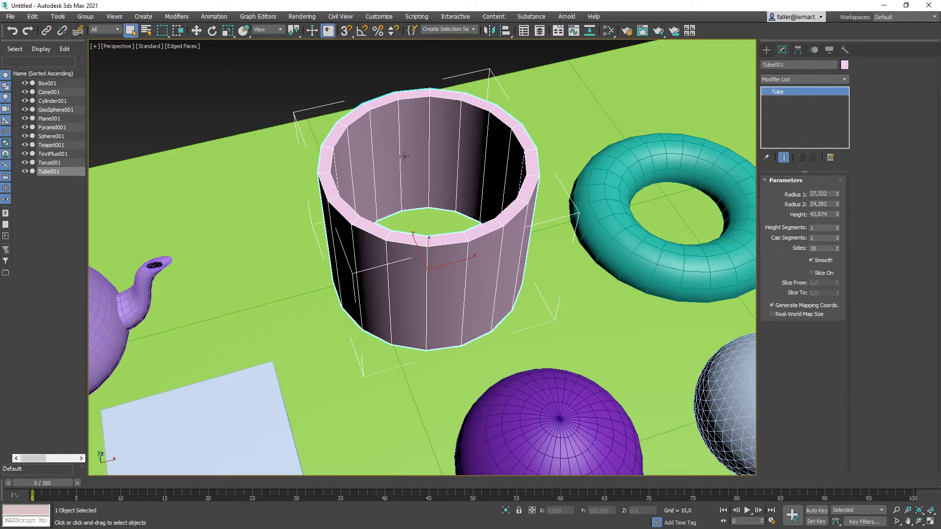
middle_drag(405, 156, 378, 175)
scroll(403, 164, up, 2)
scroll(406, 156, up, 2)
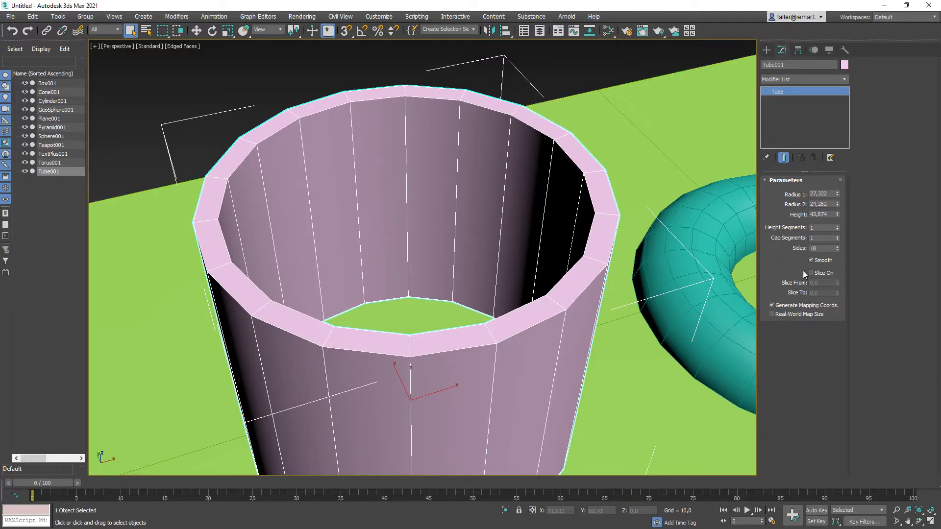
double_click(826, 248)
text(50)
key(Return)
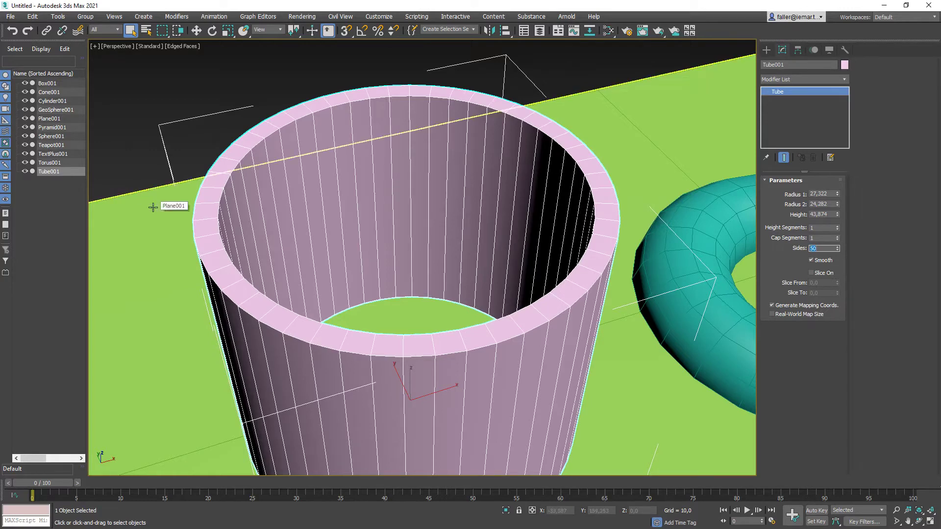
Enable slicing on the tube and cut it from 0 to 180 degrees
scroll(440, 250, down, 5)
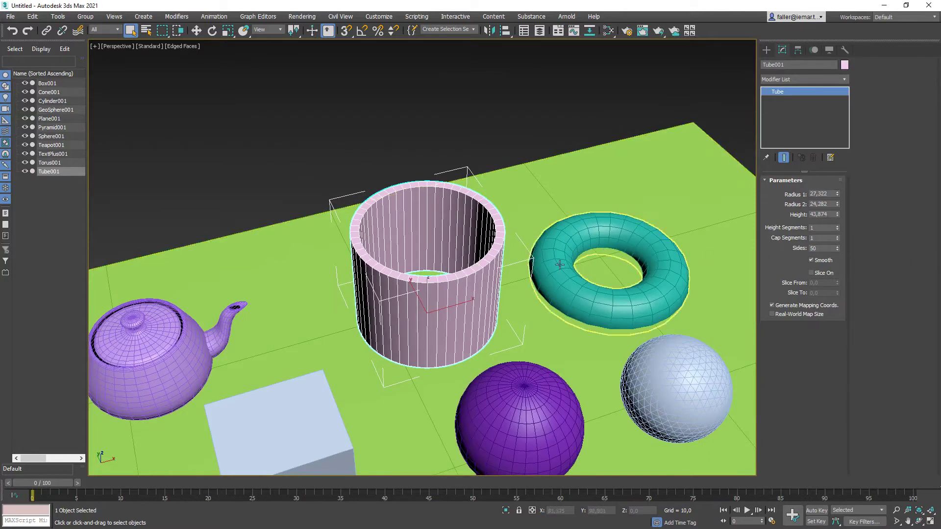
scroll(528, 251, down, 3)
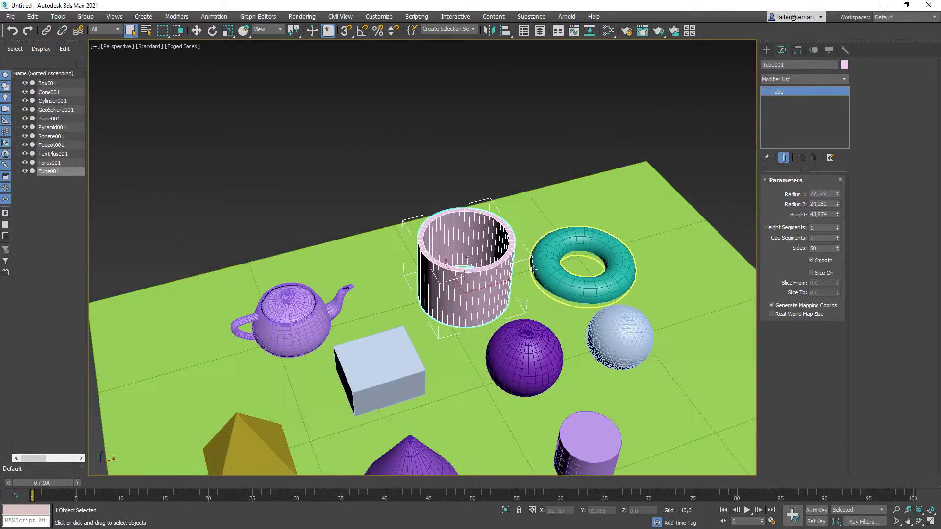
middle_drag(368, 353, 325, 330)
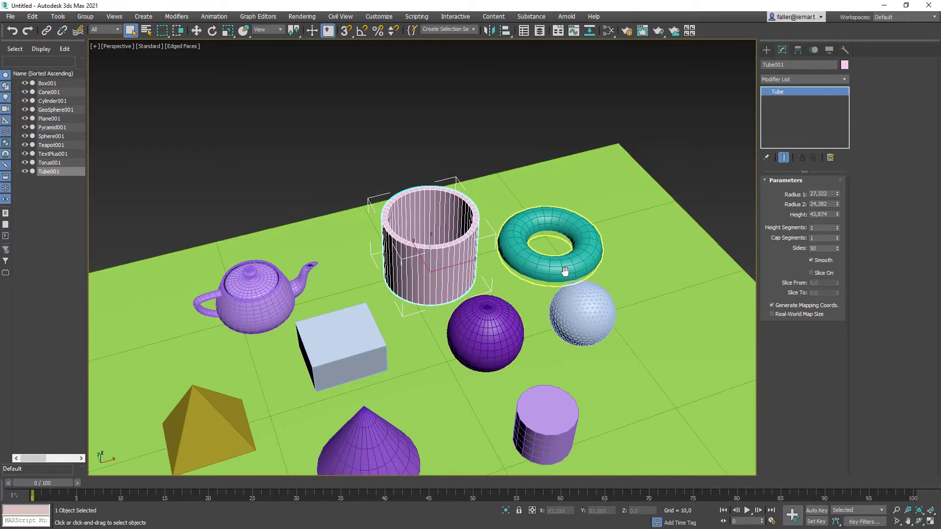
middle_drag(563, 271, 562, 230)
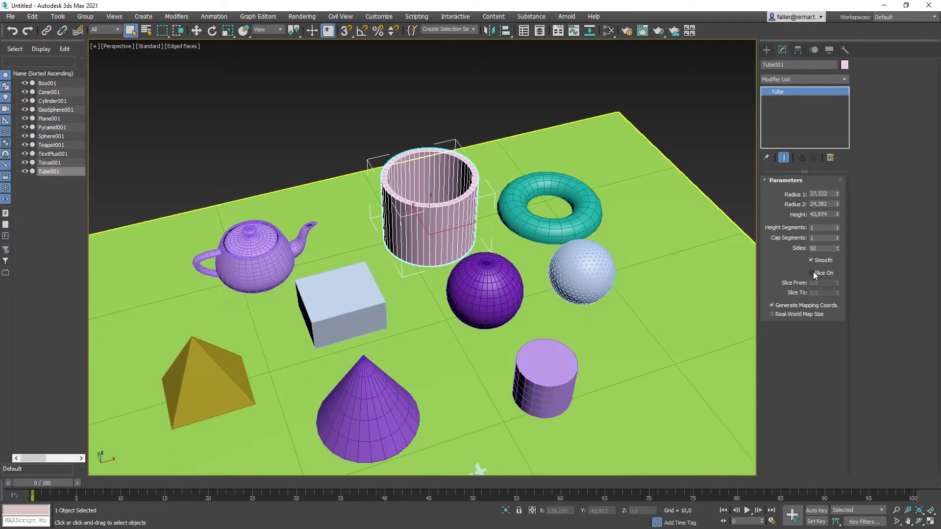
scroll(449, 232, up, 3)
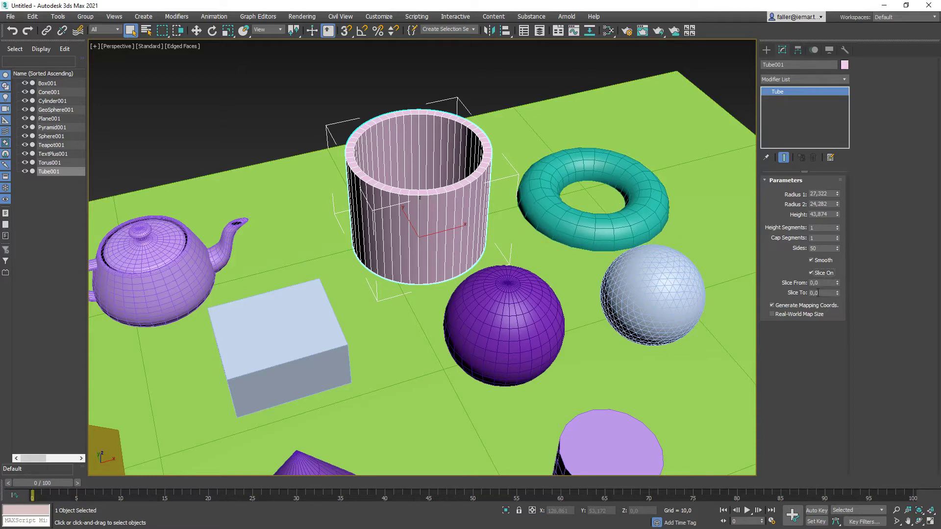
drag(837, 293, 827, 111)
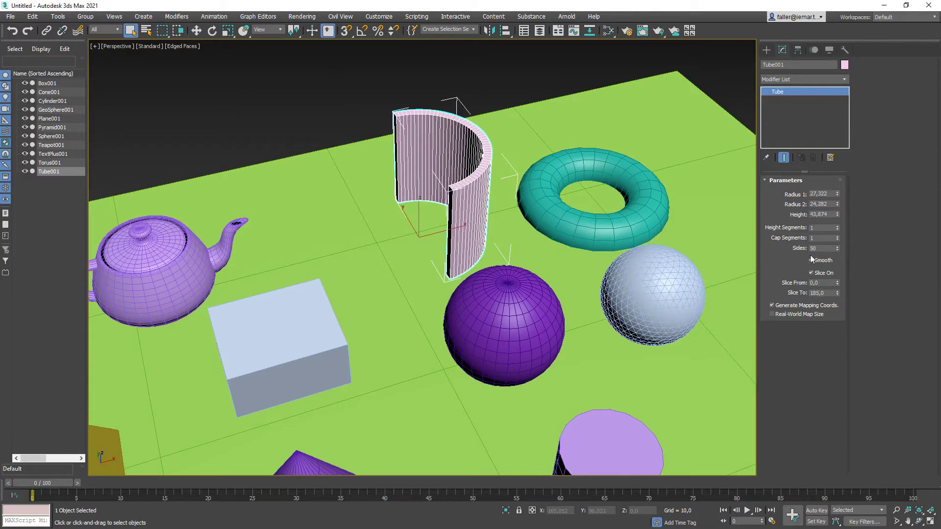
double_click(813, 293)
text(1)
key(Return)
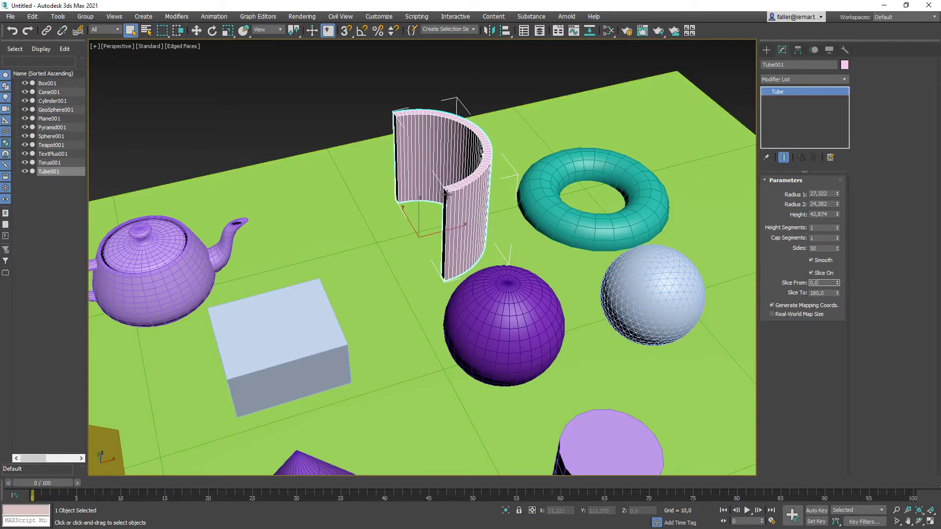
Inspect the cut faces of the half tube and turn its slicing off again
mouse_move(447, 195)
middle_down()
mouse_move(450, 206)
mouse_move(466, 188)
mouse_move(442, 193)
middle_up()
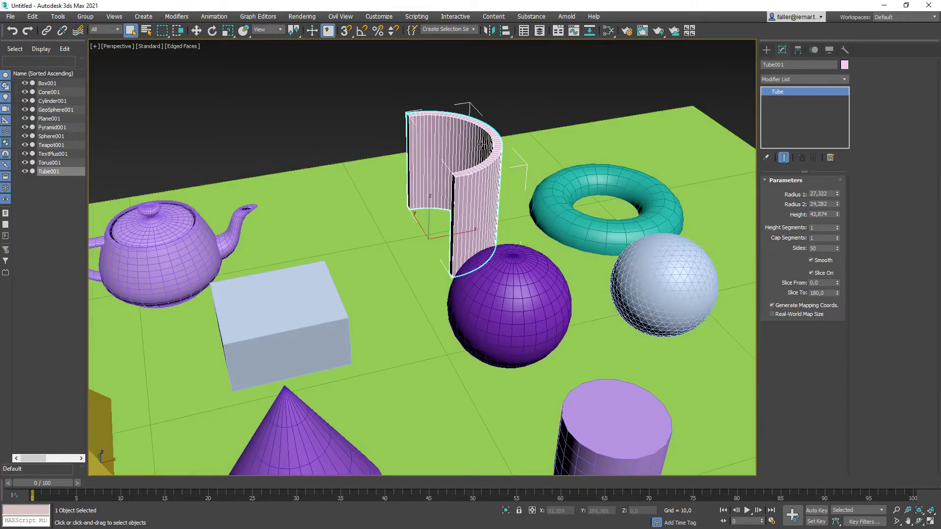
scroll(479, 162, up, 5)
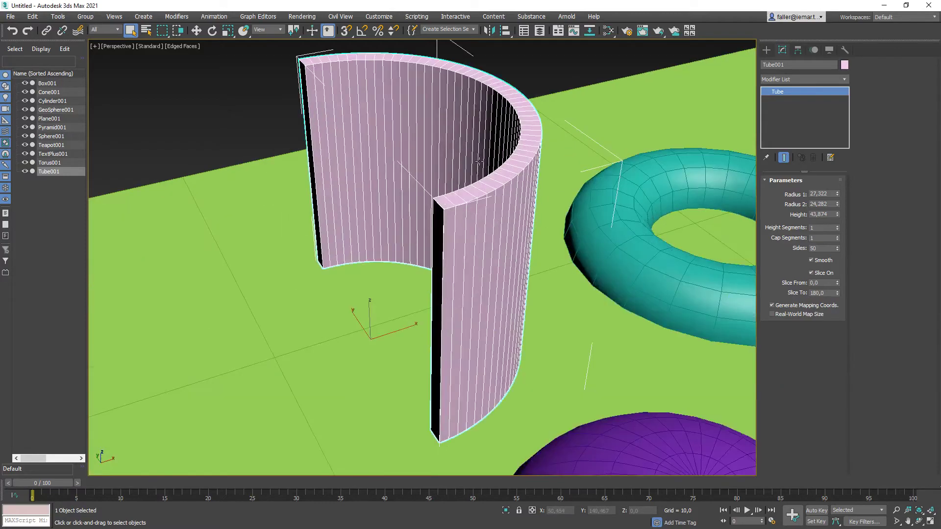
scroll(479, 162, down, 6)
alt+middle_drag(481, 175, 520, 238)
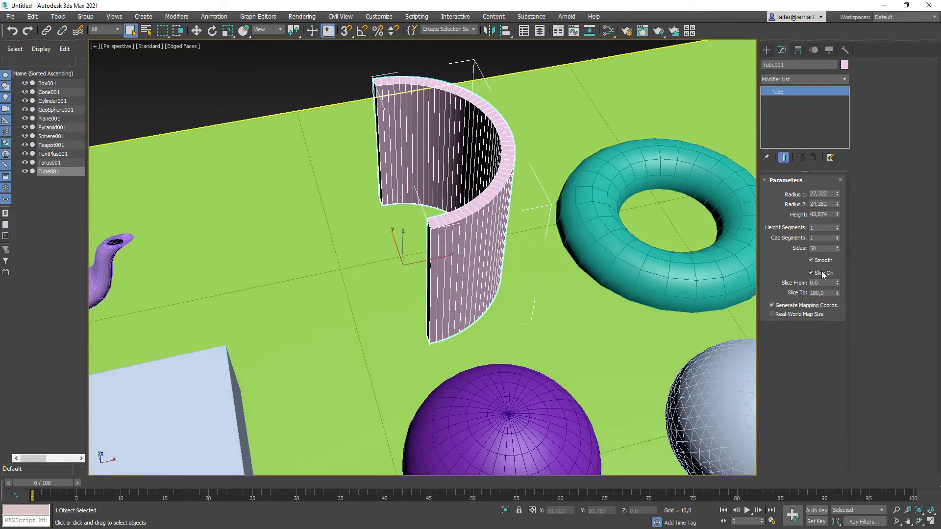
click(815, 273)
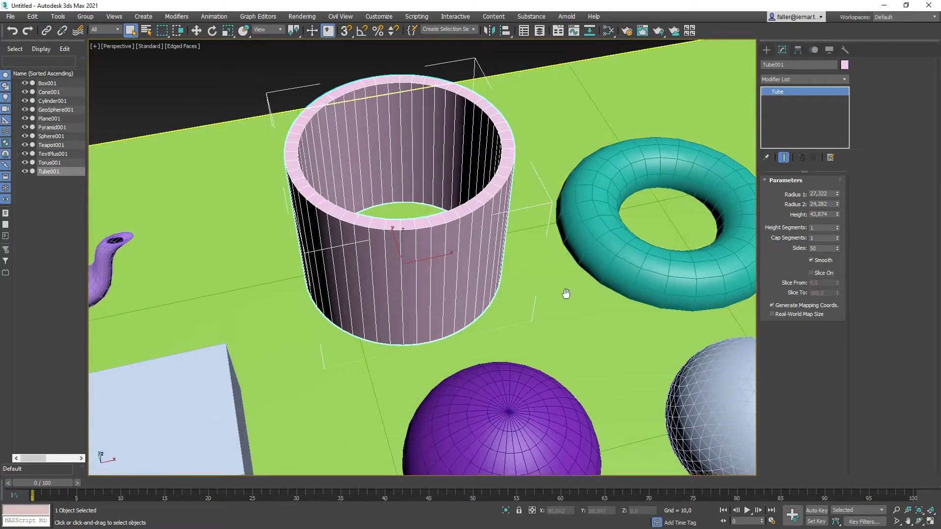
scroll(559, 296, down, 6)
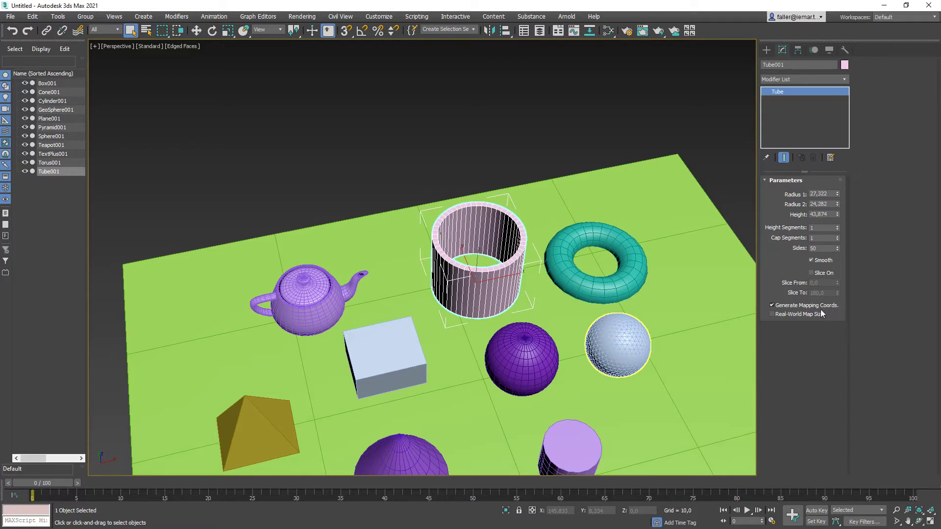
click(772, 314)
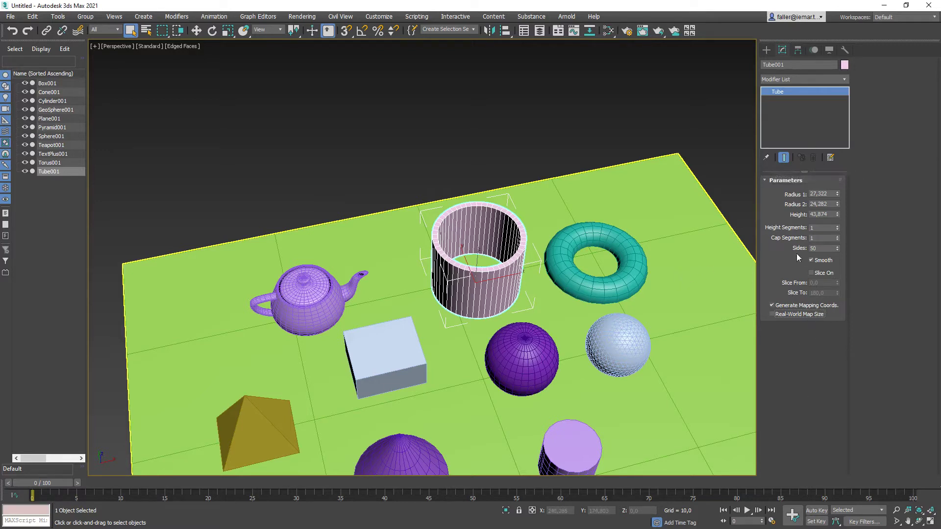
Select the pyramid and set its width, depth and height segments to 3 each
middle_drag(498, 344, 494, 267)
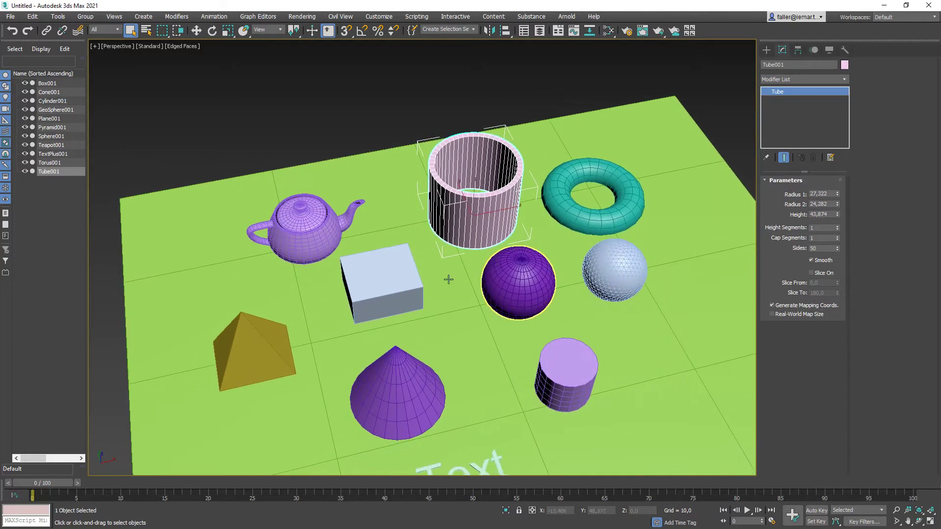
click(251, 341)
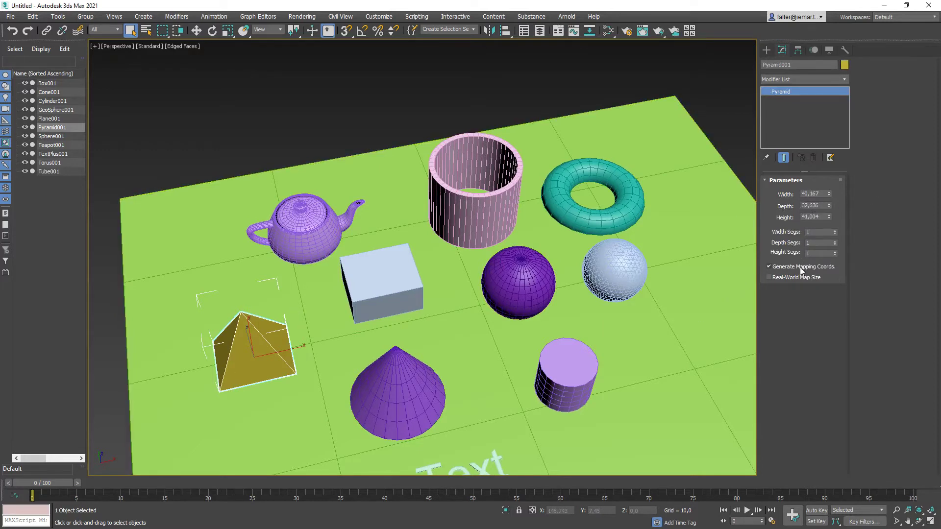
middle_drag(314, 315, 395, 309)
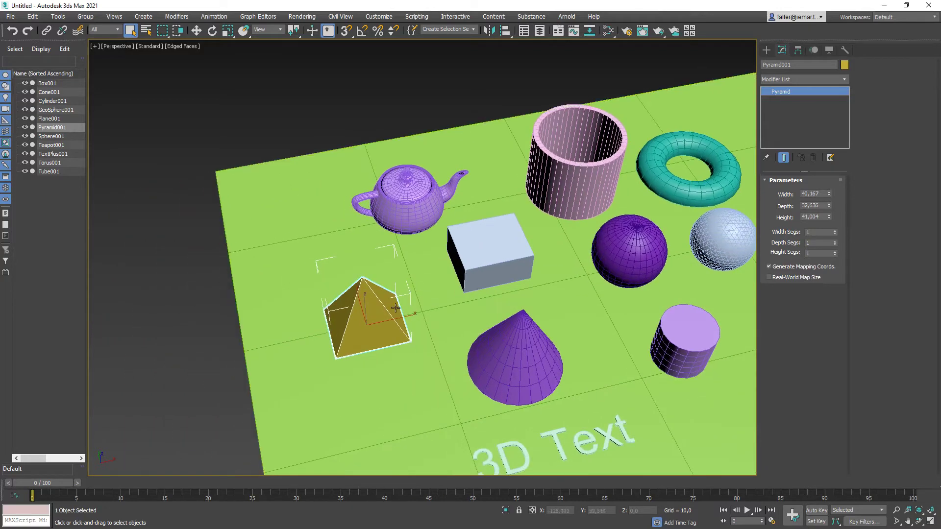
scroll(395, 309, down, 2)
scroll(394, 309, up, 5)
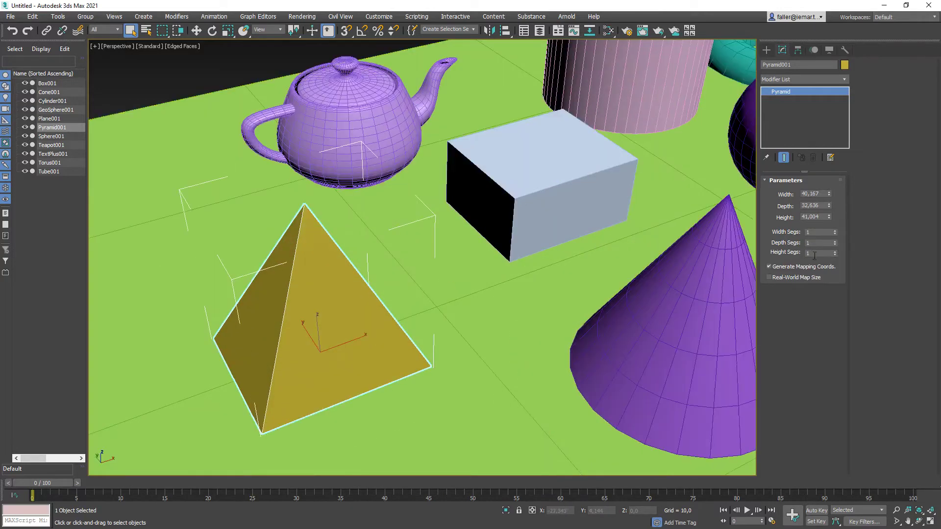
click(835, 251)
click(835, 252)
click(835, 241)
click(835, 241)
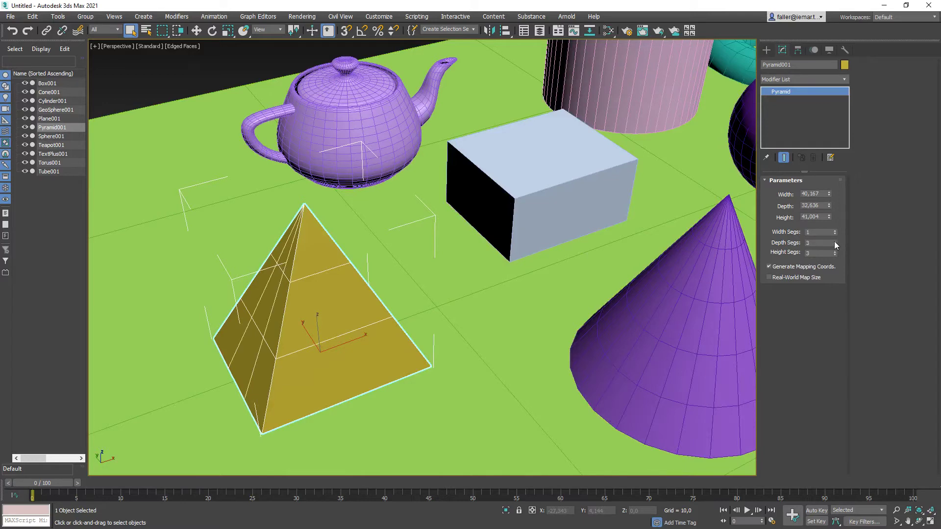
click(835, 233)
click(835, 233)
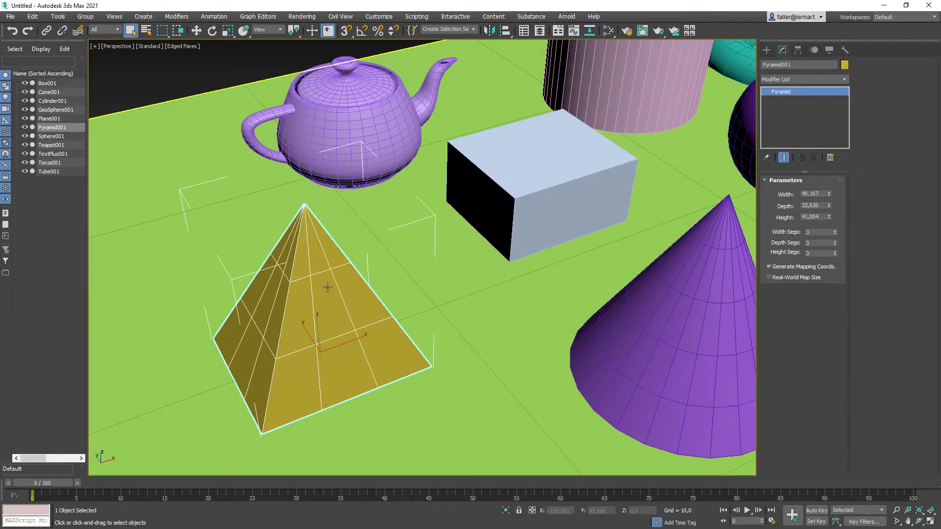
Select the teapot and bring it up close for parameter editing
middle_drag(439, 293, 416, 306)
scroll(417, 306, down, 5)
scroll(387, 215, up, 10)
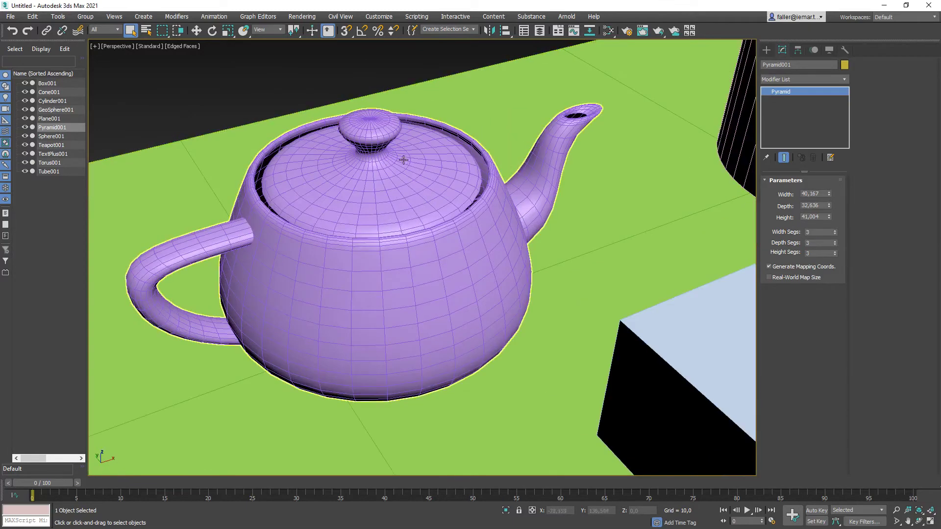
click(398, 228)
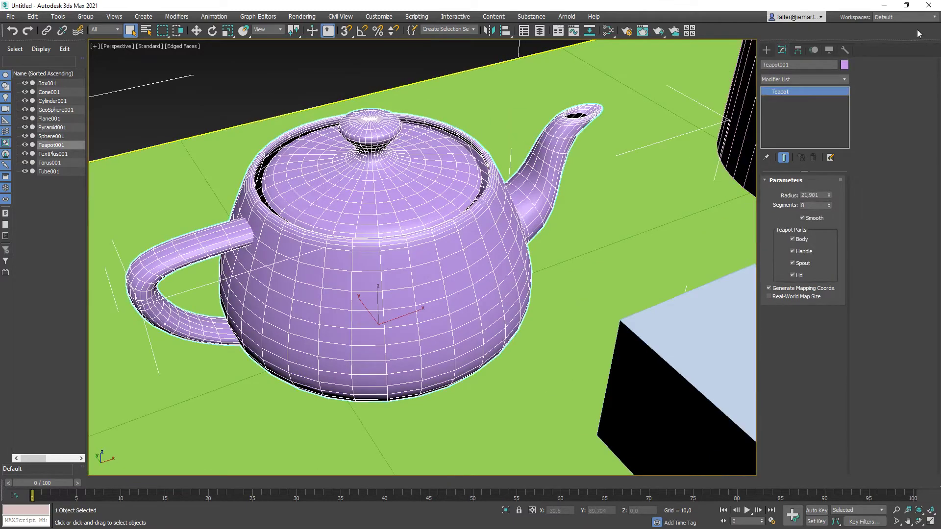
Hide and restore the teapot's body, handle, spout and lid one after another
click(793, 240)
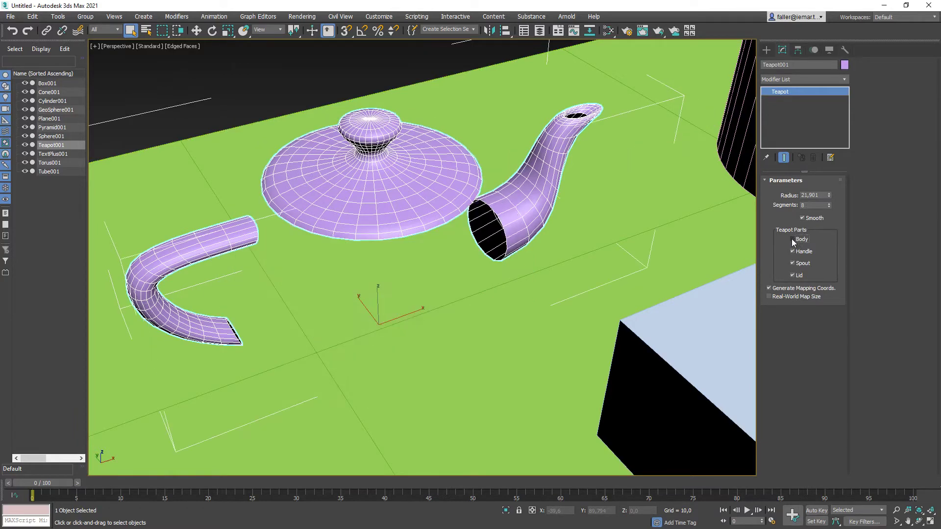
click(793, 239)
click(793, 252)
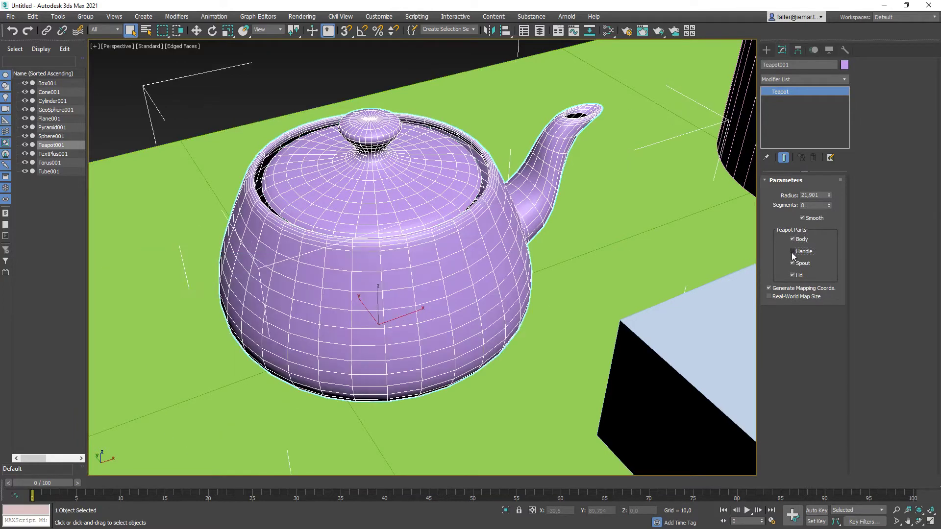
click(793, 252)
click(793, 263)
click(792, 263)
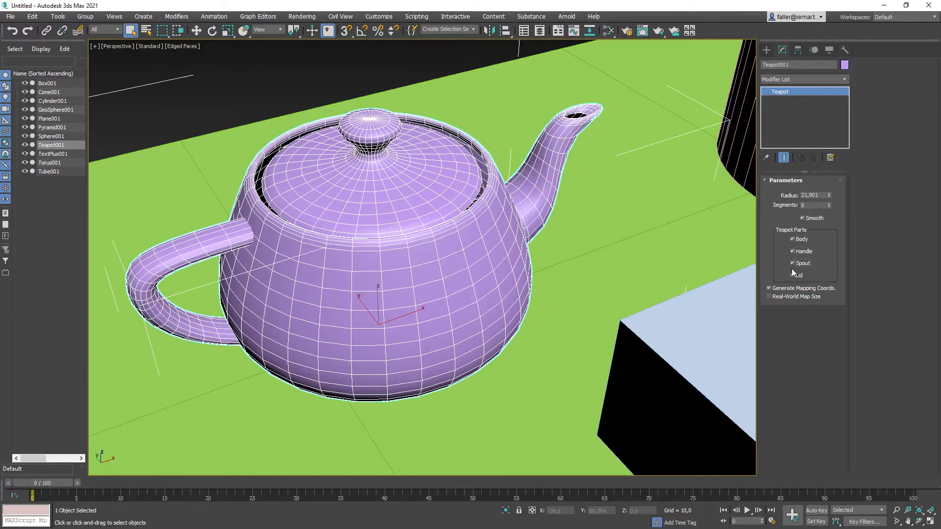
click(792, 275)
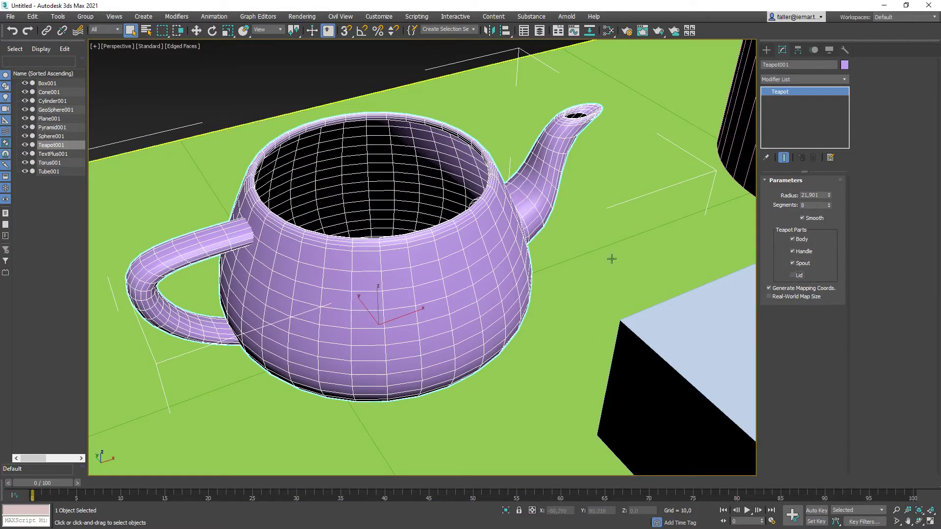
middle_drag(609, 258, 524, 206)
click(793, 275)
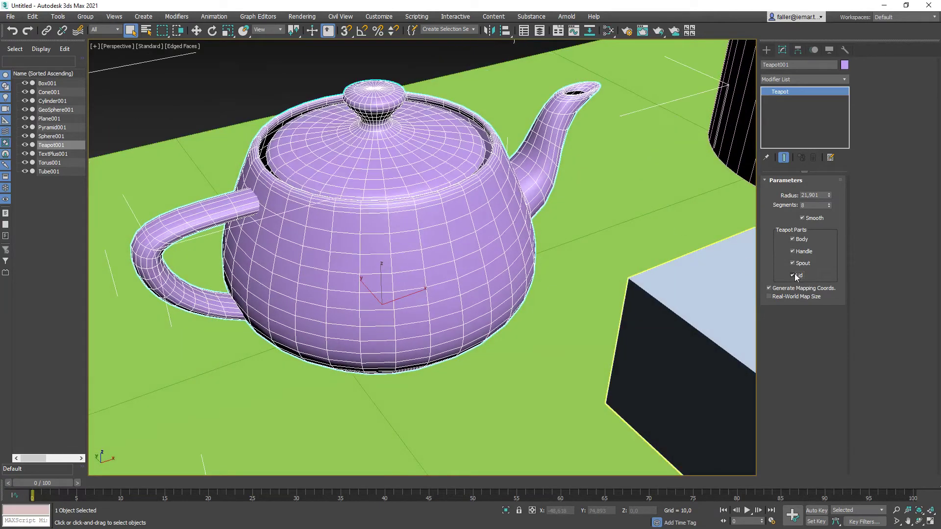
Reduce the teapot's segments to 7
middle_drag(505, 212, 506, 230)
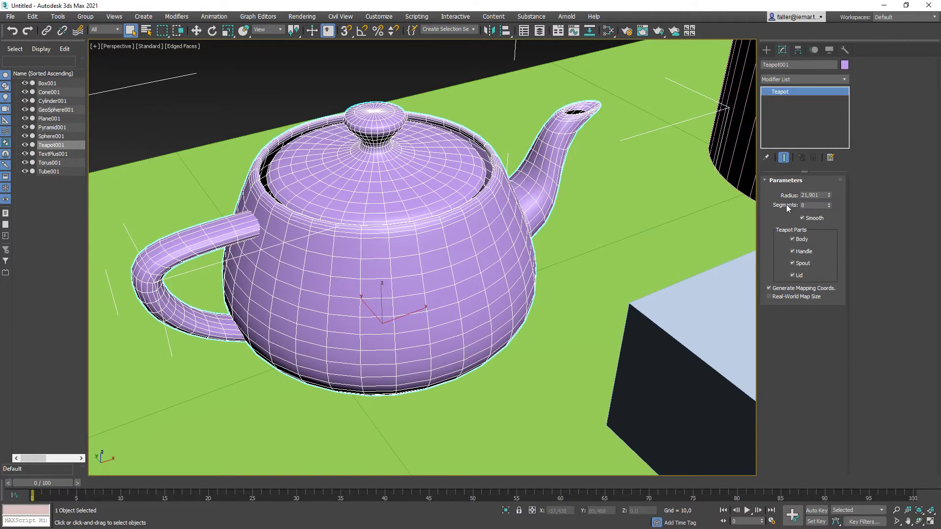
double_click(820, 205)
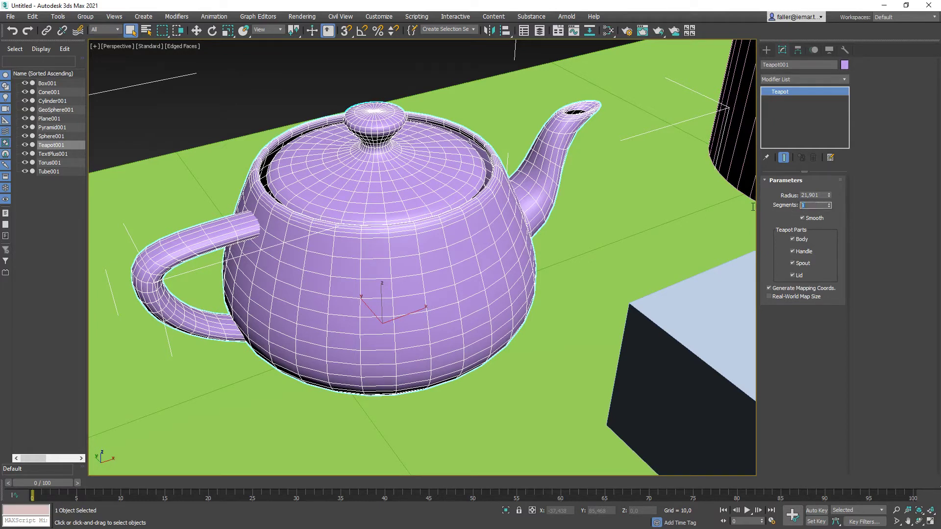
click(829, 207)
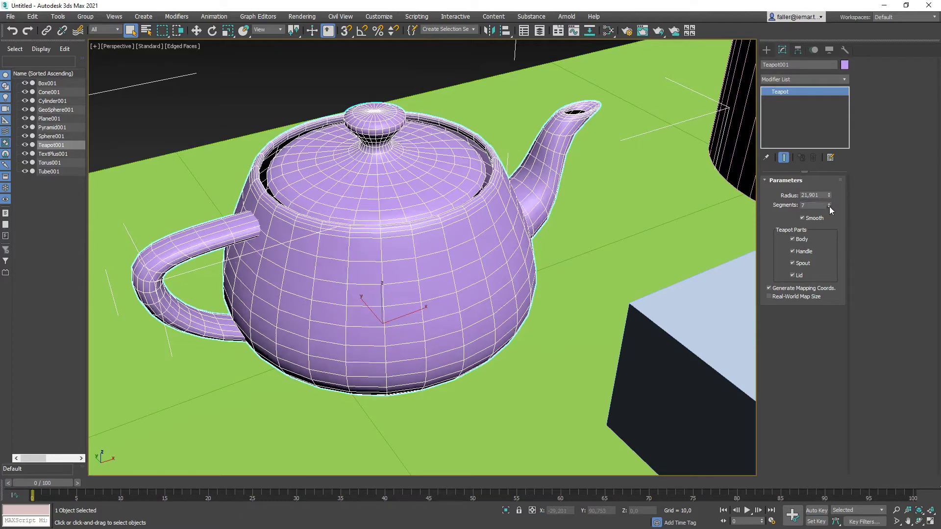
Lower the teapot's segments to 4 for a coarser mesh
click(829, 206)
click(829, 207)
click(829, 207)
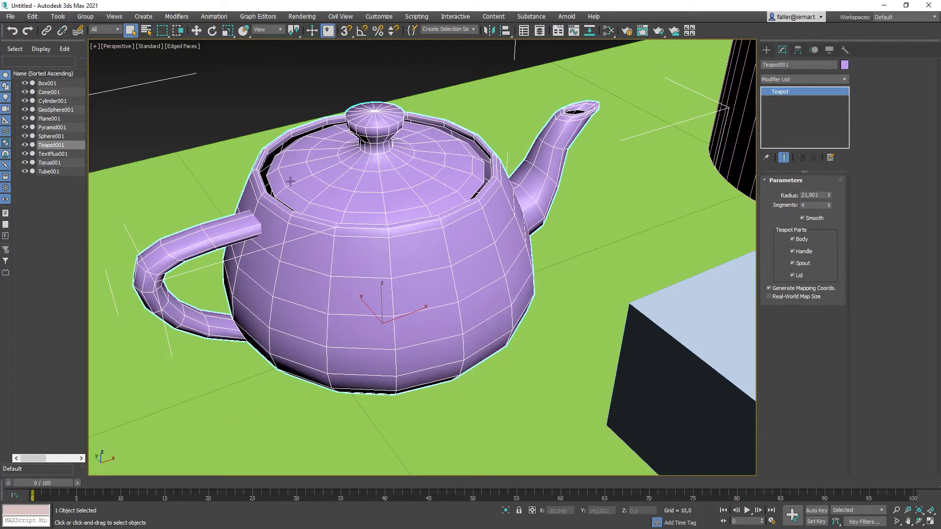
Raise the teapot's segments to 16 for a denser, smoother mesh
click(829, 203)
click(829, 204)
click(829, 204)
click(829, 204)
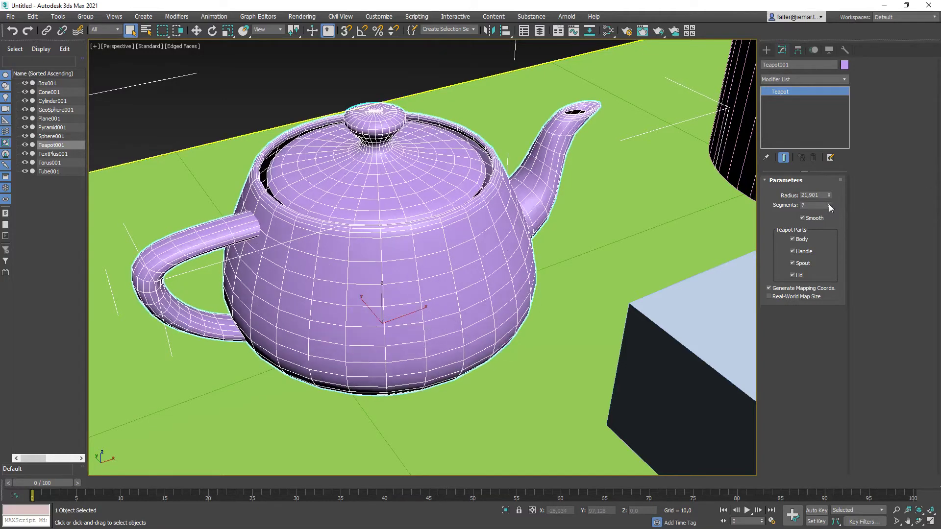
click(829, 203)
click(829, 203)
click(829, 203)
click(829, 204)
click(829, 204)
click(828, 204)
click(828, 204)
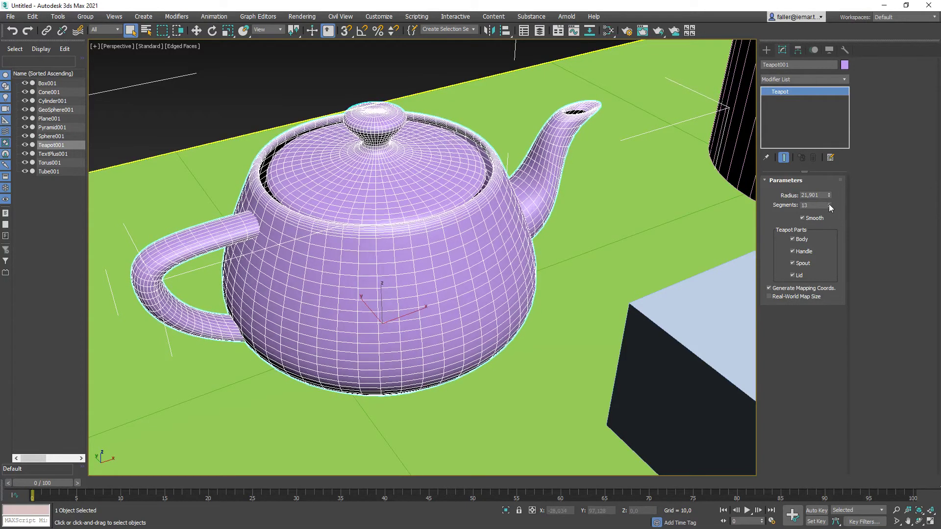
click(828, 203)
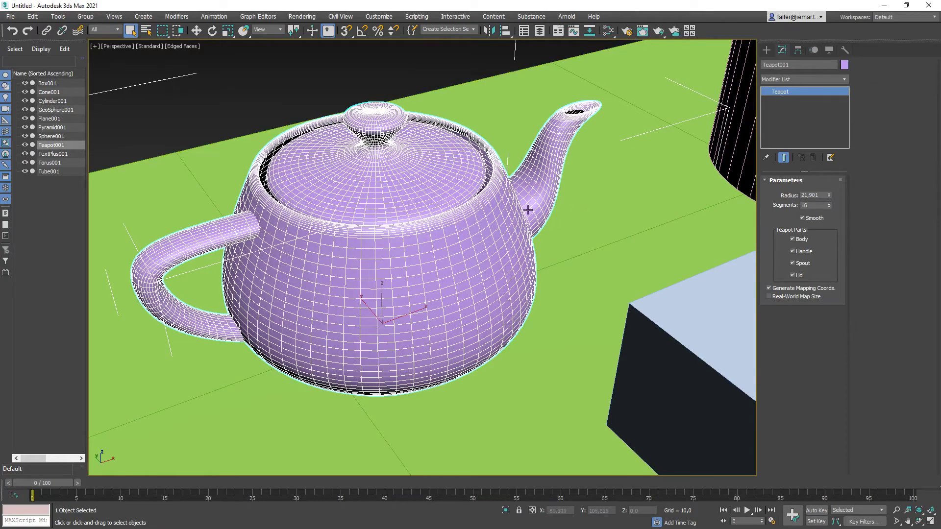
Select the torus and set its Radius 2 to 10
alt+middle_drag(393, 261, 410, 297)
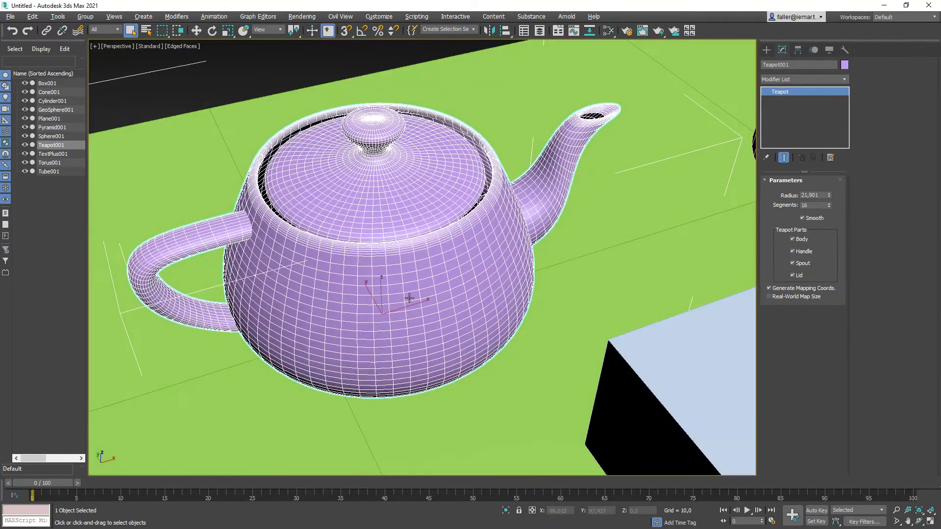
scroll(414, 299, down, 5)
middle_drag(504, 296, 395, 187)
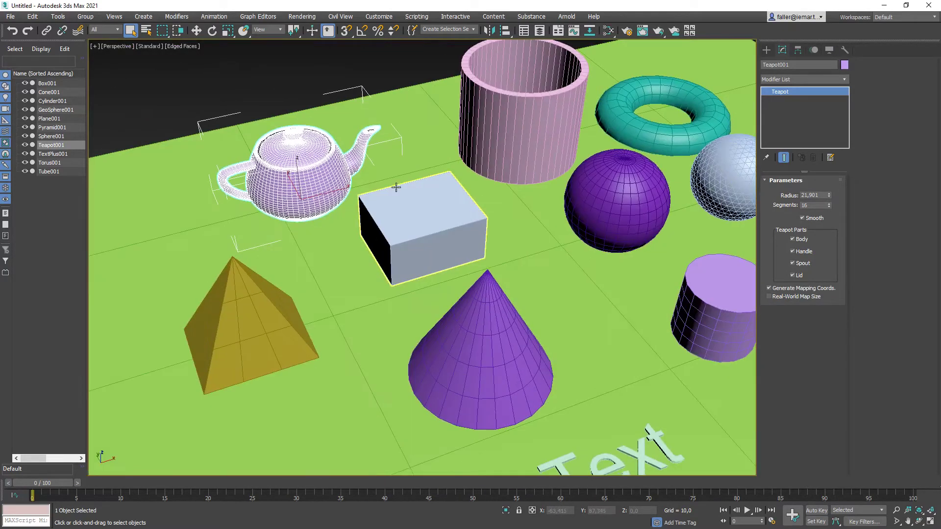
scroll(632, 250, down, 3)
middle_drag(633, 250, 554, 232)
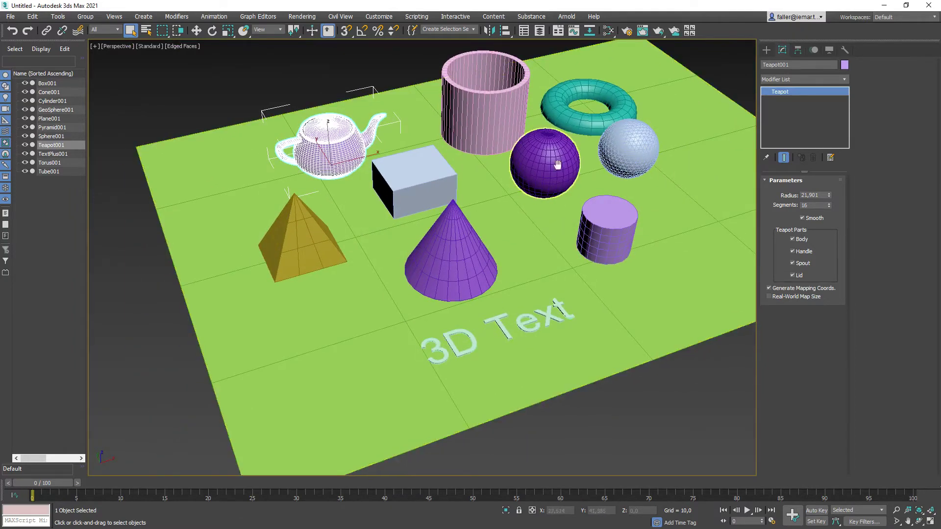
middle_drag(557, 165, 453, 306)
scroll(503, 203, up, 5)
scroll(503, 203, up, 5)
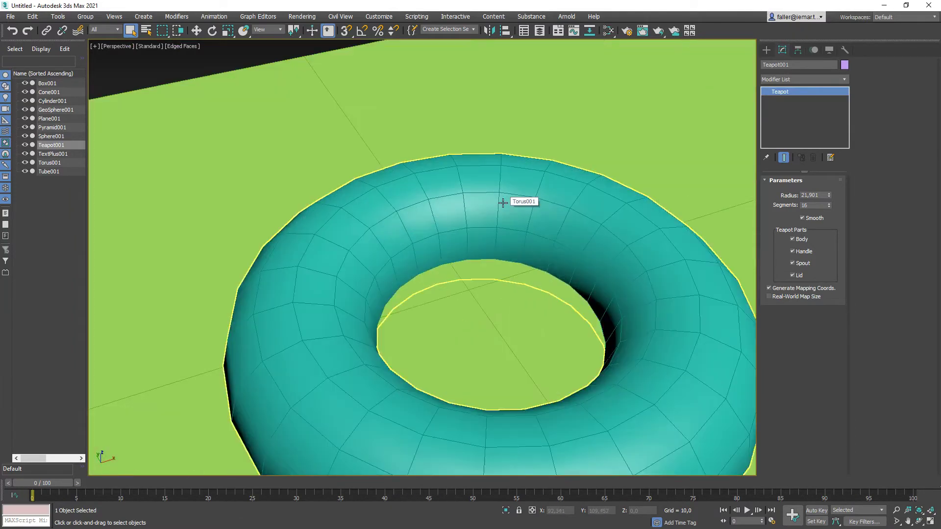
click(503, 203)
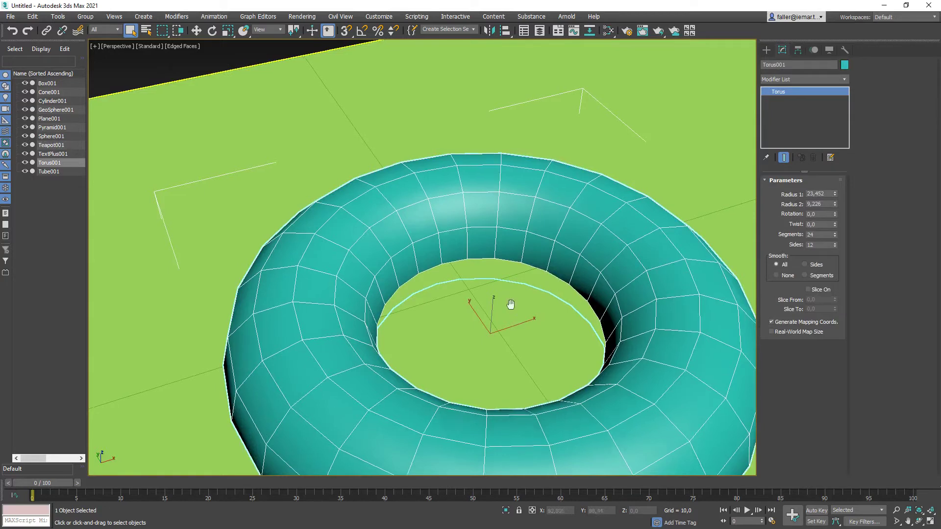
scroll(510, 304, down, 3)
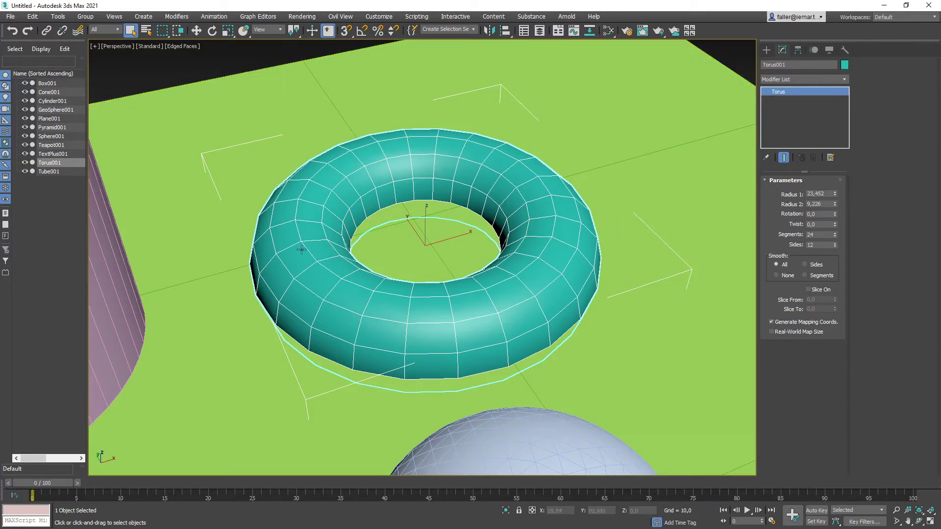
click(828, 205)
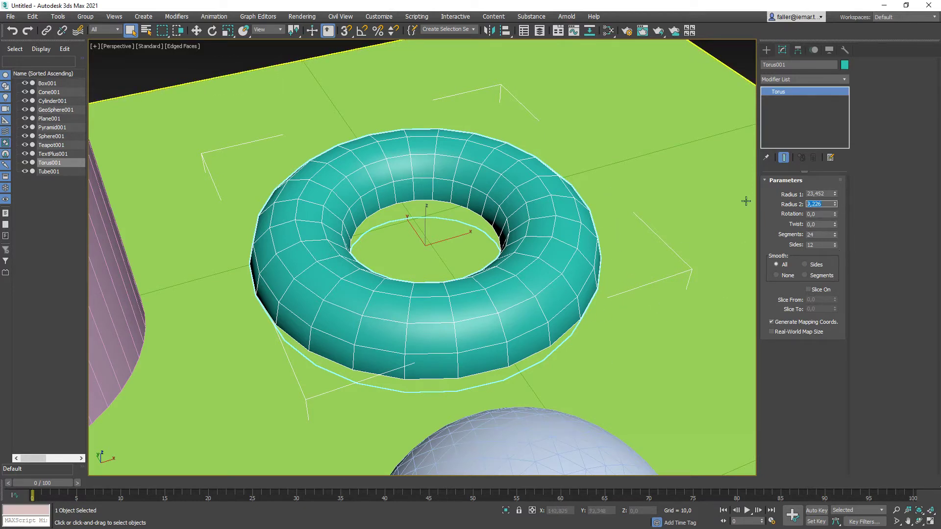
text(10)
key(Return)
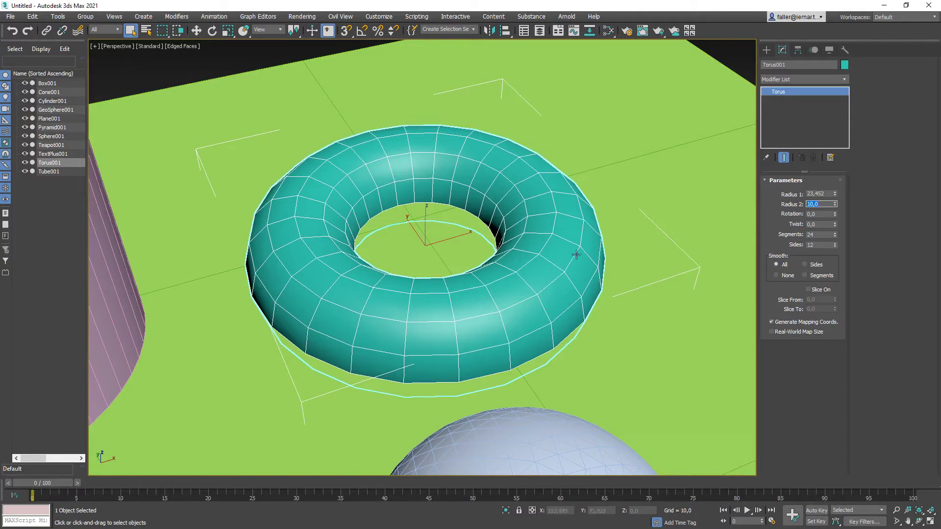
Set the torus's sides to 30 and its segments to 50
click(821, 245)
text(30)
key(Return)
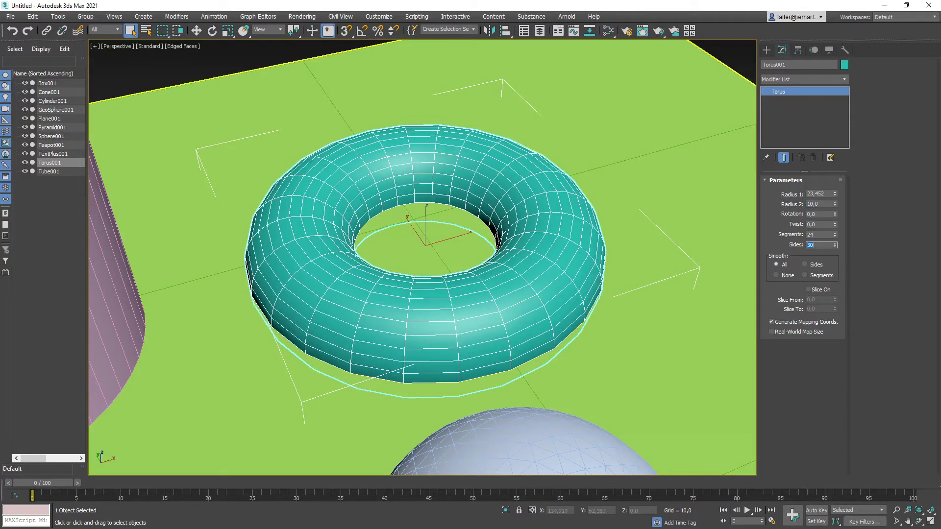
click(821, 234)
text(50)
key(Return)
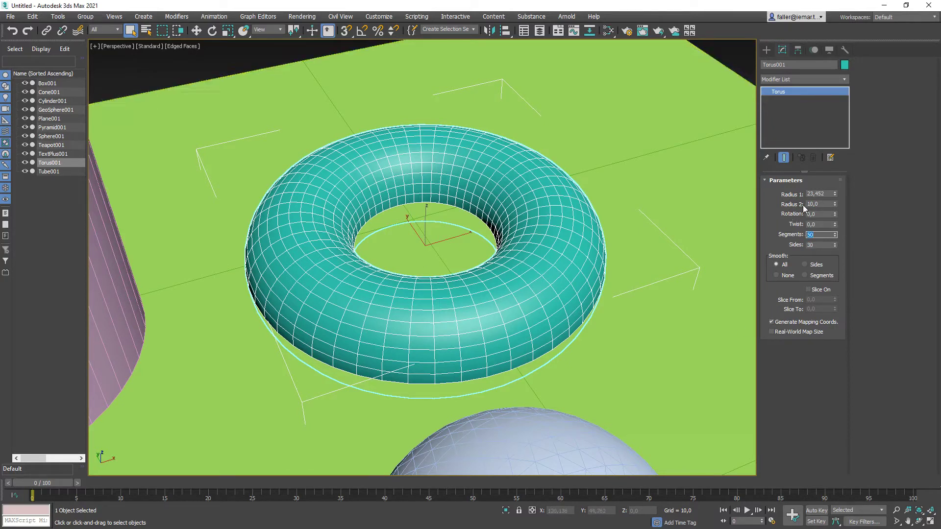
Move the torus to an absolute world Z position of 10 so that it rests on the ground plane
middle_drag(472, 384, 465, 341)
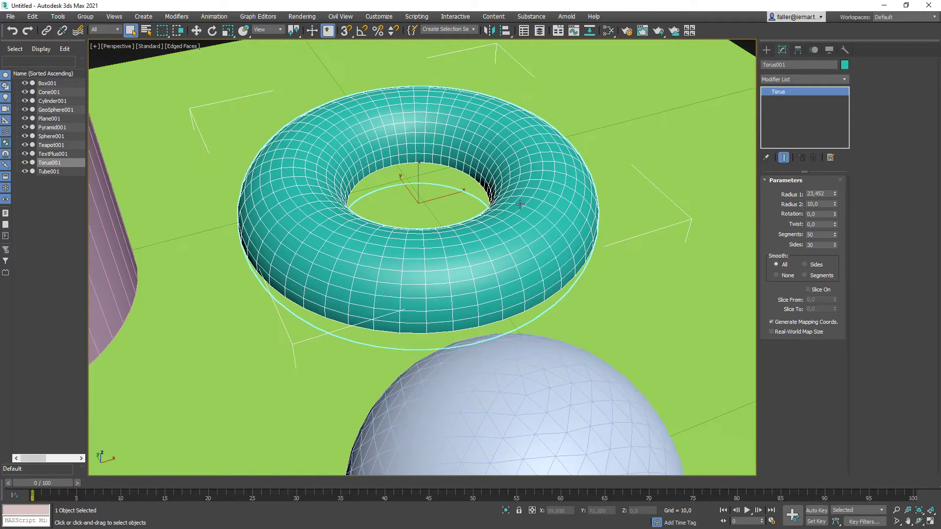
click(197, 31)
right_click(197, 31)
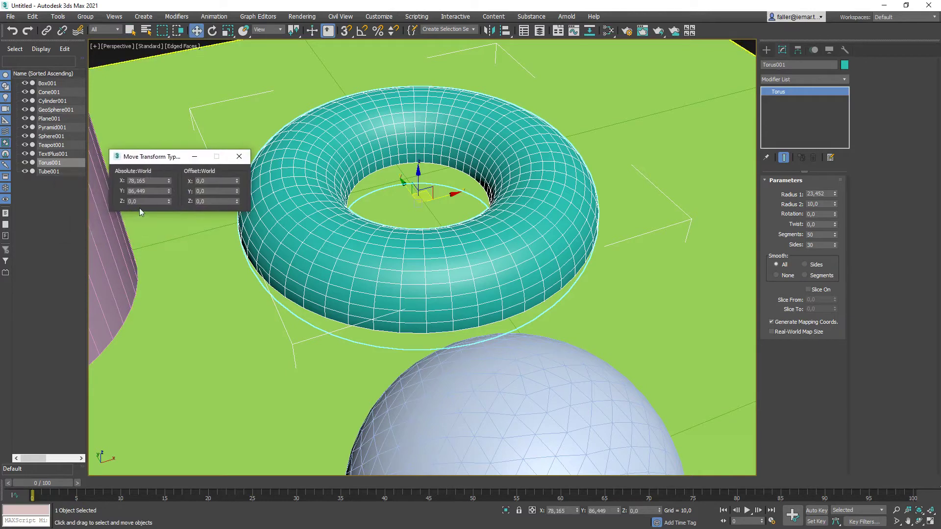
double_click(149, 201)
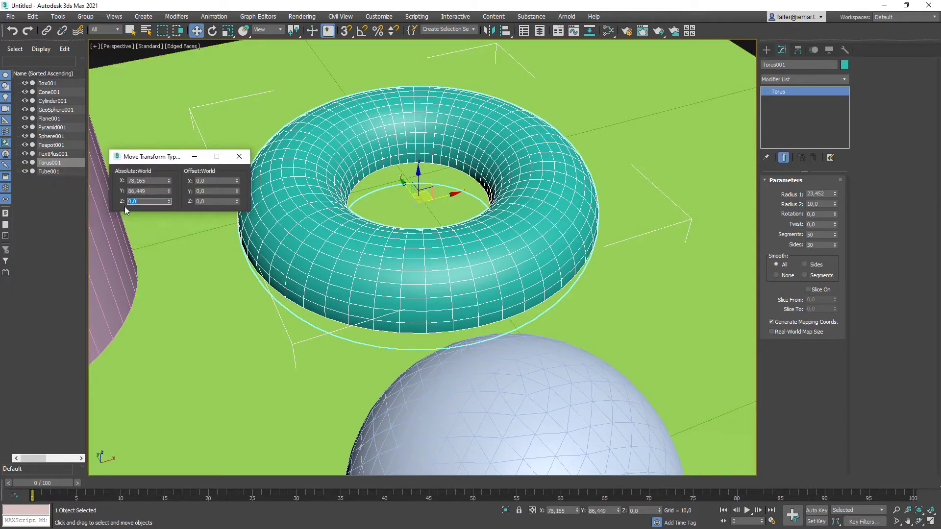
text(10)
key(Return)
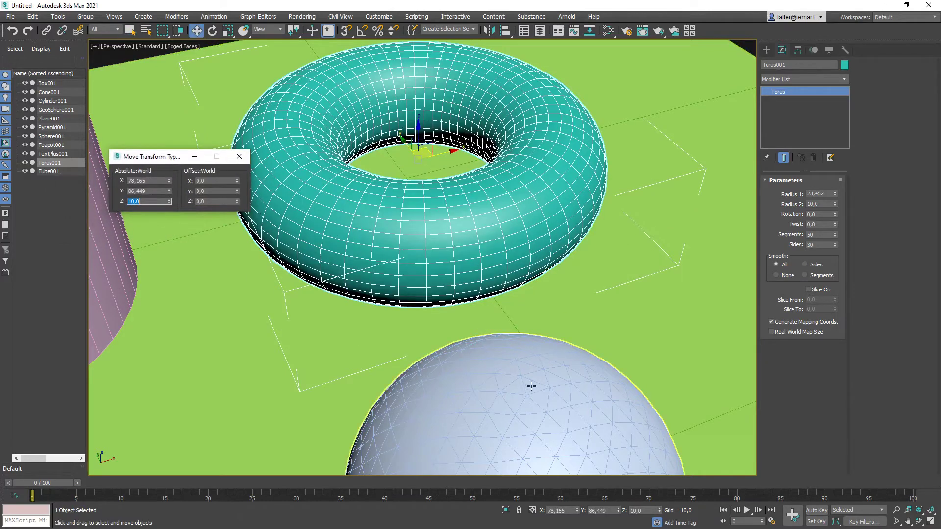
Examine in the front view how the torus sits relative to the ground plane
alt+middle_drag(529, 385, 488, 326)
key(f)
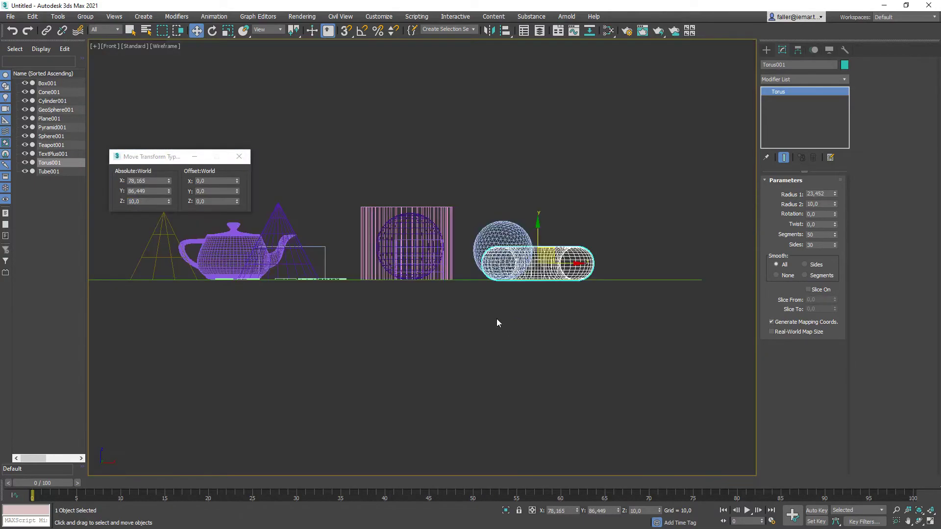
scroll(373, 262, up, 5)
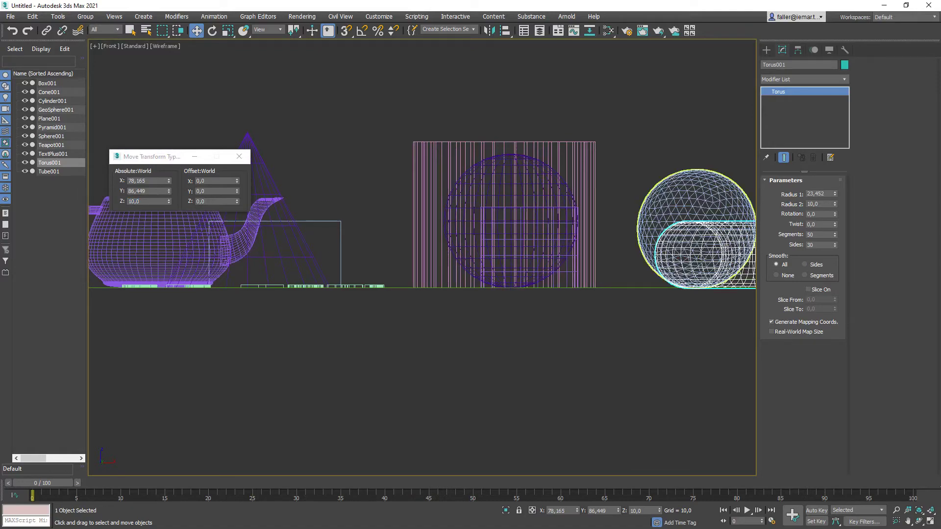
middle_drag(667, 294, 510, 309)
Show the whole scene in an angled orthographic view with default shading and close the Move Transform Type-In
scroll(510, 308, down, 5)
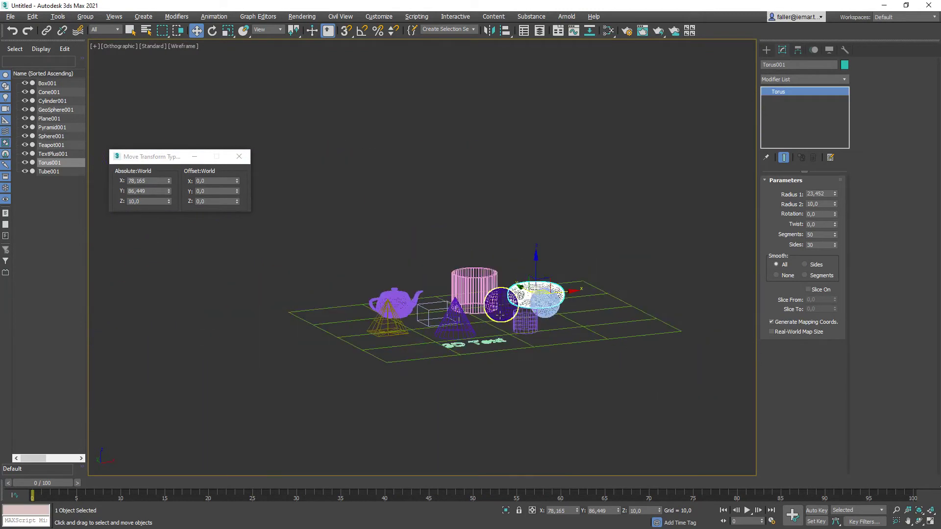
scroll(497, 340, up, 4)
key(F3)
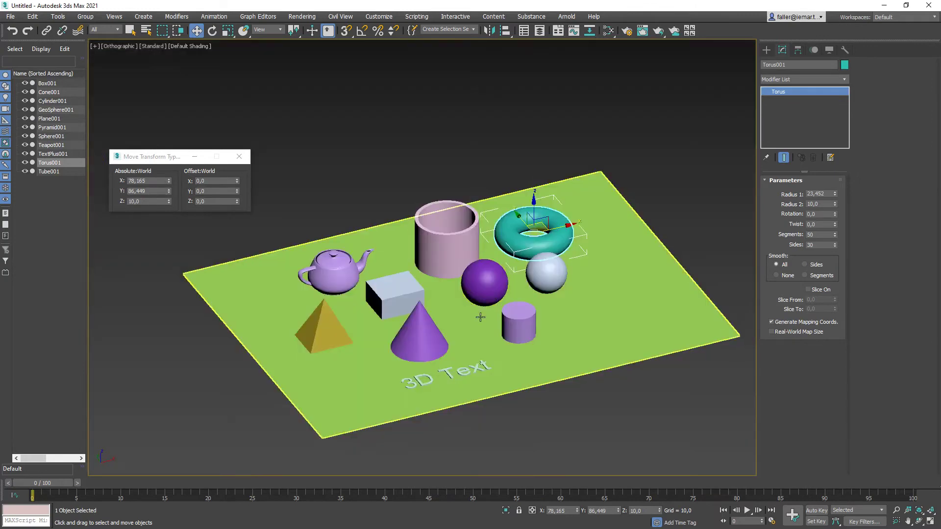
scroll(481, 315, up, 3)
scroll(480, 315, up, 2)
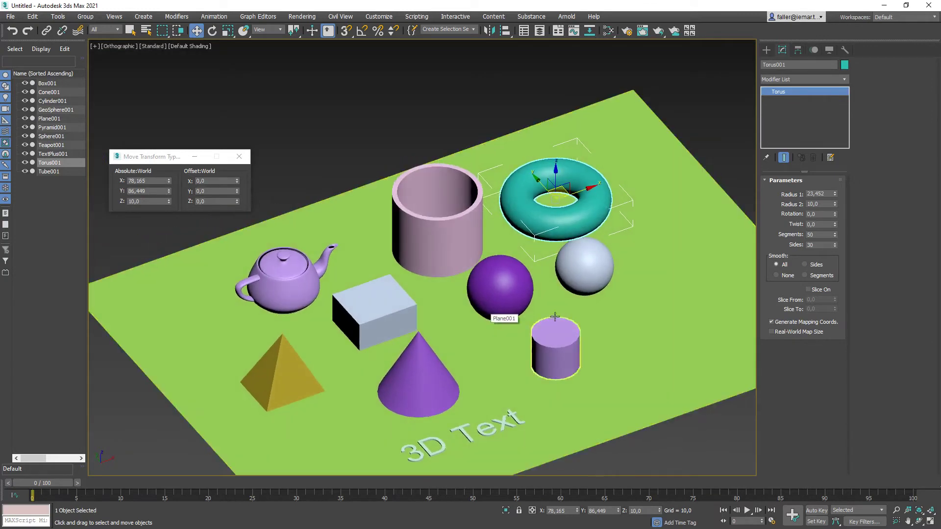
click(234, 158)
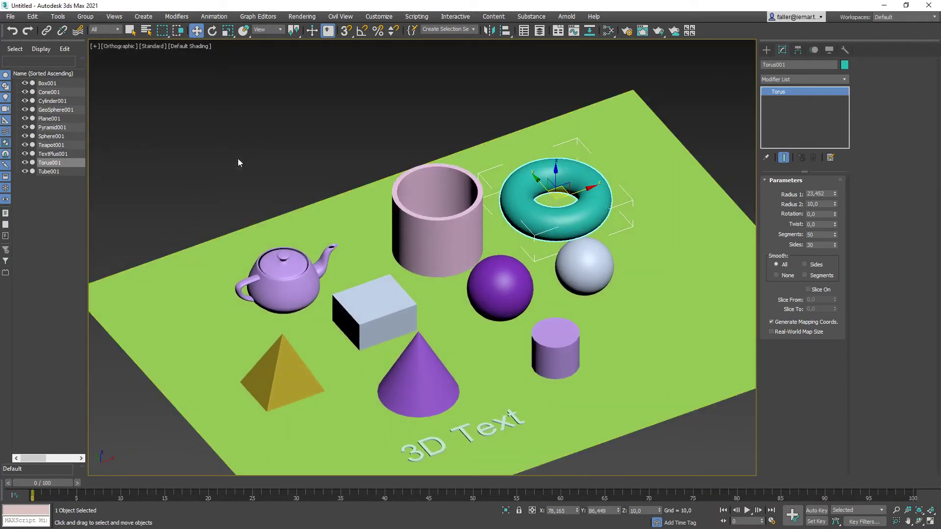
middle_drag(395, 204, 350, 156)
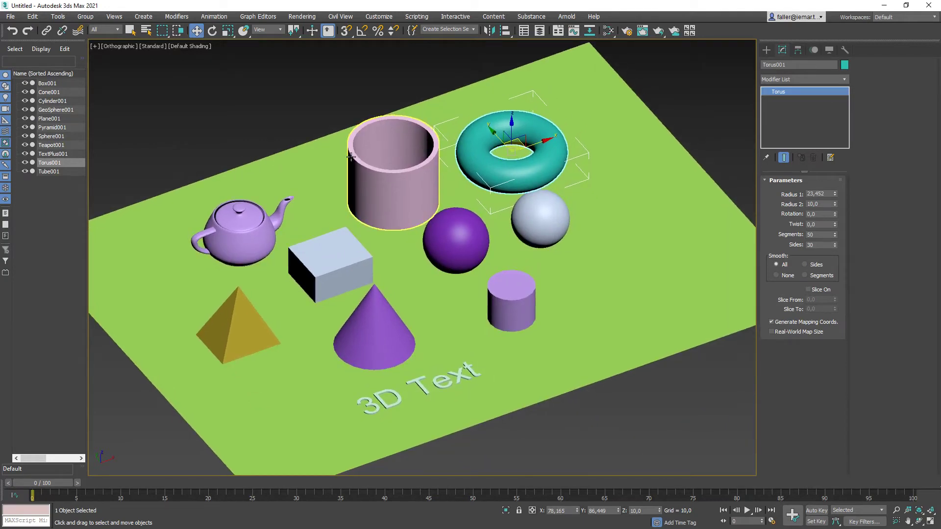
Create an OilTank extended primitive beside the geosphere, with radius about 15.5, height about 44.5 and cap height about 8.4
click(766, 49)
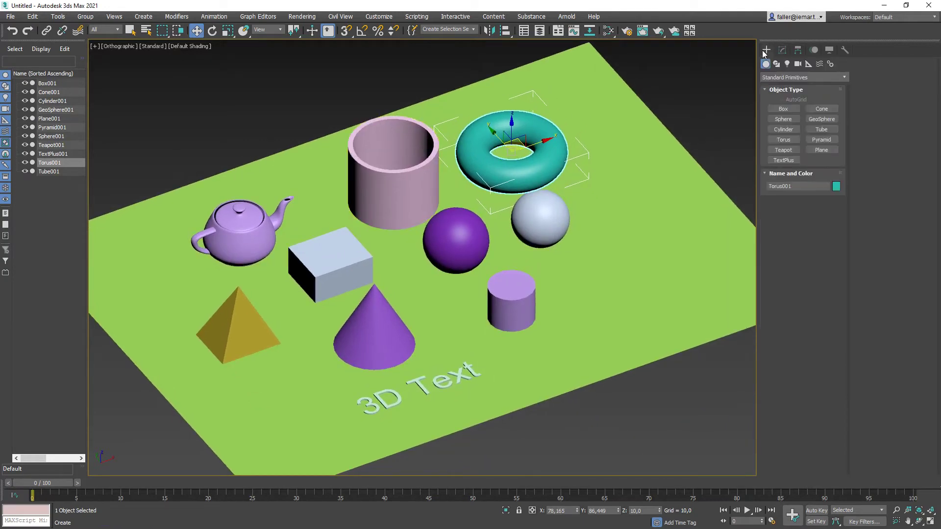
click(819, 77)
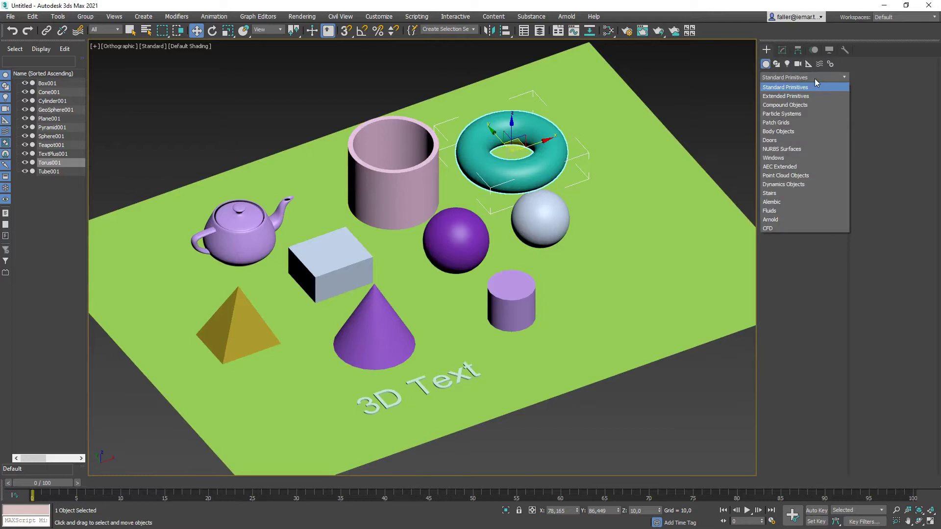
click(793, 96)
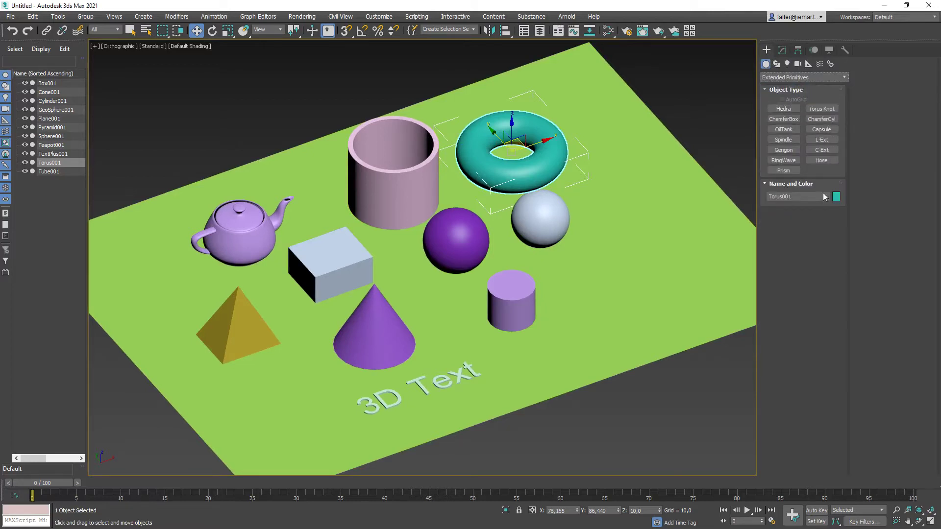
click(783, 129)
drag(647, 249, 670, 263)
click(670, 263)
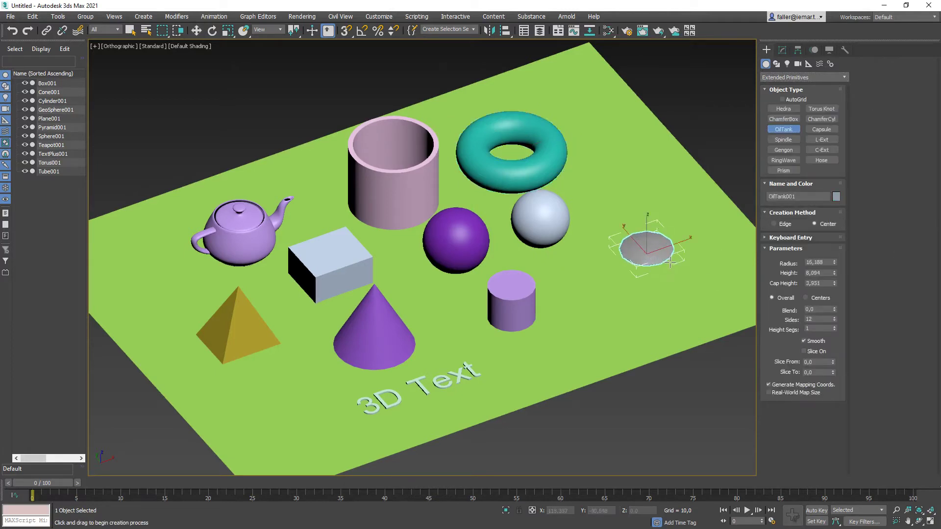
click(670, 202)
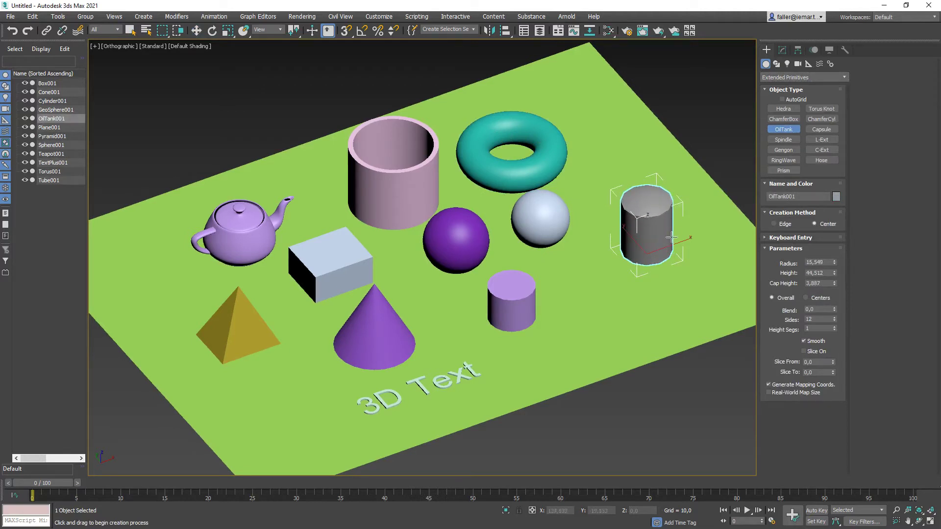
click(655, 210)
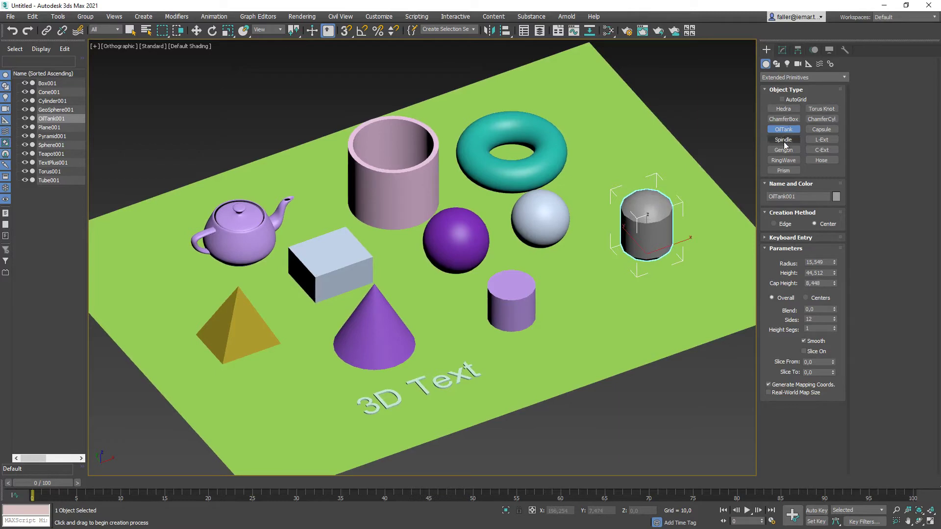
Create a Capsule extended primitive between the cylinder and the oil tank, with radius about 18.2 and height about 73.1
click(822, 129)
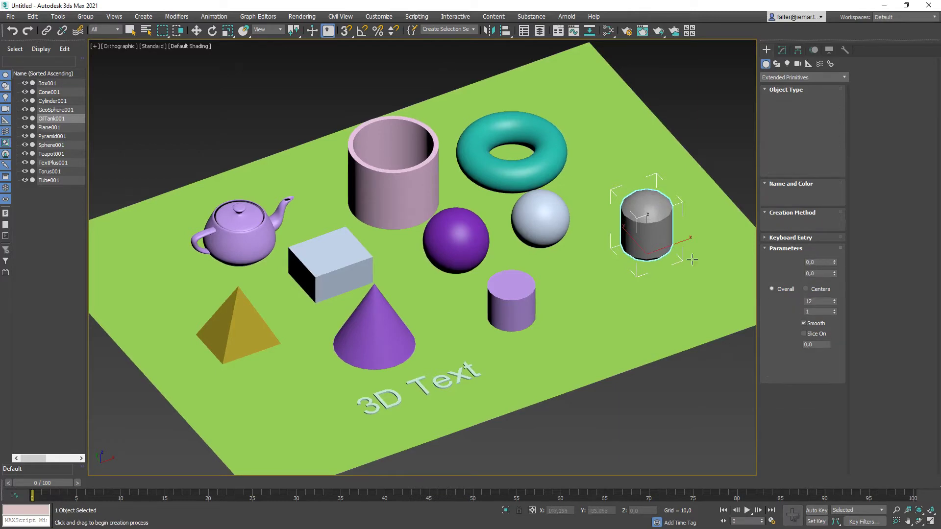
drag(616, 290, 635, 314)
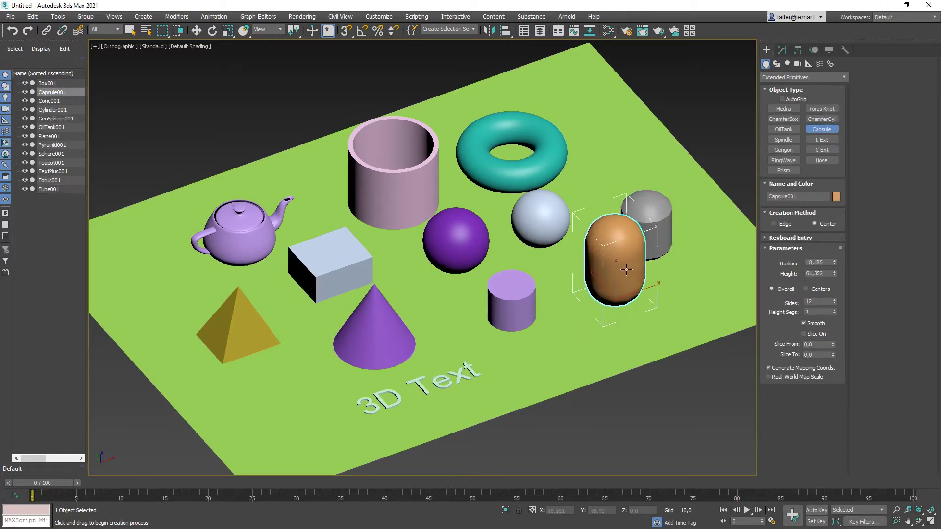
click(667, 265)
alt+middle_drag(665, 275, 641, 244)
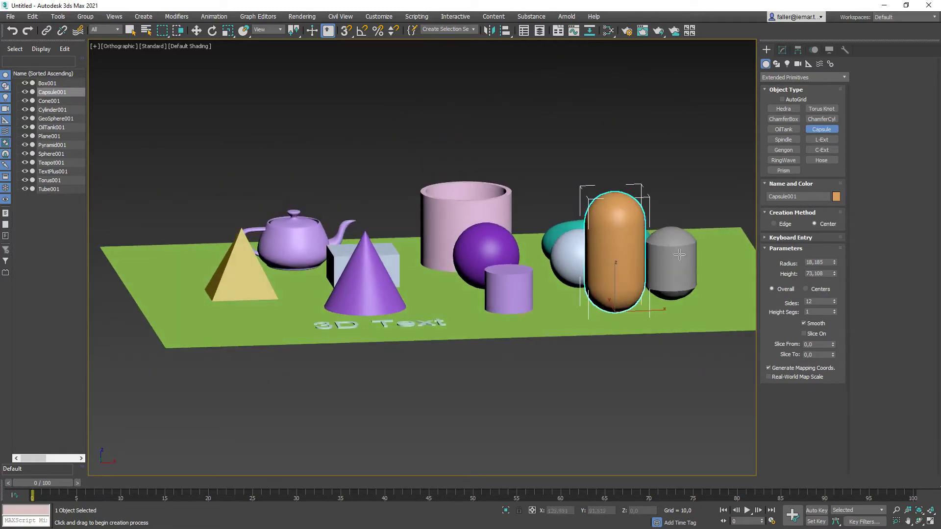
alt+middle_drag(658, 262, 635, 284)
alt+middle_drag(678, 259, 706, 273)
right_click(706, 274)
Select the oil tank and open its Sides parameter for editing
click(679, 222)
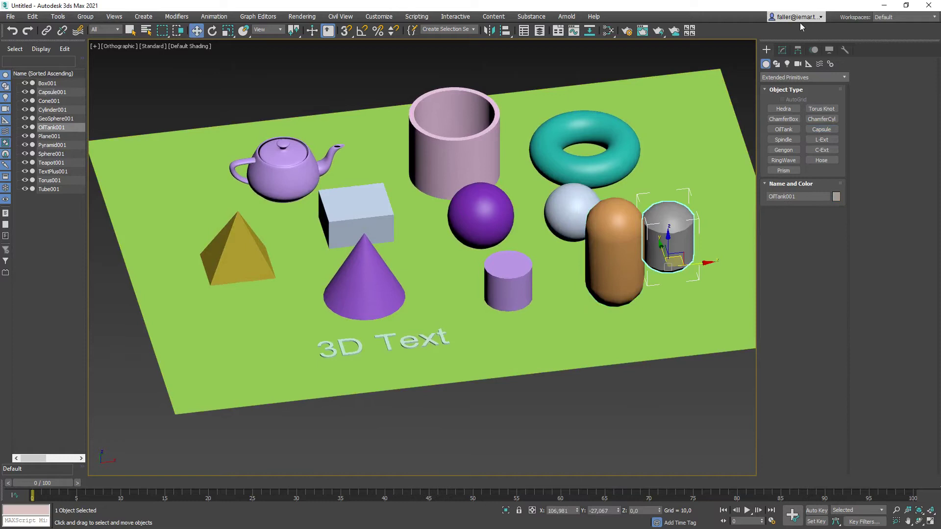
click(782, 50)
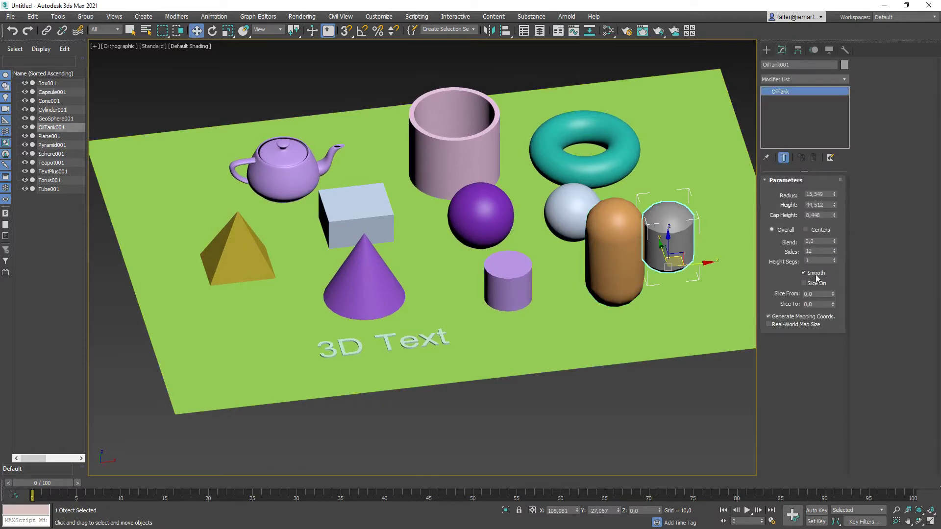
click(822, 251)
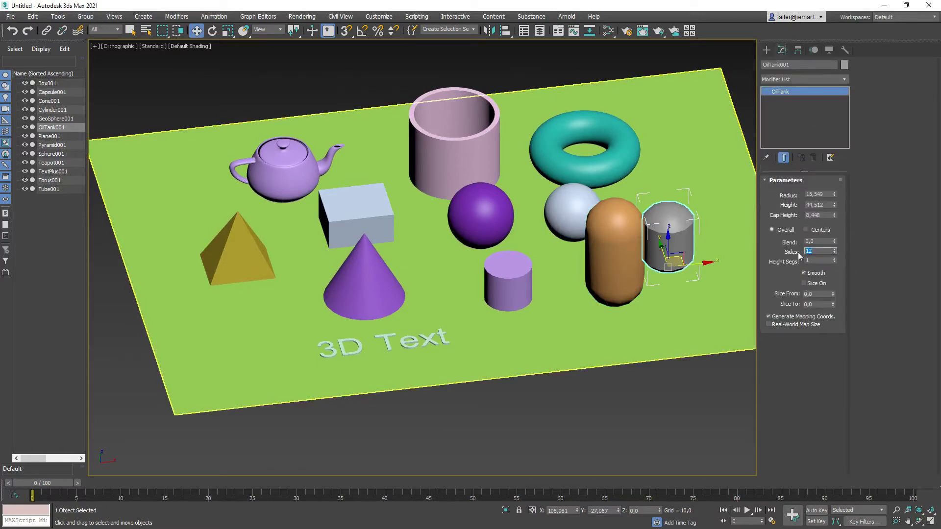
Set the capsule's number of sides to 30
click(610, 260)
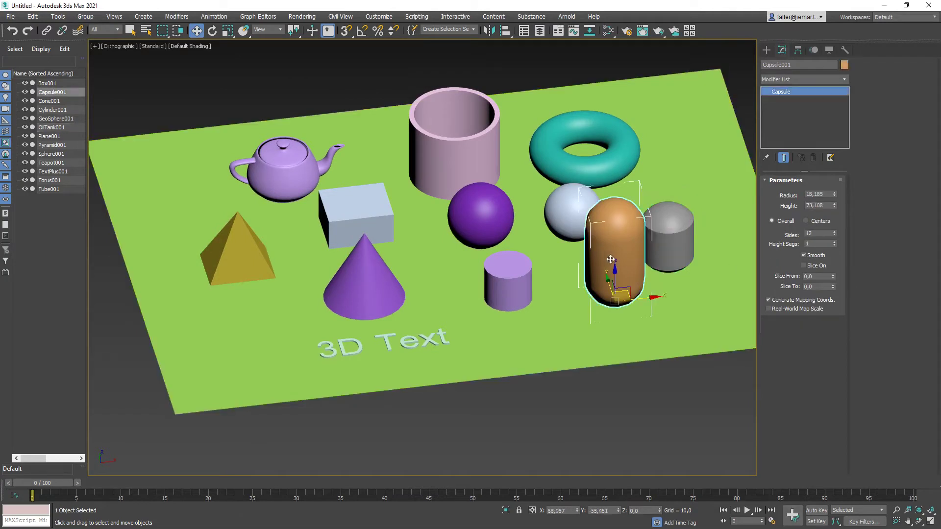
click(818, 233)
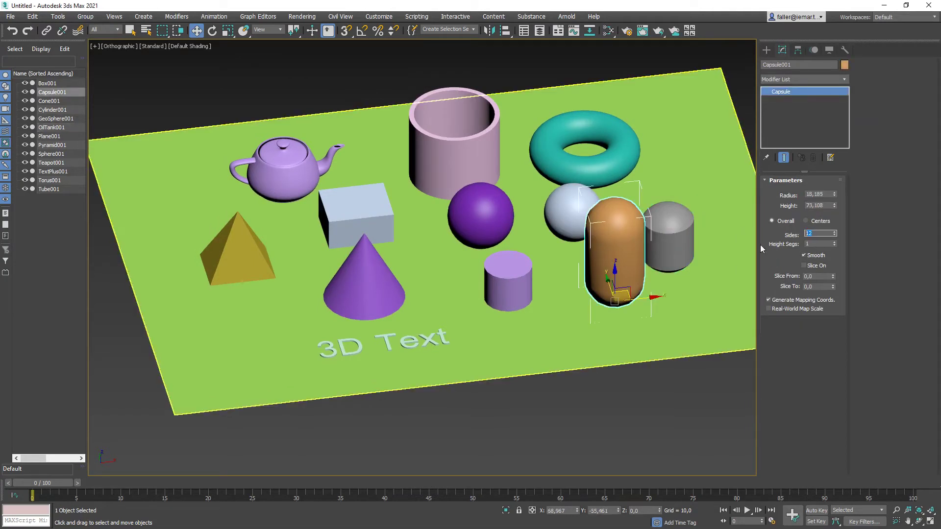
text(30)
key(Return)
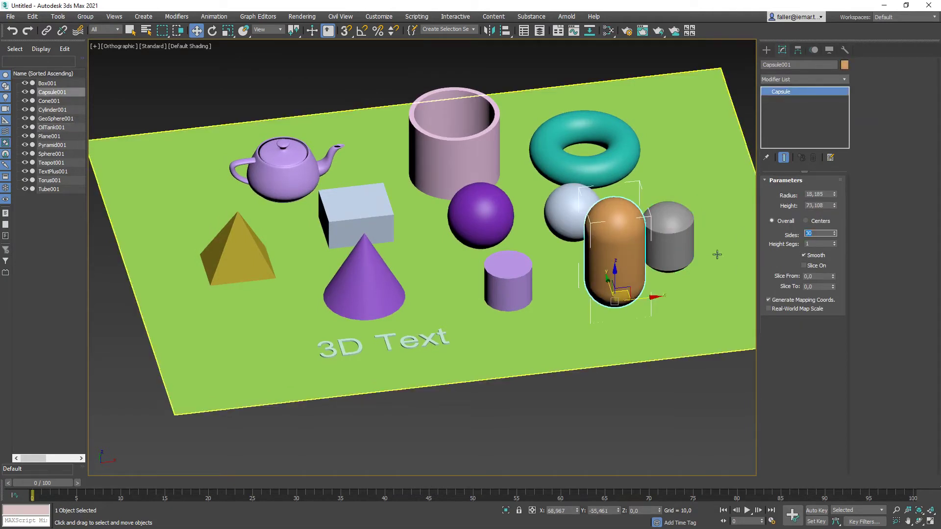
alt+middle_drag(716, 255, 461, 265)
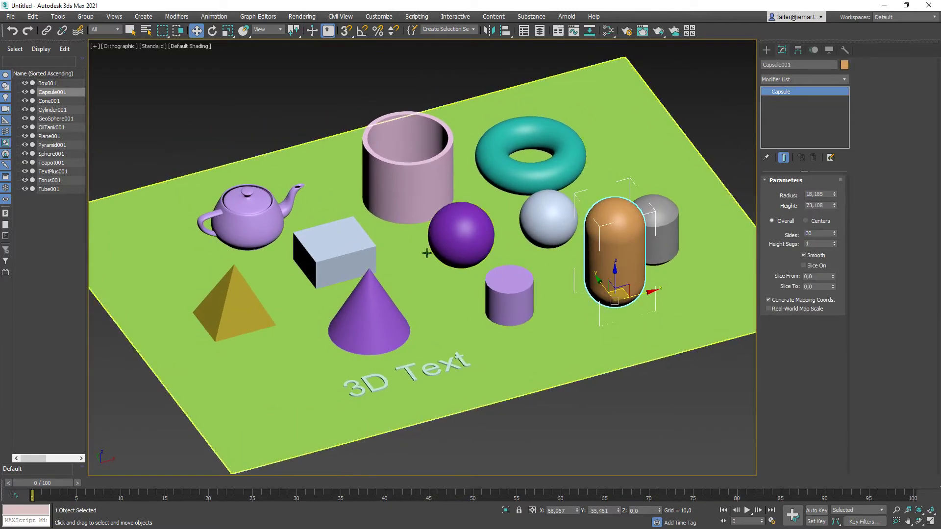
Set the number of sides of the small cylinder to 30
click(513, 293)
double_click(815, 234)
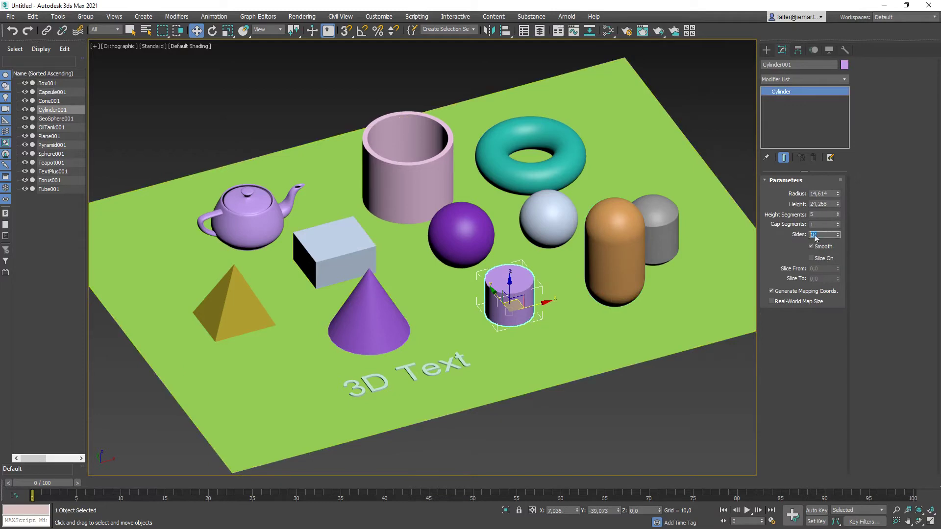
text(30)
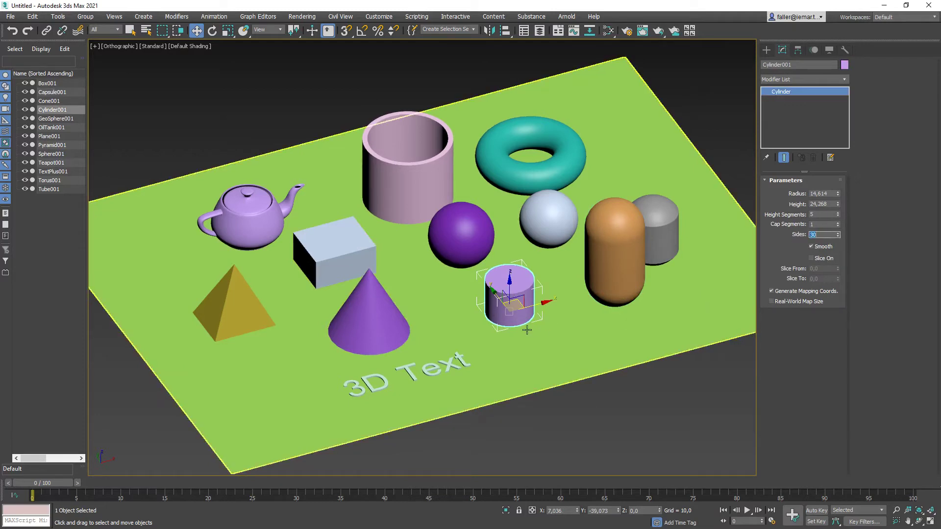
mouse_move(527, 330)
alt+middle_down()
mouse_move(559, 307)
mouse_move(527, 324)
alt+middle_up()
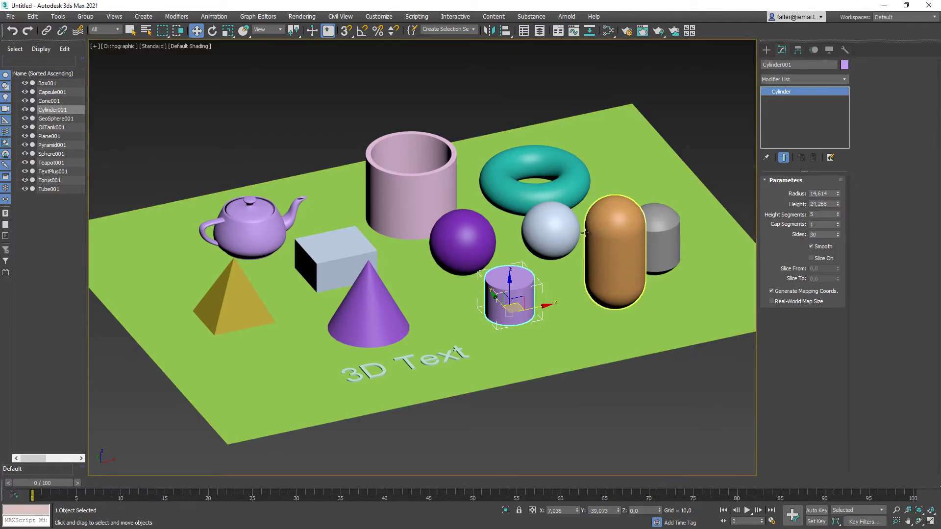
Clone the torus and the purple sphere together as one independent copy each, placed near the front edge of the ground plane
click(562, 196)
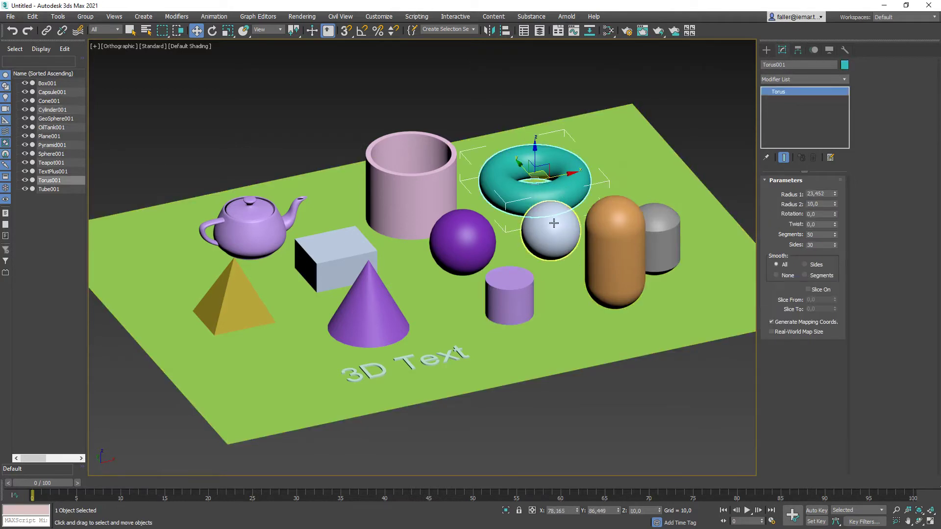
ctrl+click(476, 237)
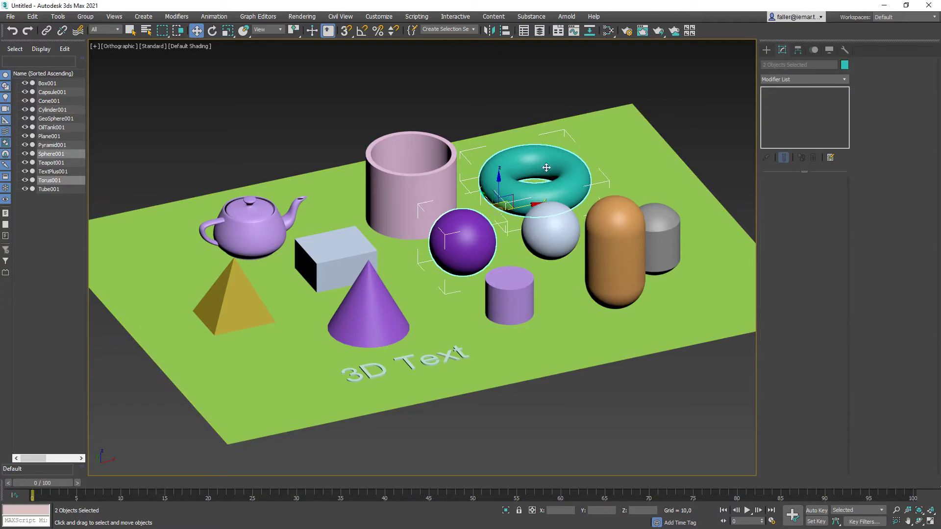
middle_drag(508, 203, 416, 156)
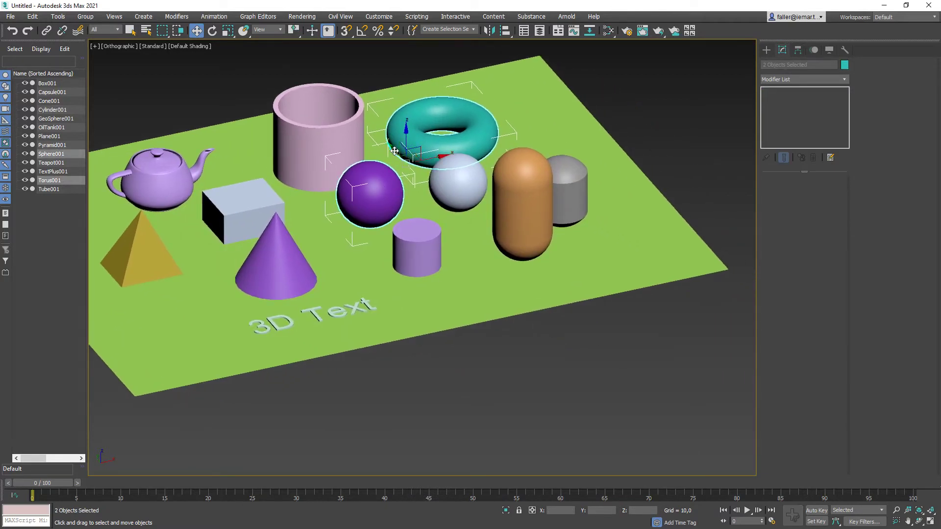
shift+drag(401, 154, 453, 330)
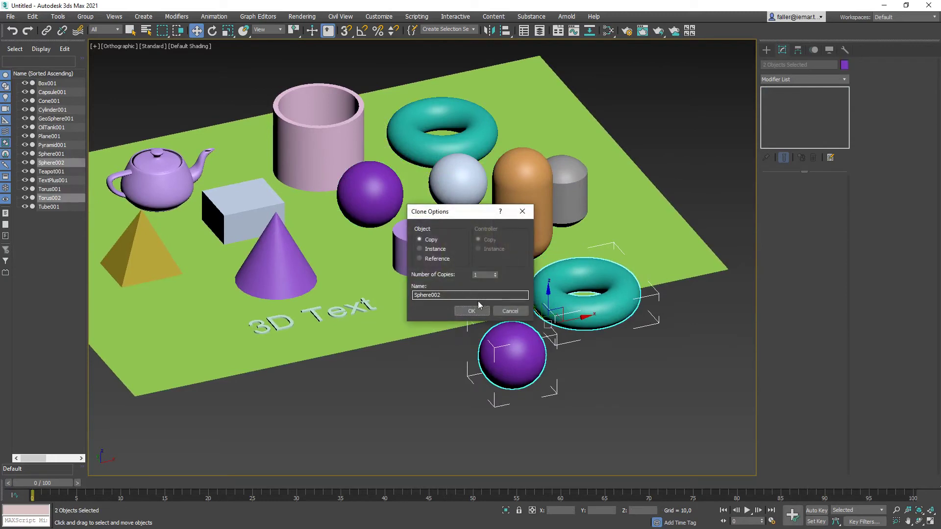
click(475, 312)
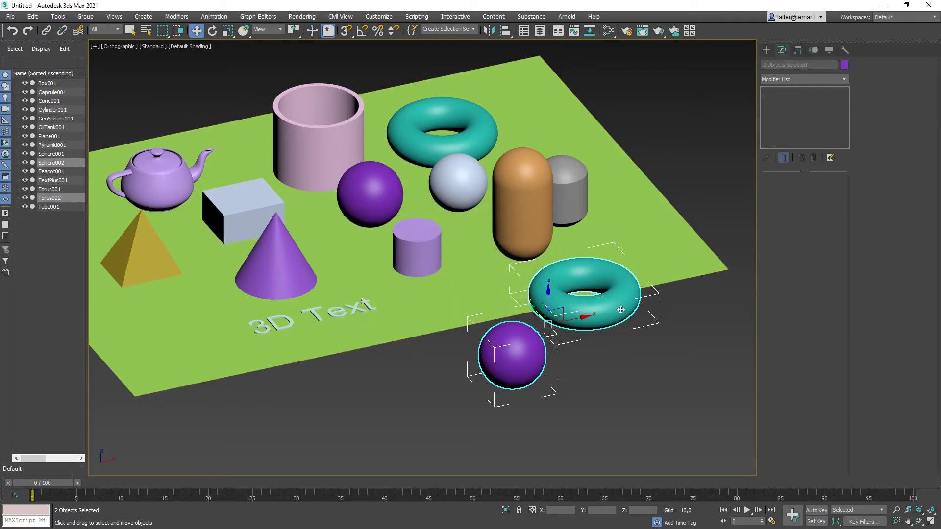
Move the sphere copy onto the rim of the torus copy and lower it to about Z -6.8 so they intersect
click(523, 378)
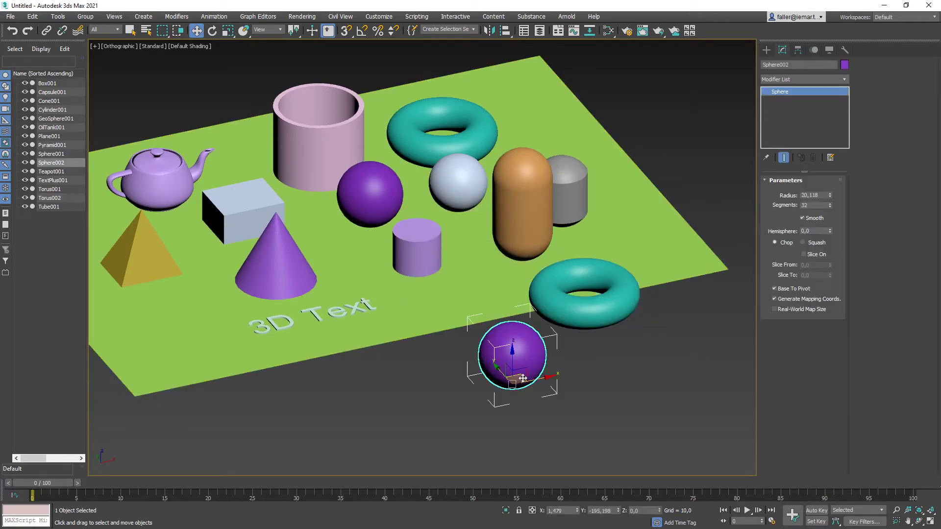
drag(520, 377, 585, 284)
alt+middle_drag(585, 284, 599, 340)
scroll(588, 304, up, 6)
alt+middle_drag(668, 297, 610, 307)
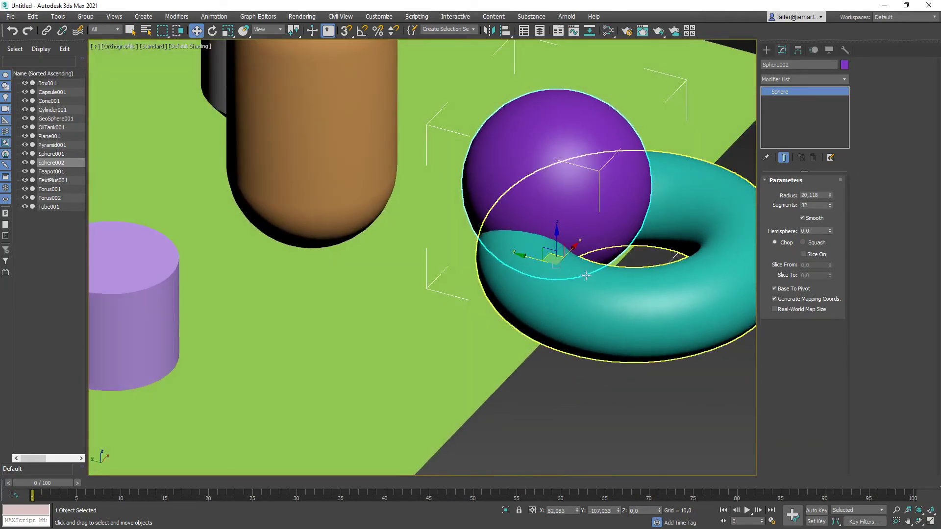
drag(558, 228, 557, 254)
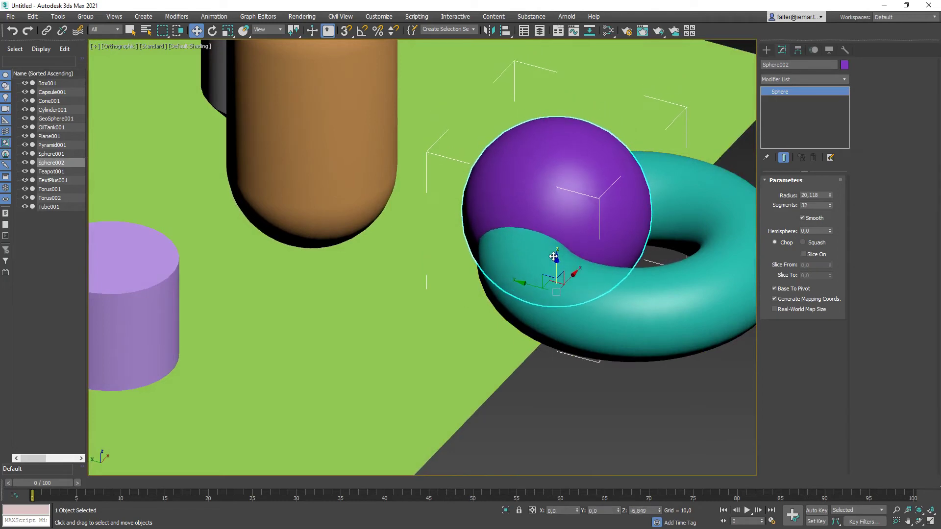
Move the sphere and torus copies together off the ground plane, with the torus at about X 78.2, Y -192.6, and clear the selection
alt+middle_drag(556, 258, 368, 275)
ctrl+click(359, 278)
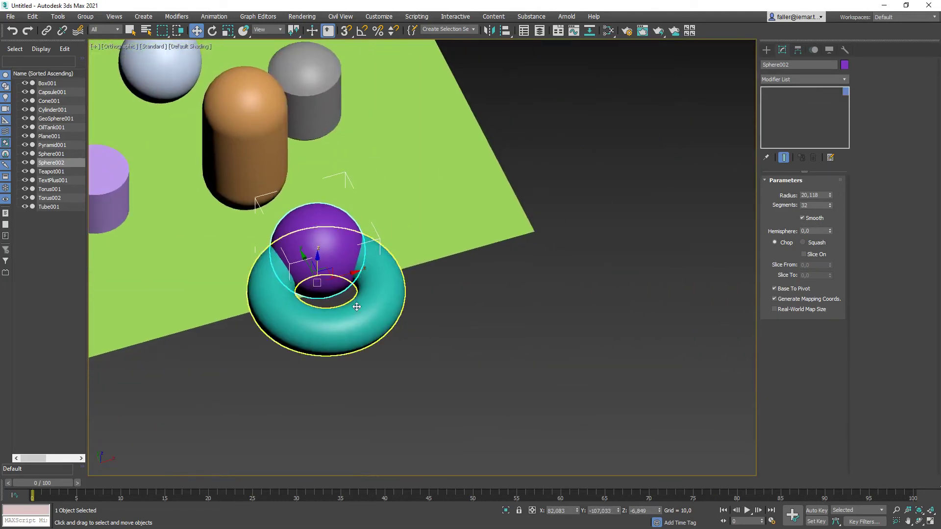
drag(314, 251, 361, 357)
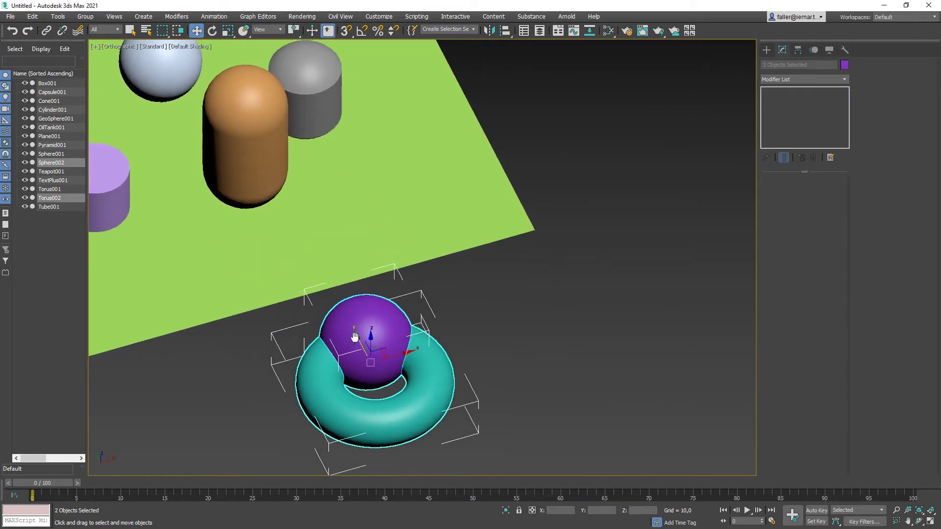
middle_drag(150, 438, 263, 289)
click(263, 289)
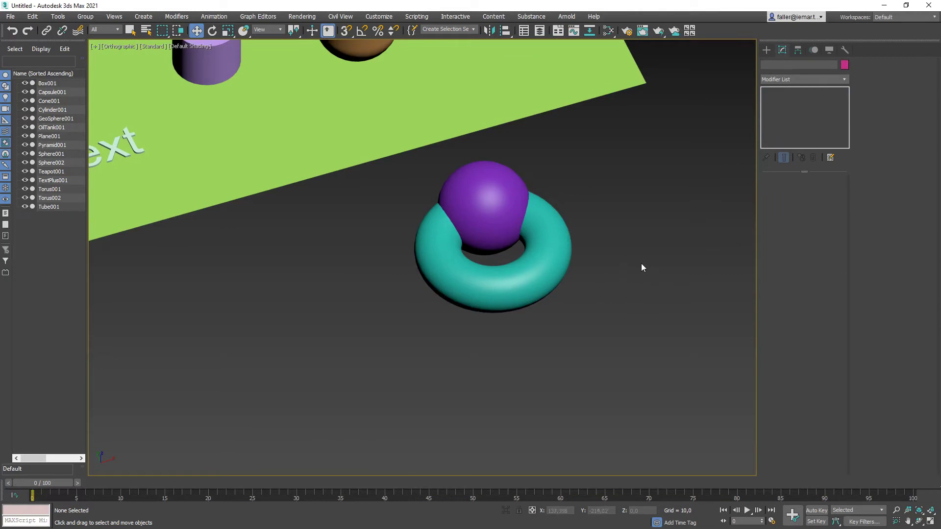
Switch object creation to Compound Objects and check which types are available with and without the torus copy selected
click(767, 51)
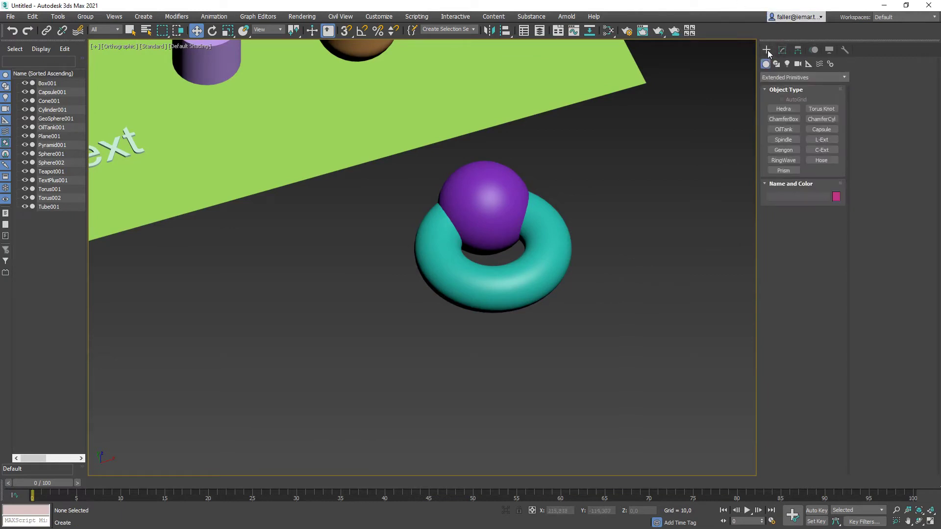
click(773, 78)
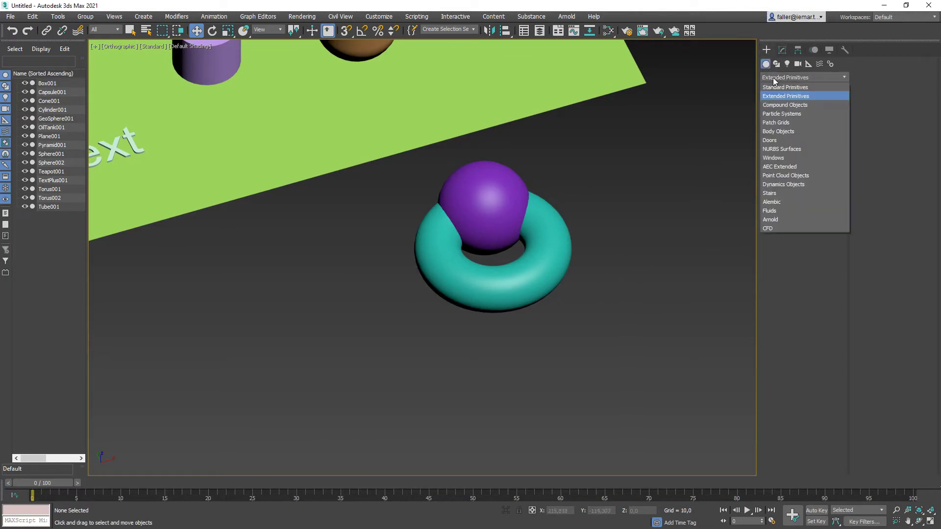
click(777, 104)
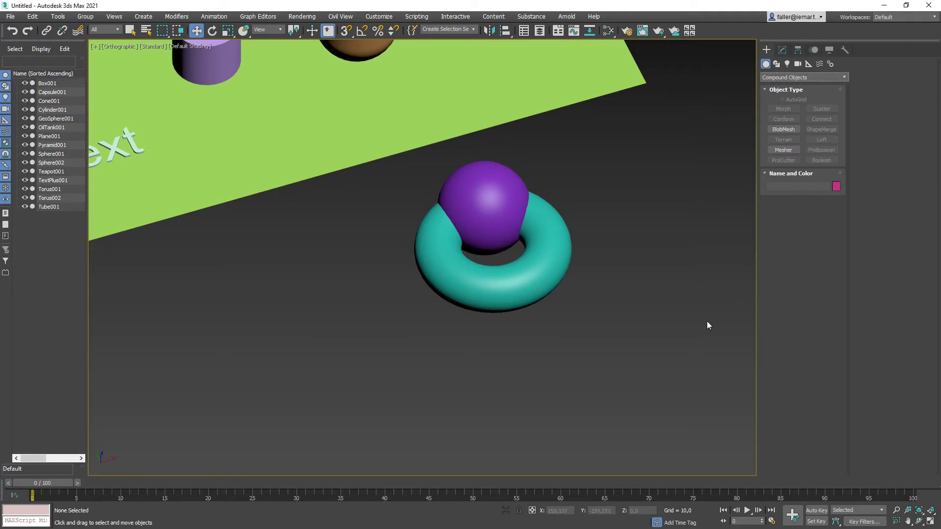
click(555, 276)
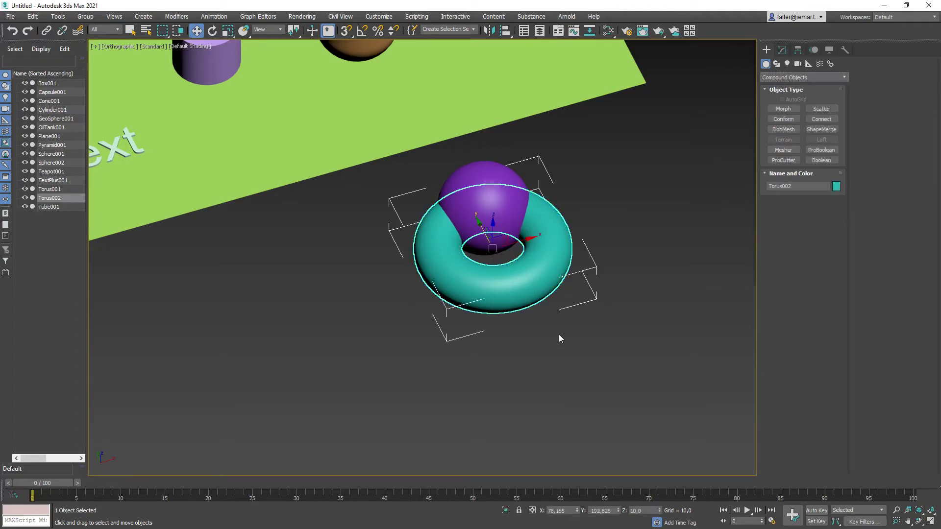
click(671, 295)
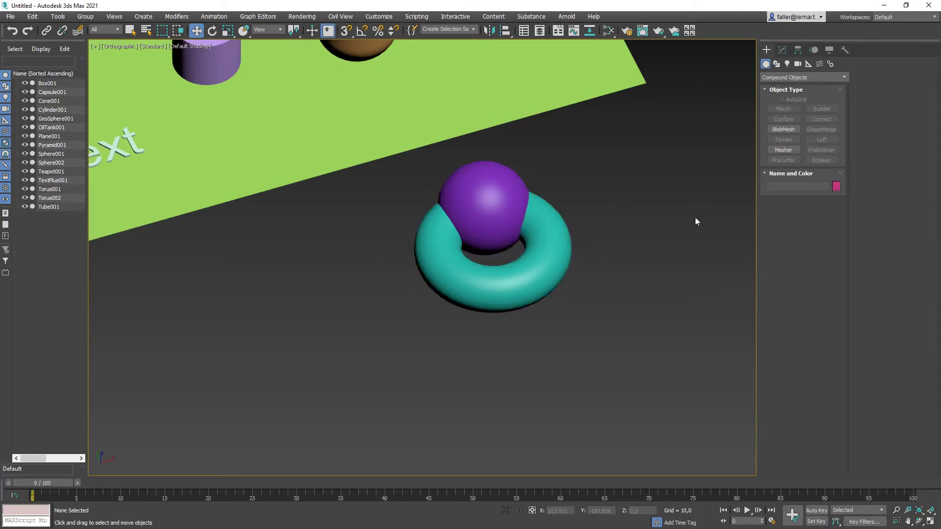
Subtract the sphere copy from the torus copy with a ProBoolean Subtraction
click(544, 255)
scroll(563, 265, up, 3)
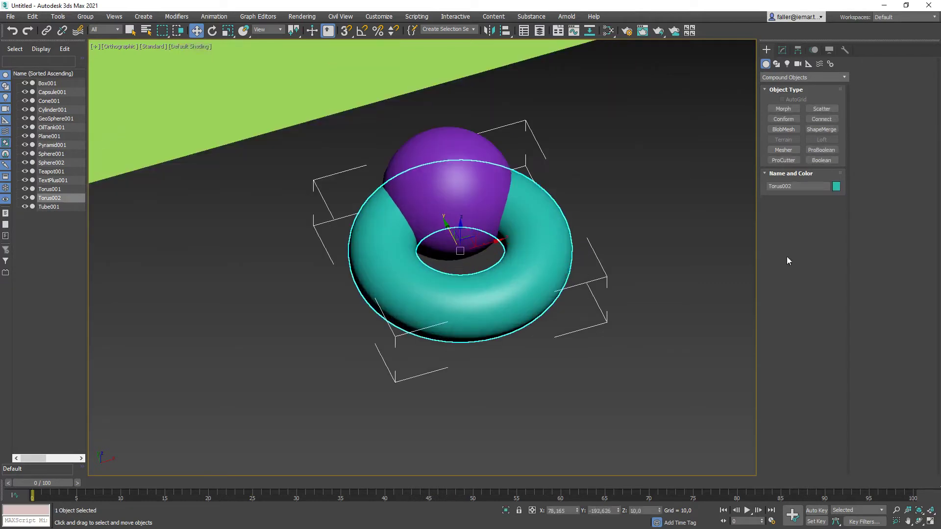
click(819, 151)
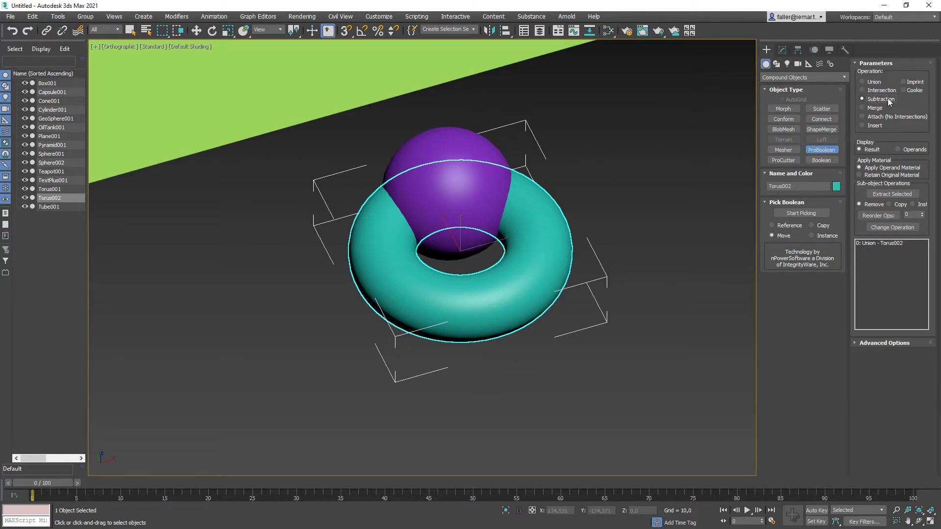
click(801, 214)
click(453, 140)
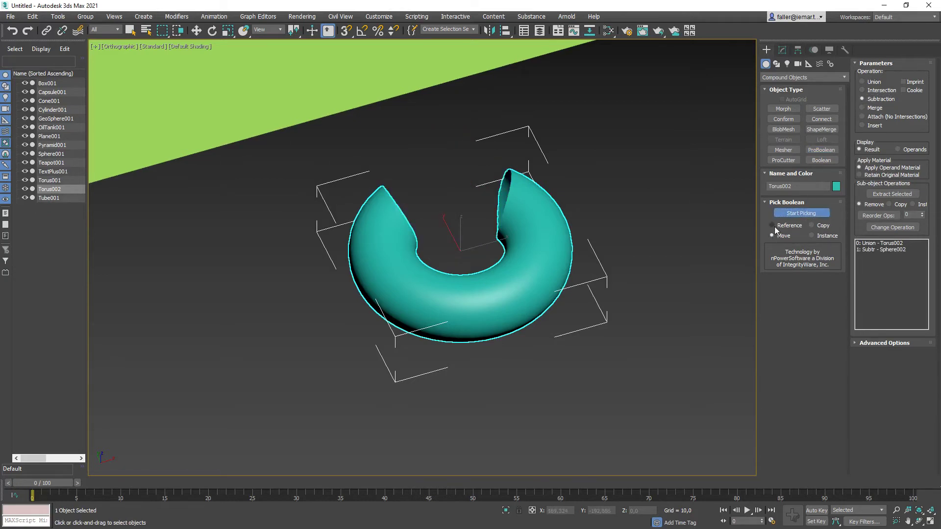
click(800, 215)
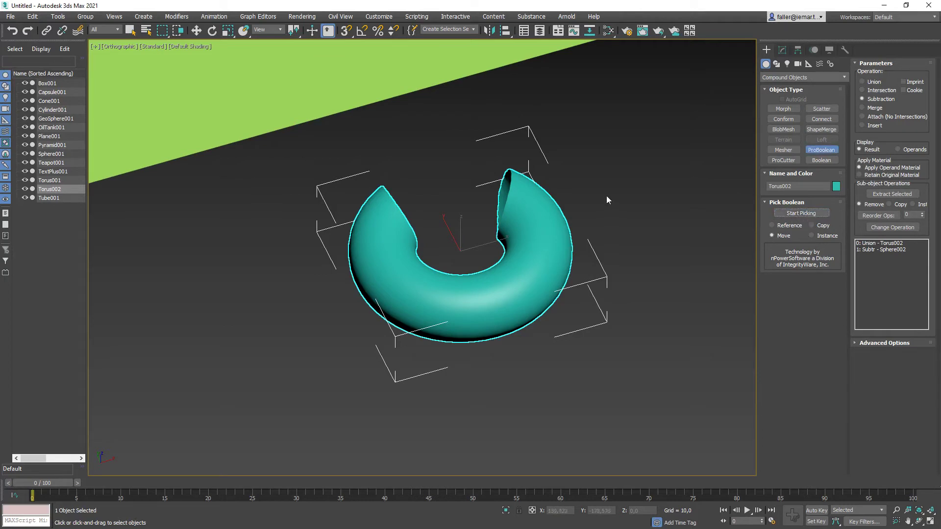
key(w)
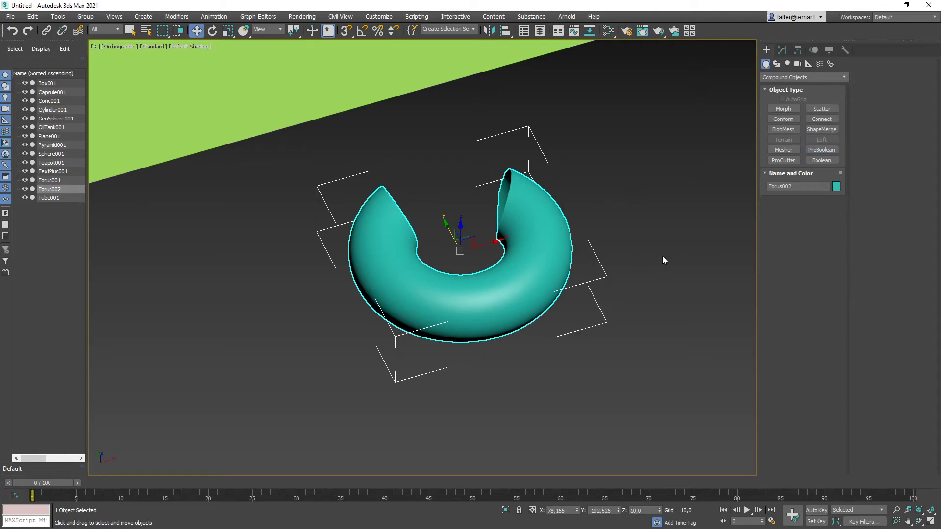
Inspect the cut ends of the subtracted torus and switch object creation back to Standard Primitives
alt+middle_drag(498, 323, 444, 317)
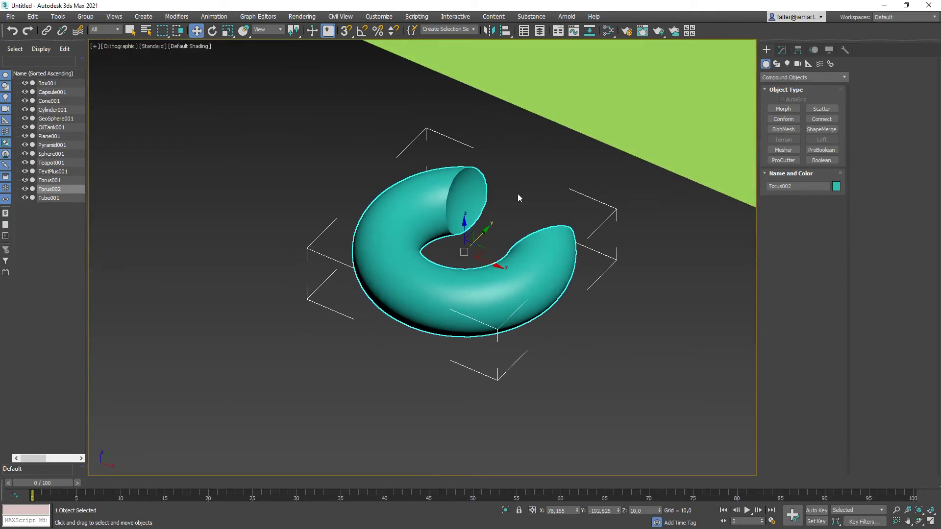
alt+middle_drag(493, 274, 478, 230)
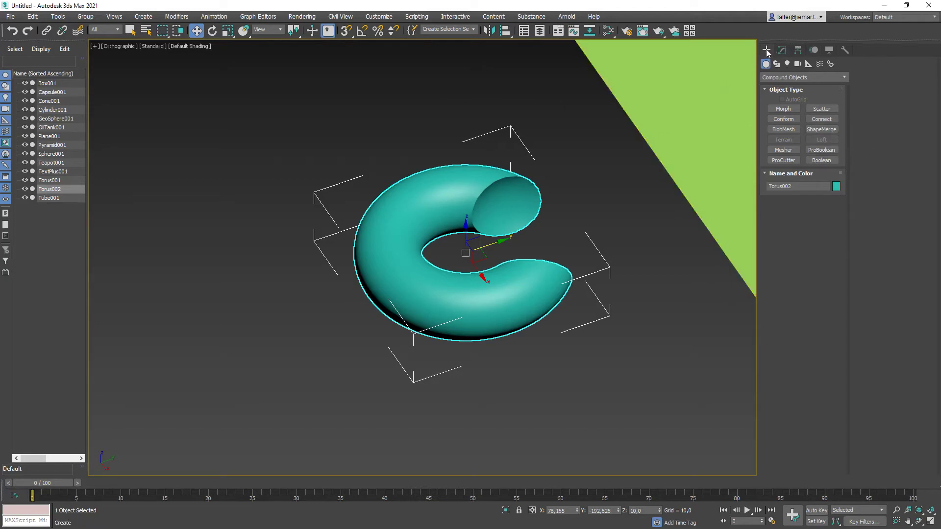
click(779, 78)
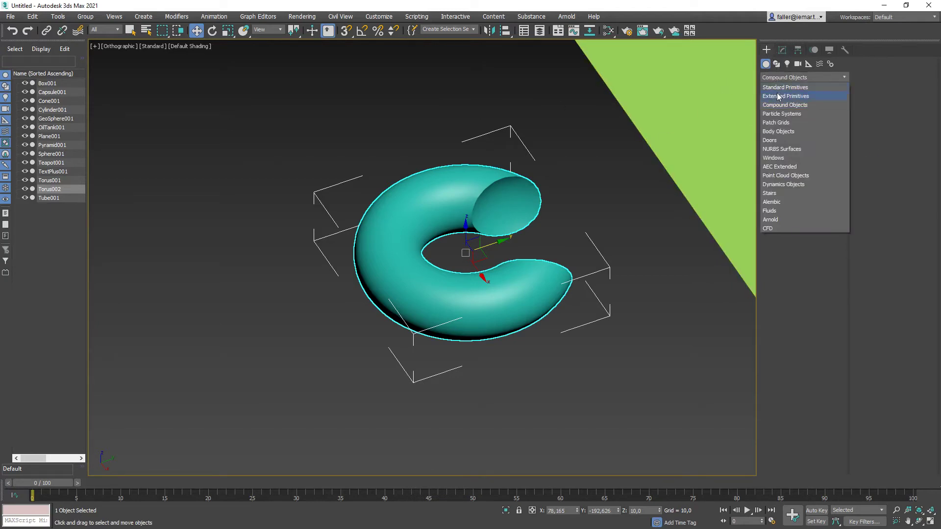
click(780, 88)
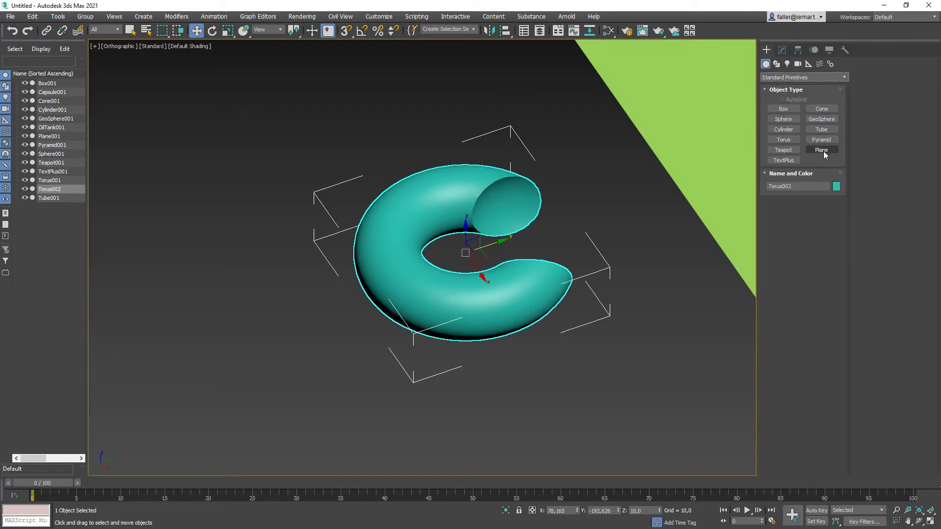
click(822, 129)
drag(281, 278, 323, 277)
click(306, 277)
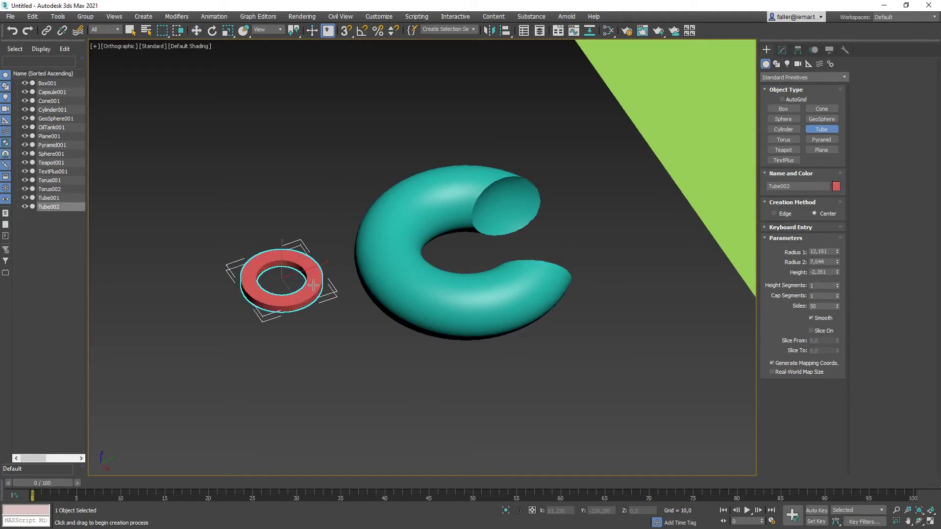
key(ctrl+z)
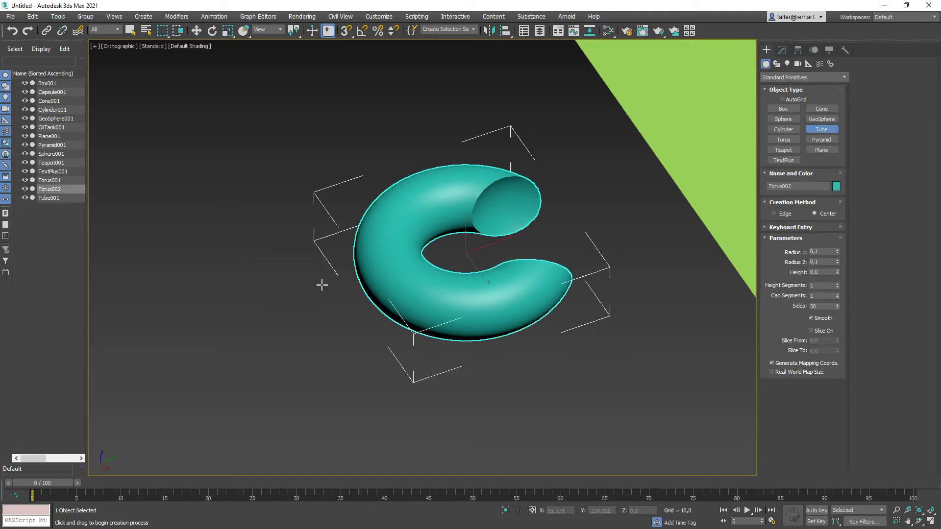
Create a standard cylinder about 12.8 in radius and 35.9 high beside the cut torus
click(784, 140)
click(784, 129)
drag(257, 290, 300, 293)
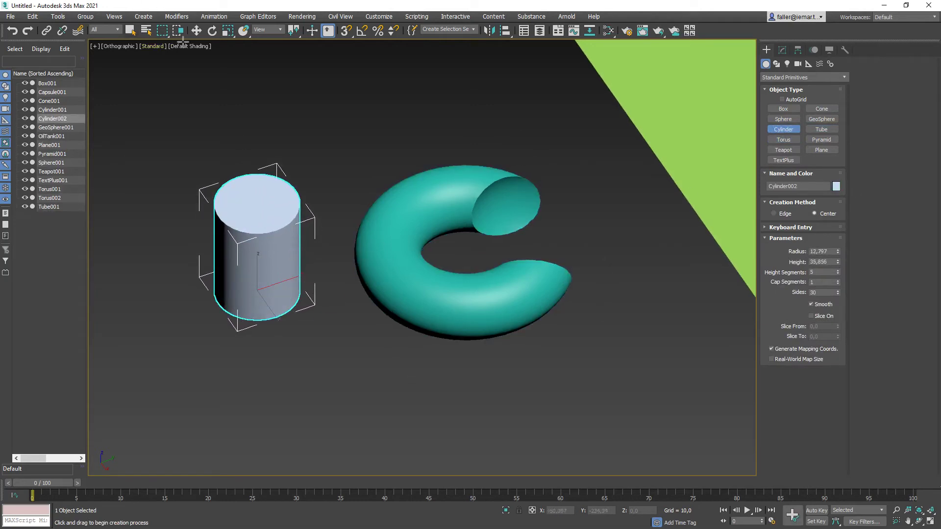
Move the new cylinder into the torus ring so it passes through the tube, at about X 51.4, Y -200.4, Z -11.3
click(196, 30)
drag(257, 267, 395, 291)
mouse_move(511, 325)
alt+middle_down()
mouse_move(549, 316)
mouse_move(509, 324)
alt+middle_up()
drag(397, 298, 413, 270)
alt+middle_drag(412, 270, 436, 299)
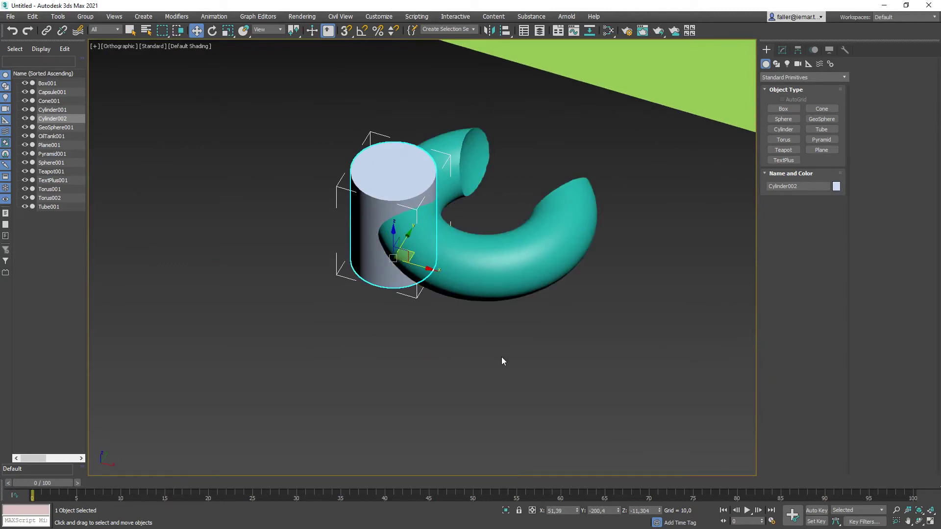
Subtract the cylinder from the cut torus by adding it as another operand of the existing ProBoolean
click(501, 273)
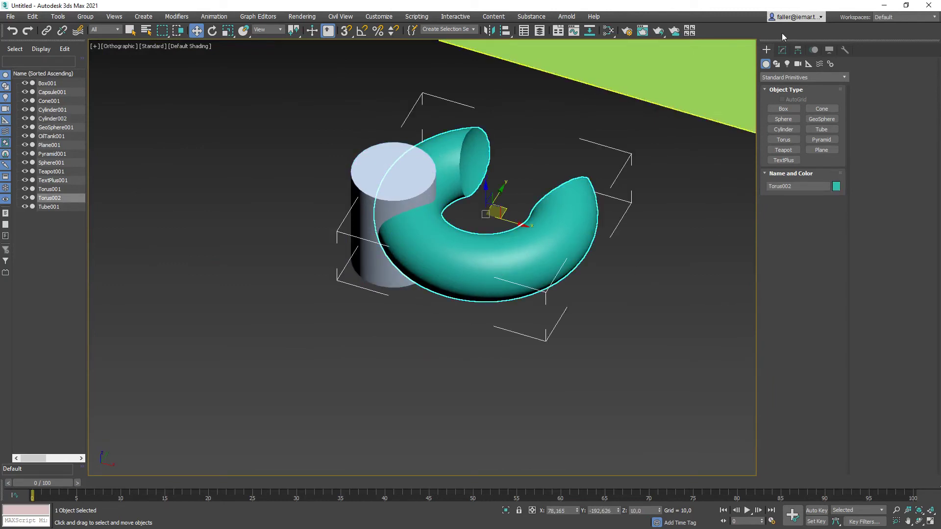
click(782, 51)
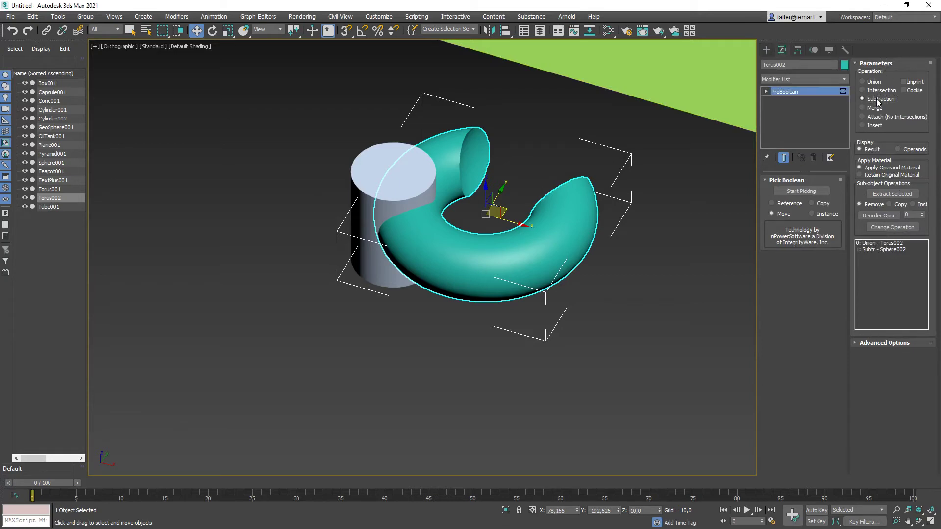
click(801, 191)
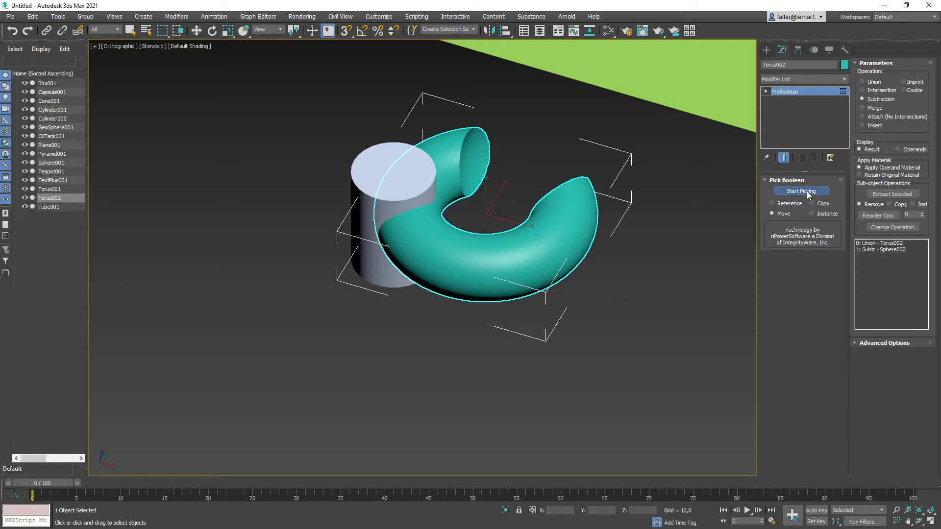
click(366, 173)
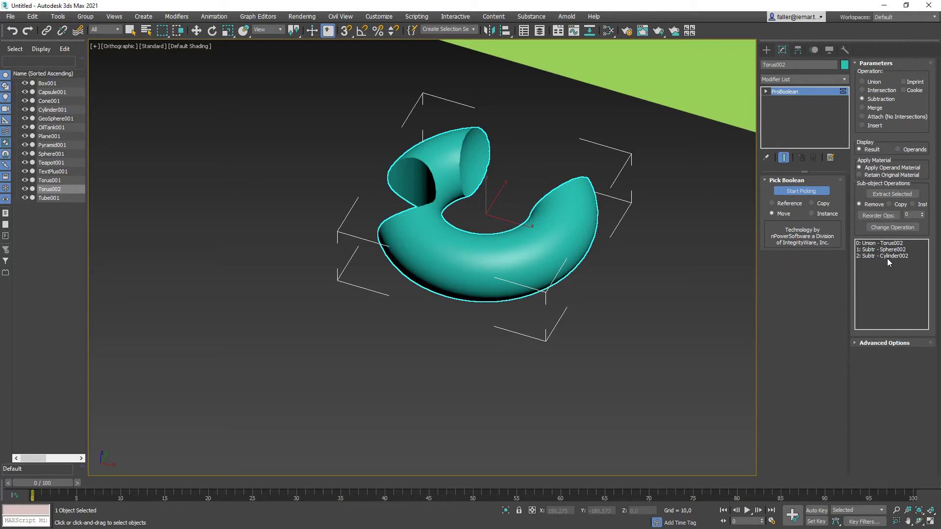
click(818, 191)
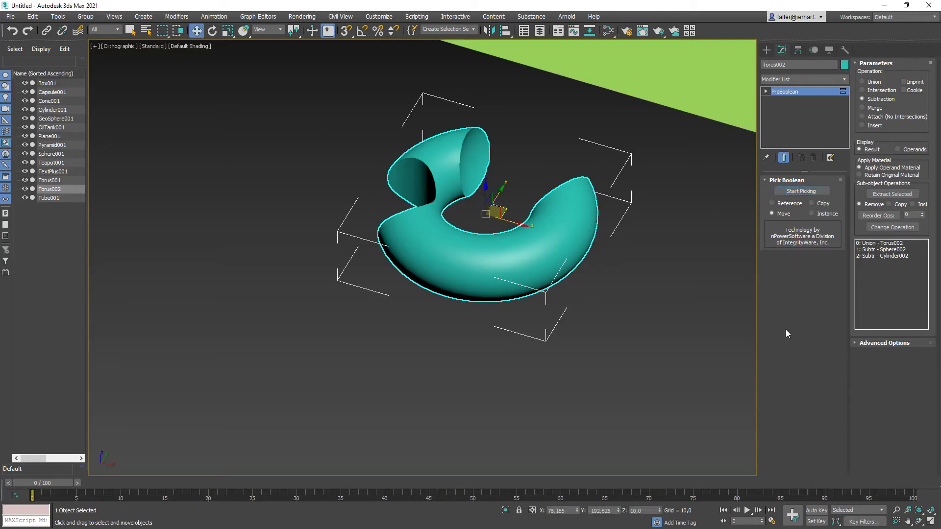
Turn on edged faces display, inspect the mesh around the cylinder cut, and keep the cut torus selected
mouse_move(465, 346)
alt+middle_down()
mouse_move(439, 324)
mouse_move(511, 298)
mouse_move(478, 325)
mouse_move(519, 319)
mouse_move(508, 325)
mouse_move(463, 268)
mouse_move(504, 259)
mouse_move(542, 269)
mouse_move(507, 277)
mouse_move(412, 243)
mouse_move(455, 268)
mouse_move(339, 331)
alt+middle_up()
scroll(505, 260, up, 6)
key(F4)
scroll(454, 269, down, 2)
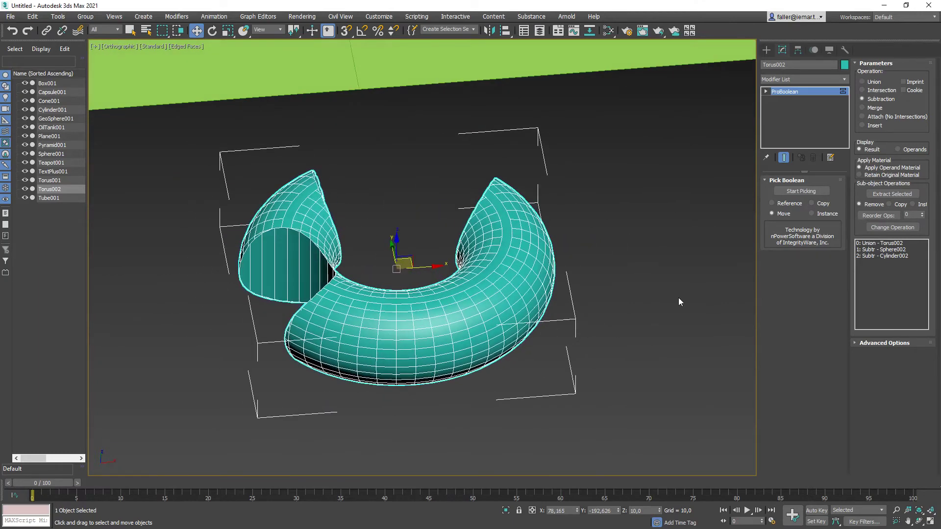
mouse_move(649, 311)
alt+middle_down()
mouse_move(620, 320)
mouse_move(636, 304)
alt+middle_up()
click(636, 304)
click(497, 280)
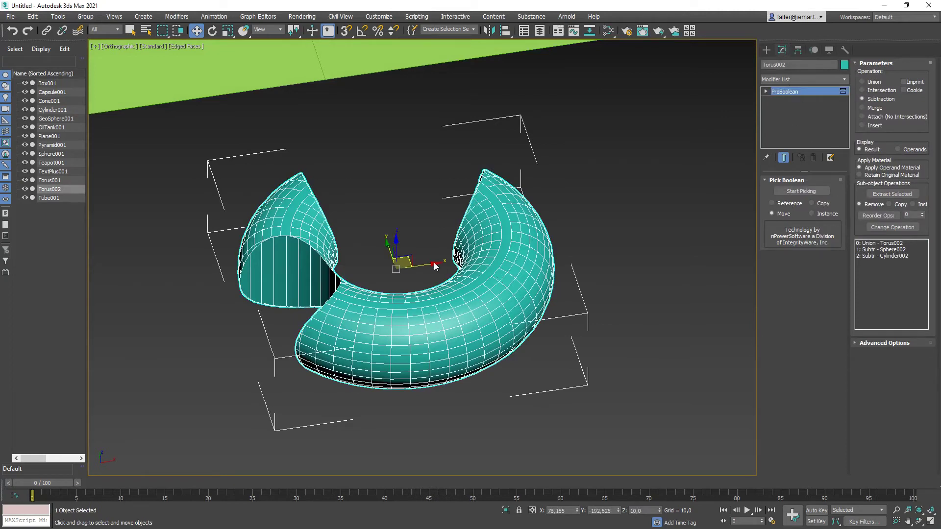
Set the subtracted cylinder operand's radius to 10.494 and shift the whole cut torus to about X 77.7, Y -189.8
click(887, 255)
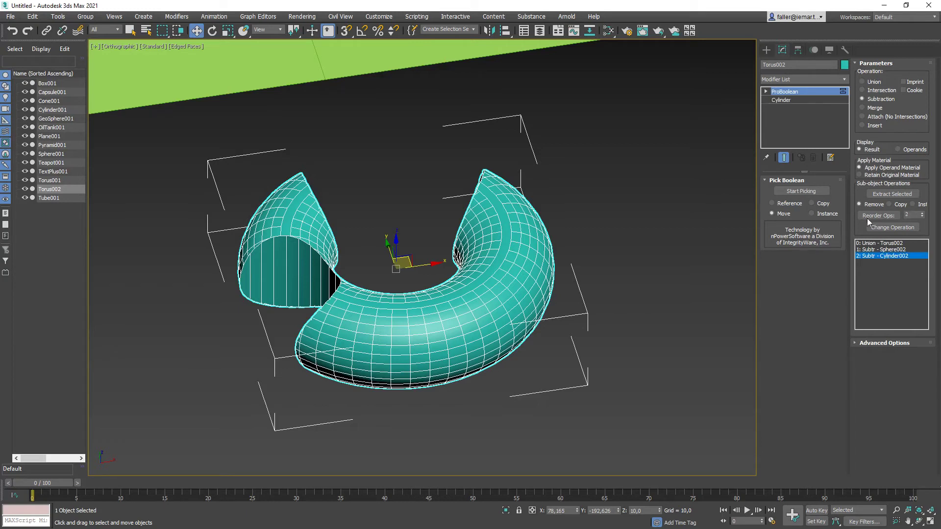
click(766, 92)
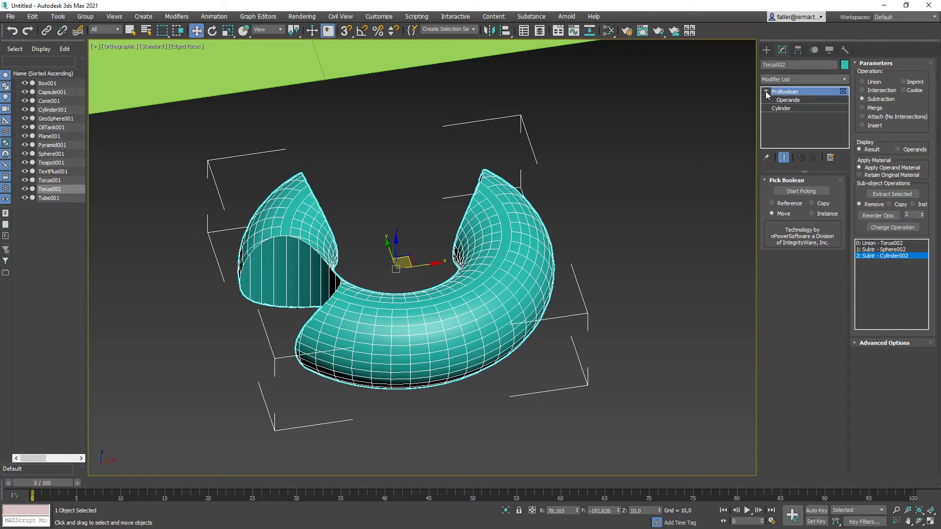
click(784, 108)
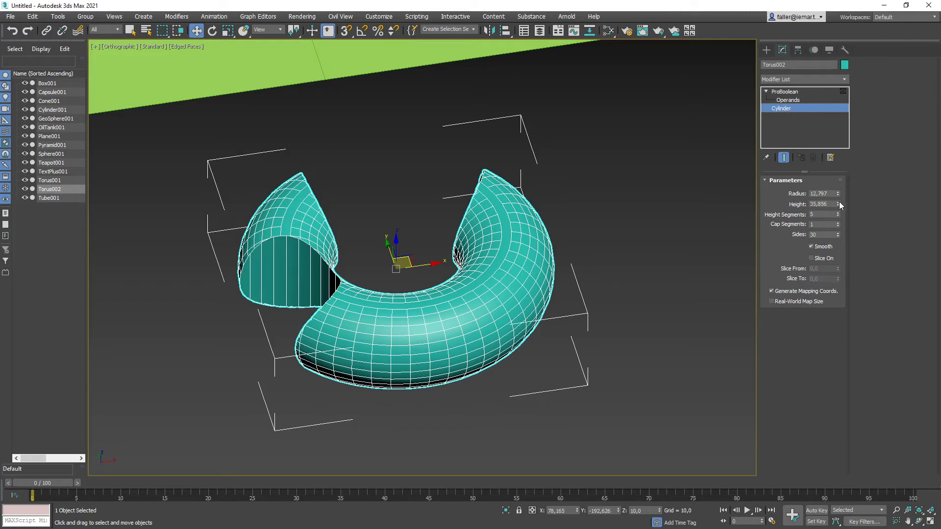
mouse_move(839, 193)
mouse_down()
mouse_move(839, 221)
mouse_move(838, 200)
mouse_up()
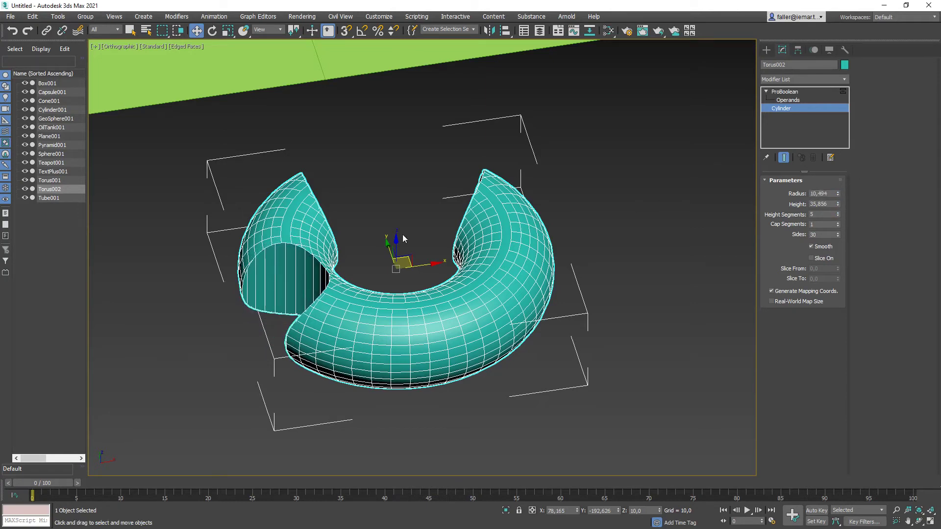
drag(406, 253, 401, 245)
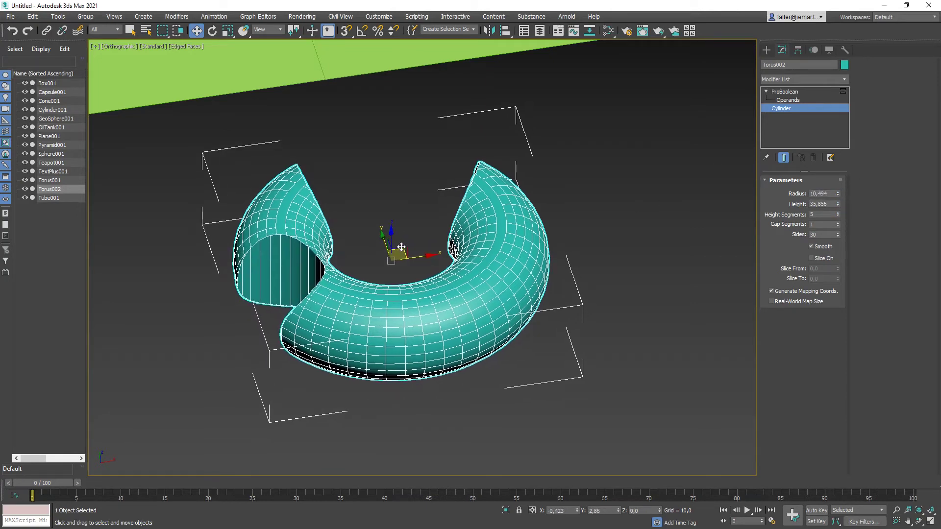
Move the subtracted cylinder operand inside the ProBoolean to about X 50.6, Y -196.2
click(794, 100)
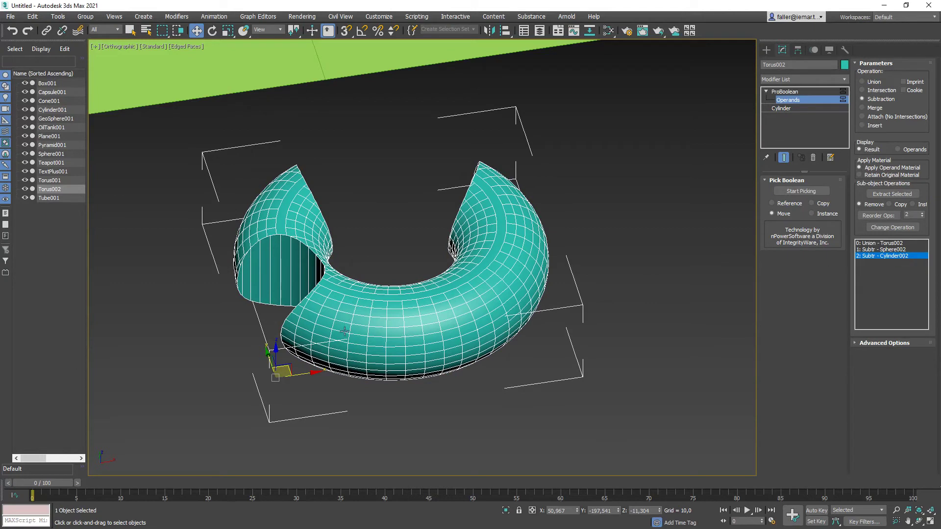
mouse_move(285, 368)
mouse_down()
mouse_move(263, 399)
mouse_move(257, 374)
mouse_move(261, 395)
mouse_move(283, 368)
mouse_up()
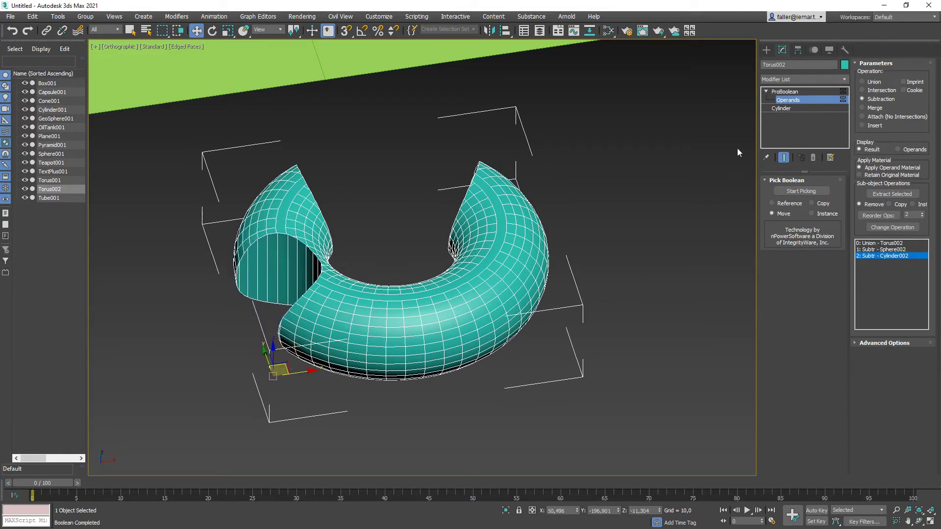
click(781, 108)
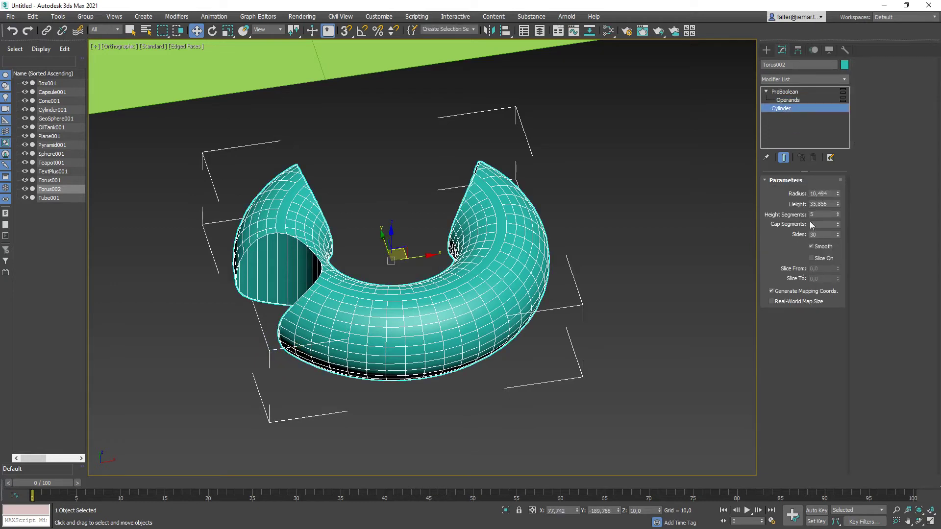
click(789, 100)
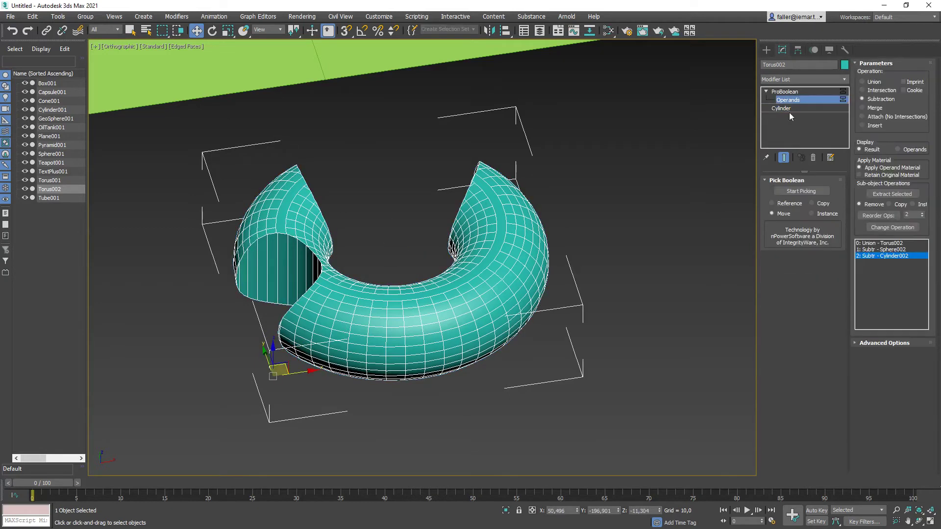
click(896, 255)
mouse_move(284, 367)
mouse_down()
mouse_move(278, 359)
mouse_move(284, 365)
mouse_up()
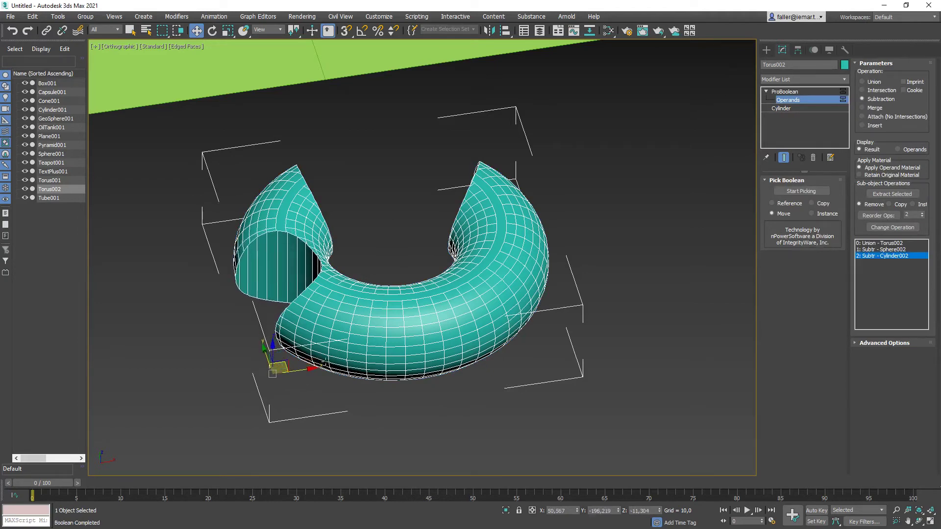
Move the subtracted sphere operand to about X 81.1, Y -156.3 and enlarge its radius to about 23.8
click(895, 251)
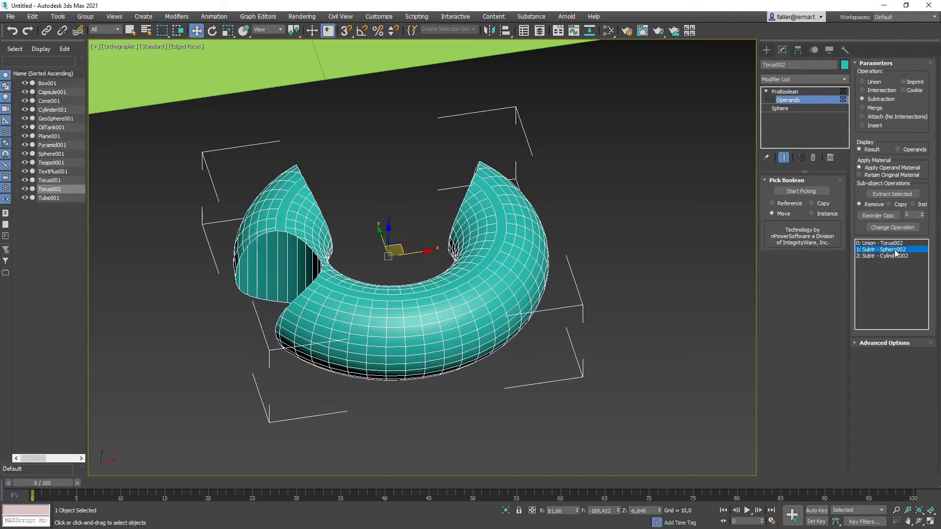
drag(395, 247, 381, 209)
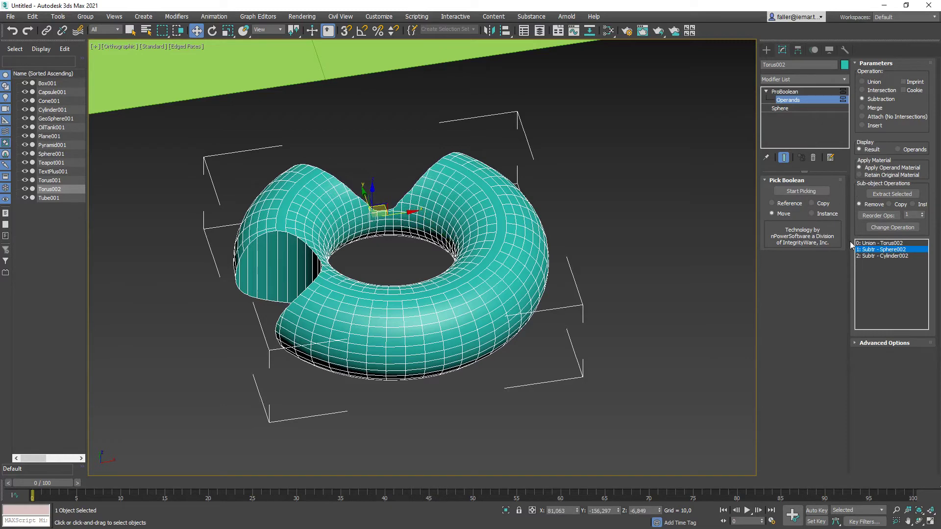
click(781, 108)
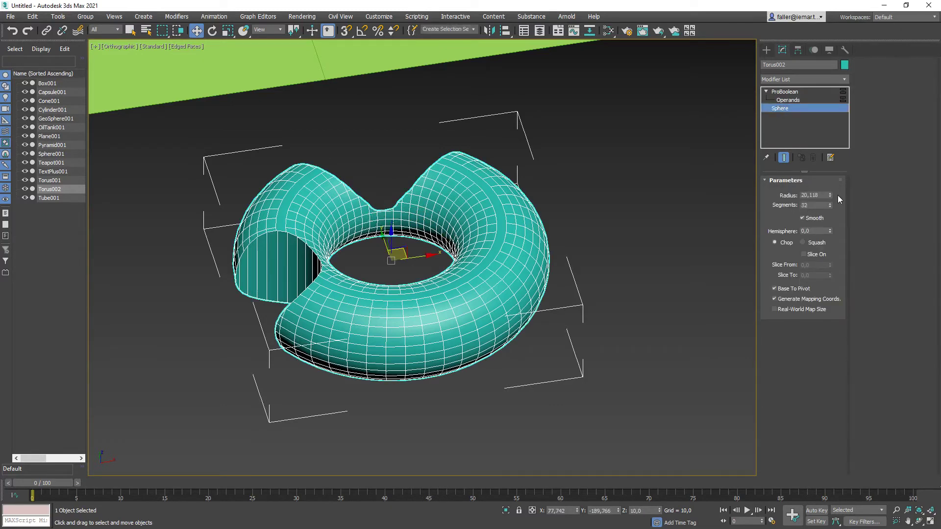
drag(829, 192, 830, 192)
click(783, 91)
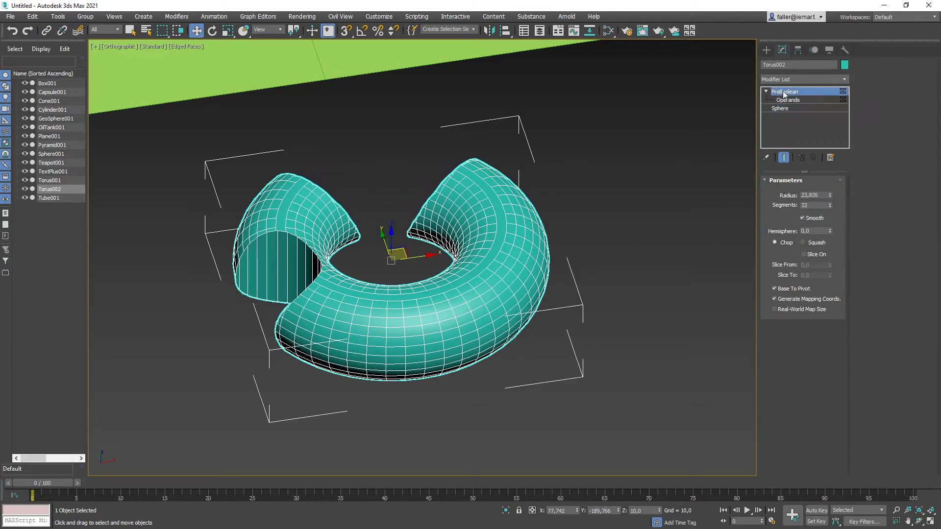
Clear the selection and examine the sphere and cylinder cuts in the torus from several angles
click(653, 404)
alt+middle_drag(548, 406, 533, 356)
click(588, 241)
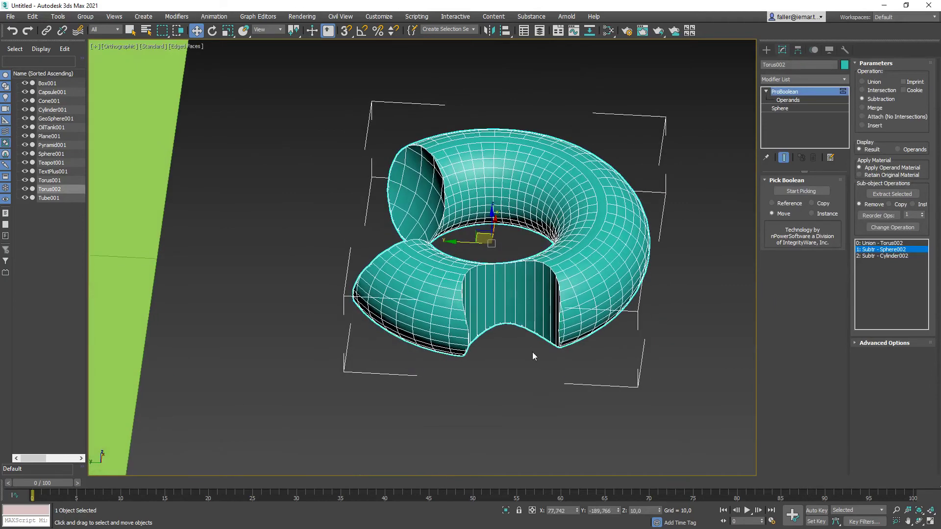
click(592, 396)
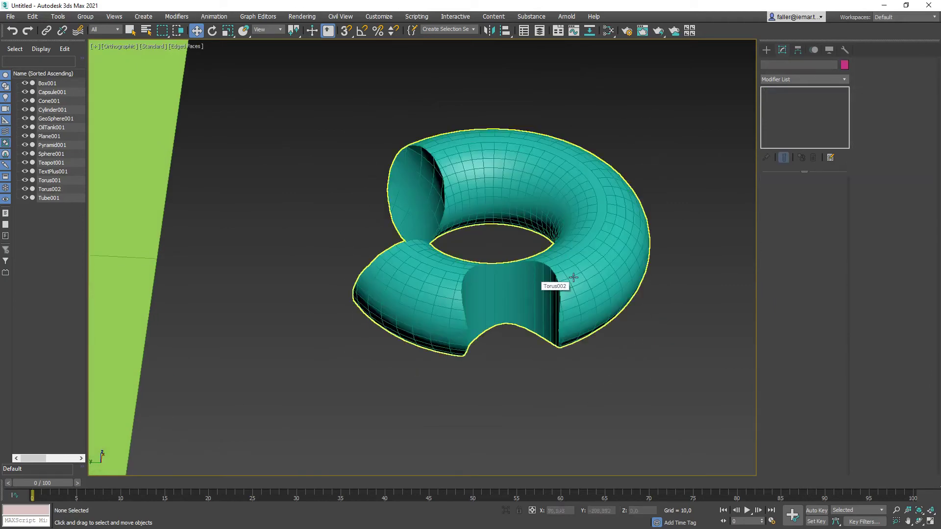
alt+middle_drag(550, 346, 571, 348)
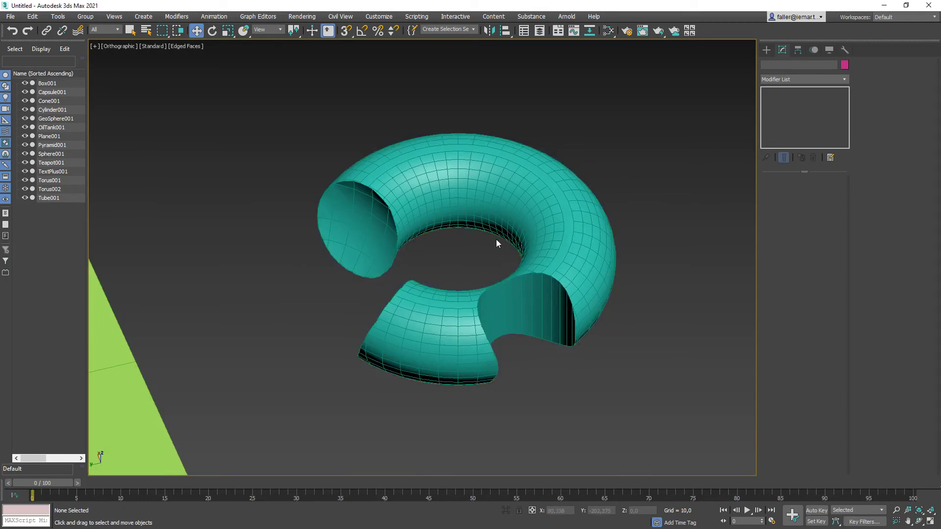
Rotate the cut torus, move it onto the green plane in front of the pyramid at about X -160.6, Y -31.4, and deselect it
click(555, 227)
scroll(558, 228, down, 8)
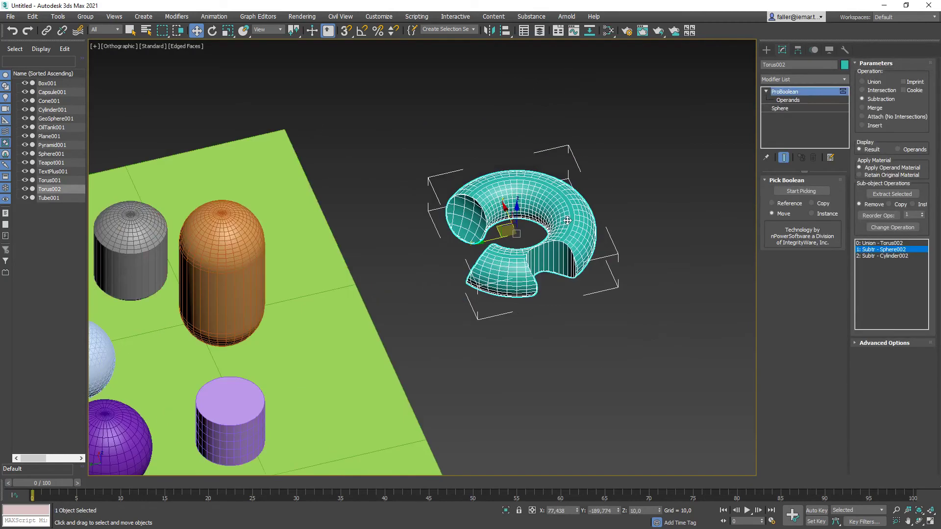
click(212, 31)
drag(550, 255, 634, 219)
key(w)
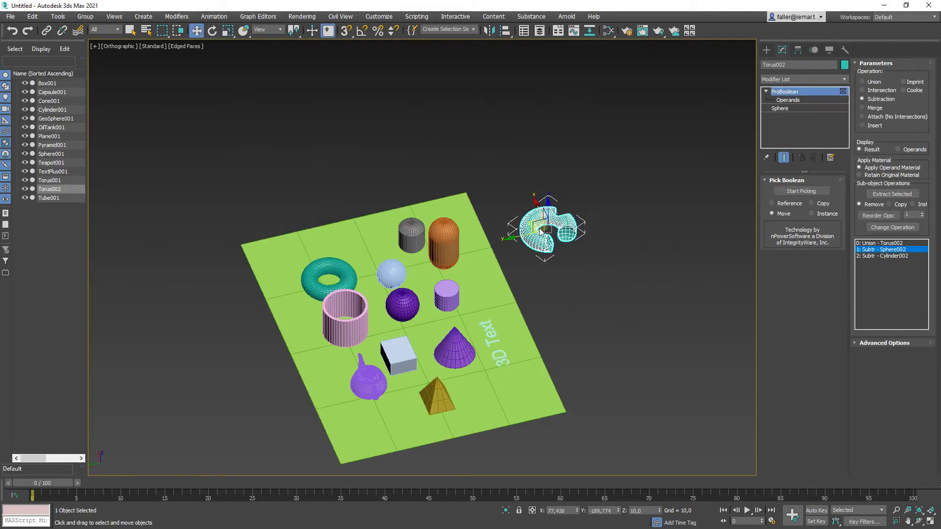
drag(532, 225, 469, 389)
alt+middle_drag(624, 389, 590, 366)
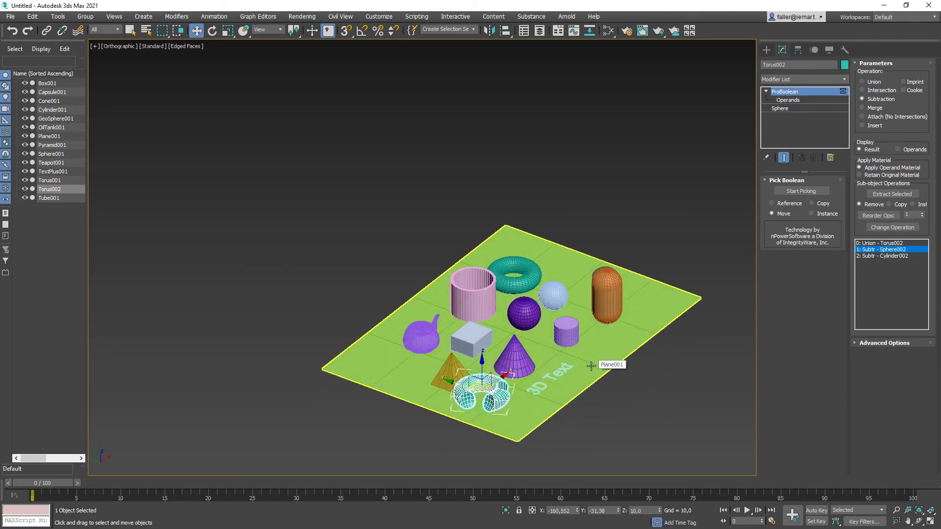
click(682, 213)
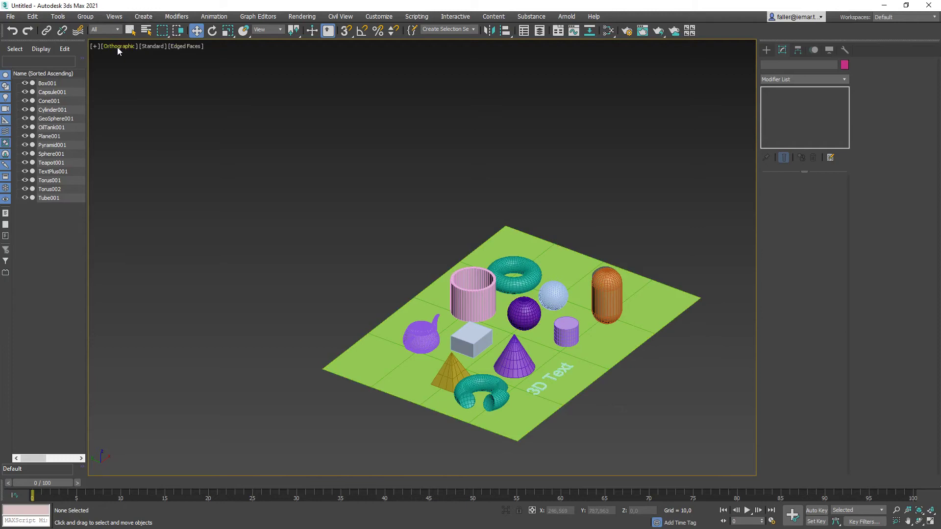
Switch the viewport to Perspective, frame the whole scene from above, and select the purple sphere
key(p)
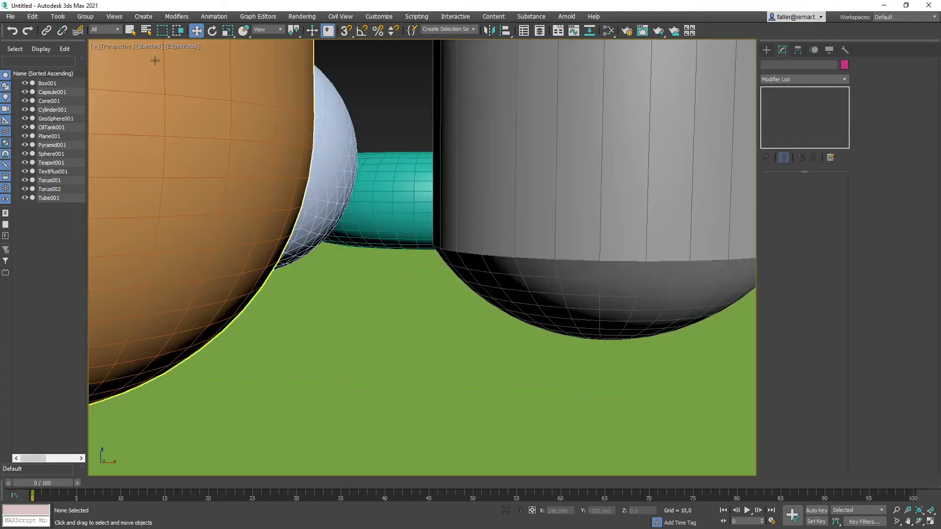
scroll(474, 200, down, 6)
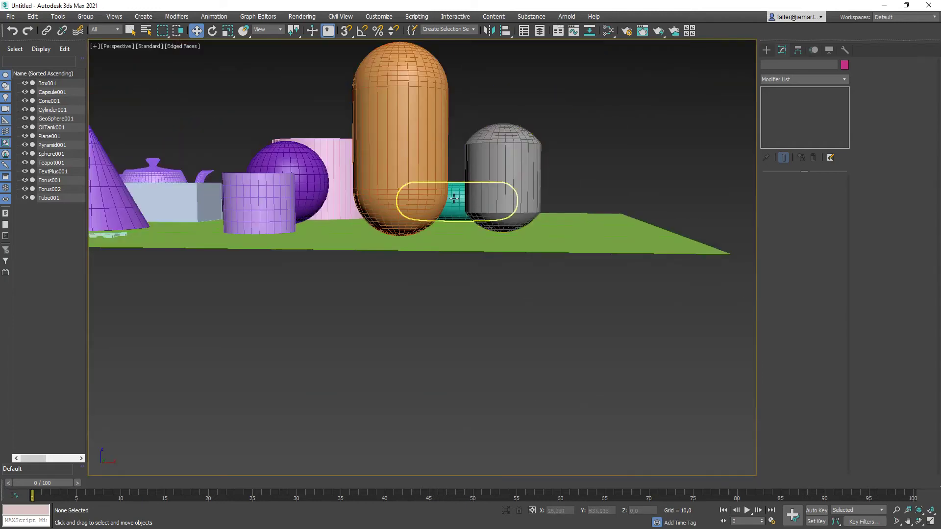
alt+middle_drag(456, 201, 448, 276)
click(378, 312)
scroll(410, 293, down, 4)
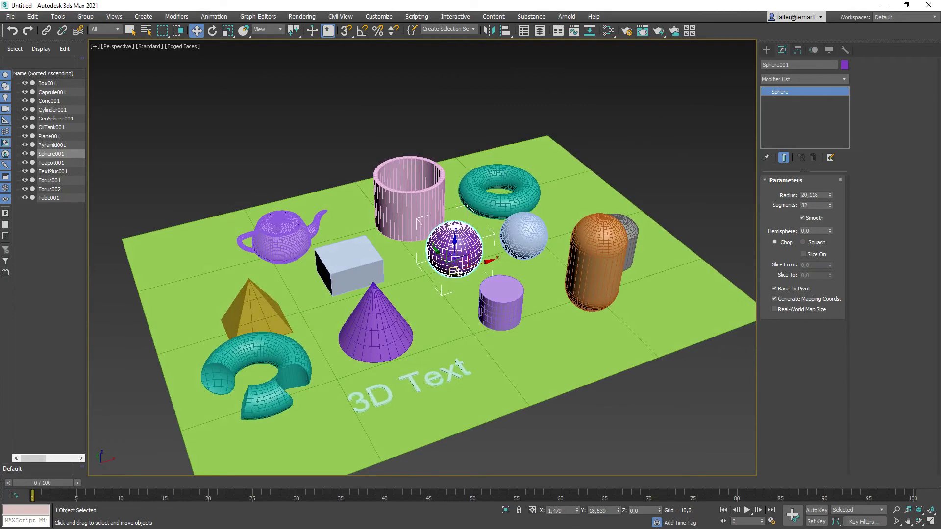
Clear the selection of the purple sphere with the scene framed closer in the Perspective view
scroll(457, 271, up, 2)
middle_drag(456, 272, 454, 234)
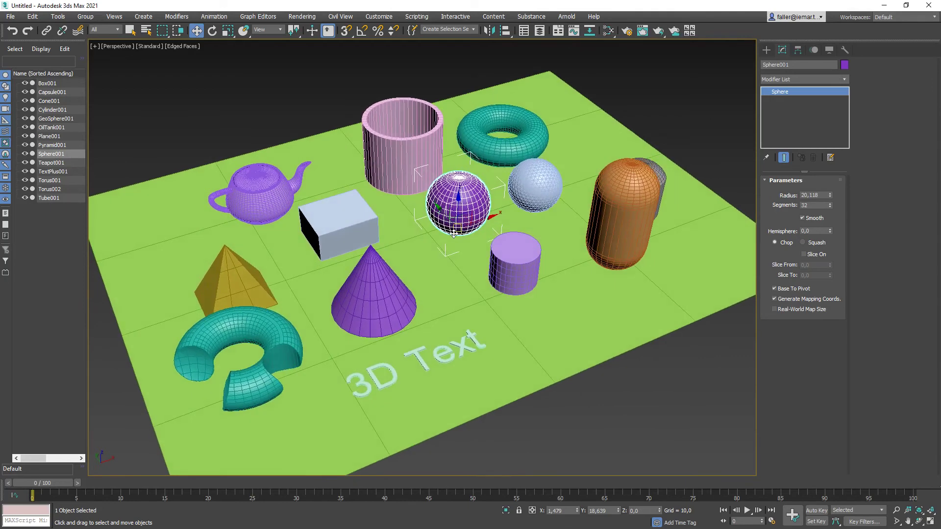
right_click(204, 101)
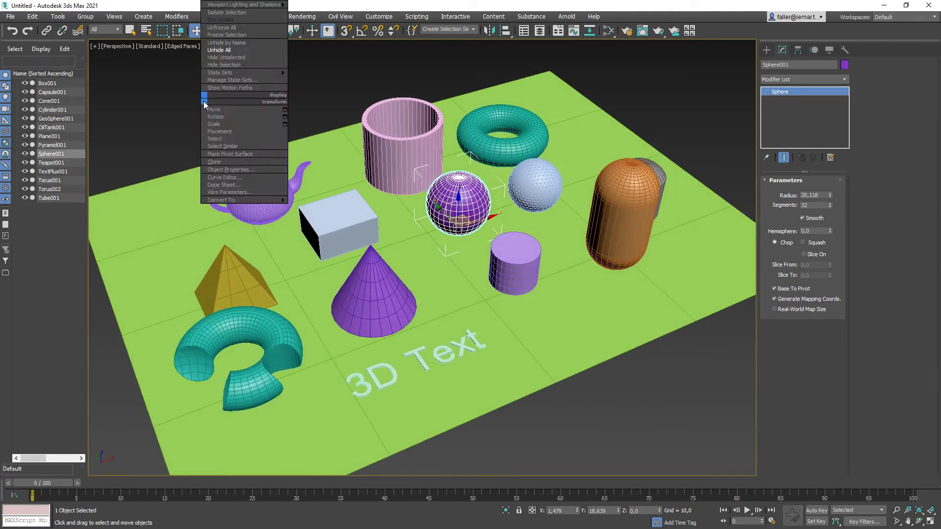
click(169, 96)
click(251, 116)
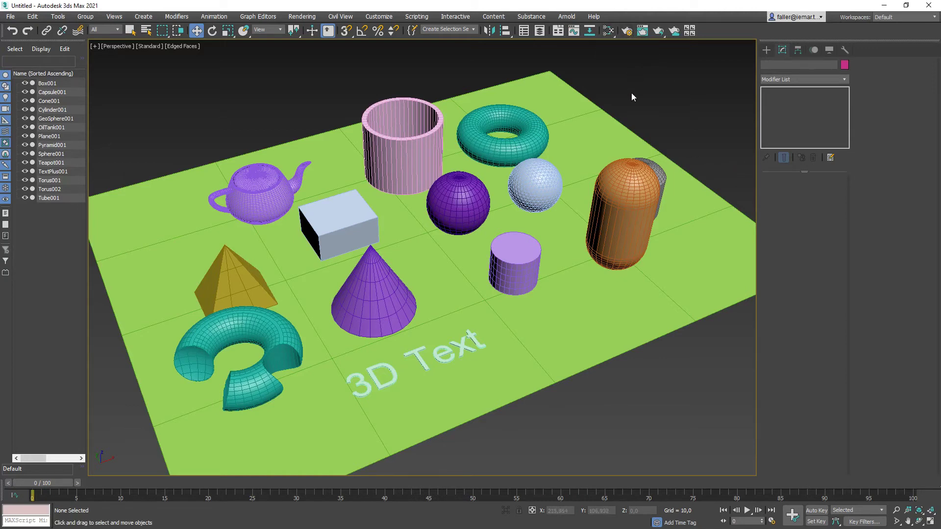
Open the render setup and set the output size to 1200 wide by 900 high
click(626, 32)
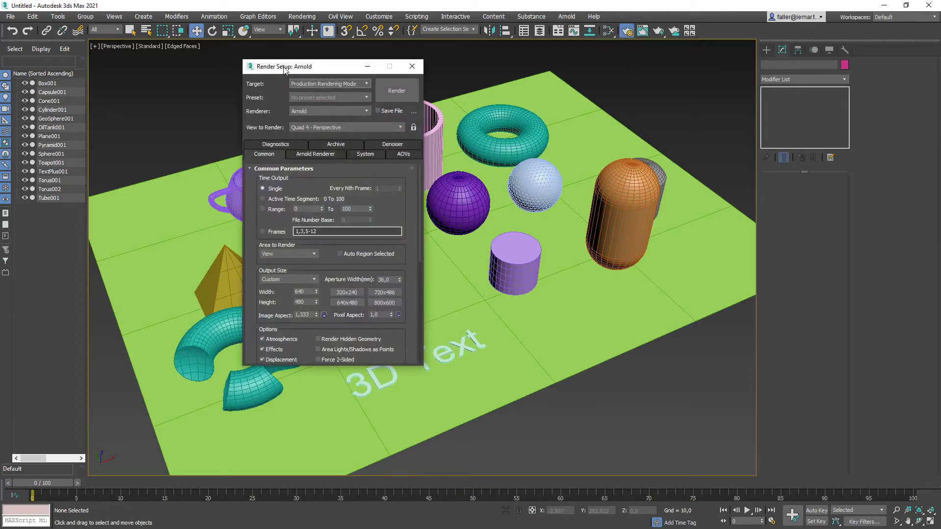
drag(285, 68, 505, 58)
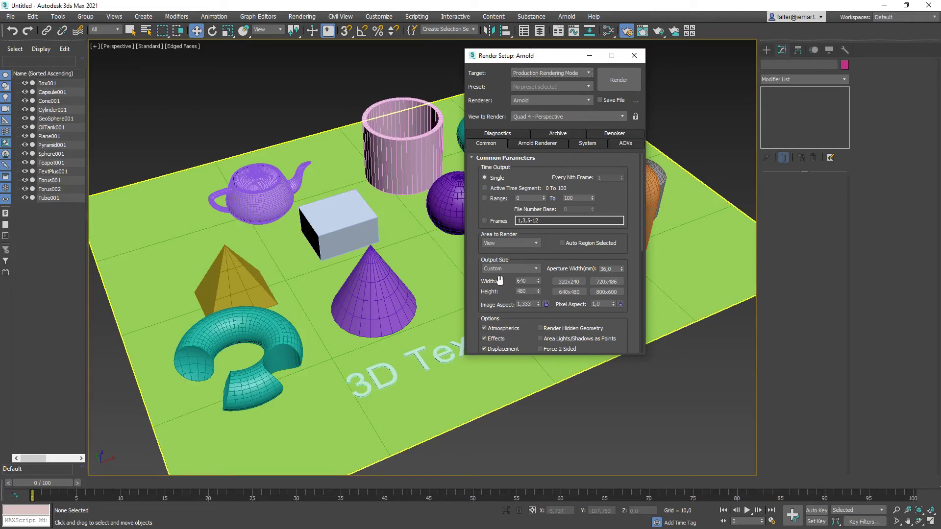
double_click(528, 281)
text(1200)
double_click(531, 292)
text(900)
key(Return)
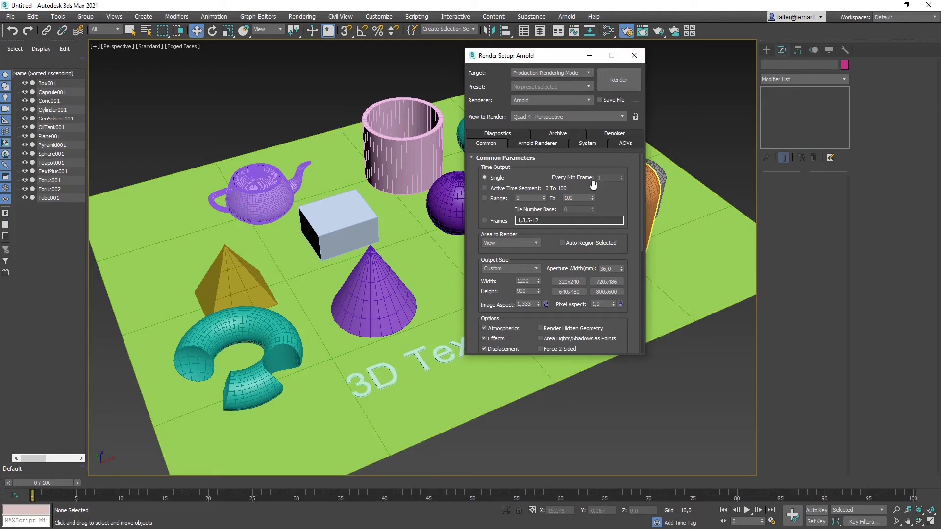
Render the Perspective view with Arnold in Production Rendering Mode, examine the image, and close the render windows
click(527, 144)
click(489, 146)
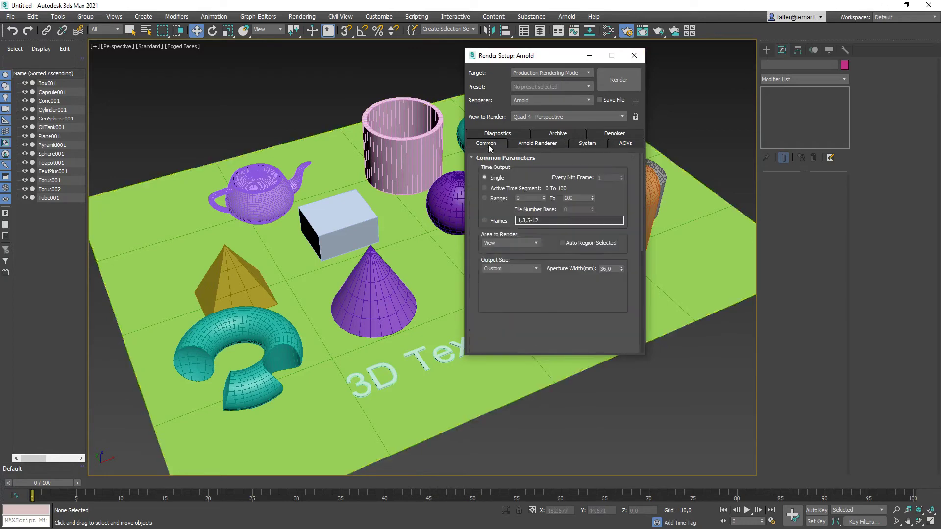
click(618, 78)
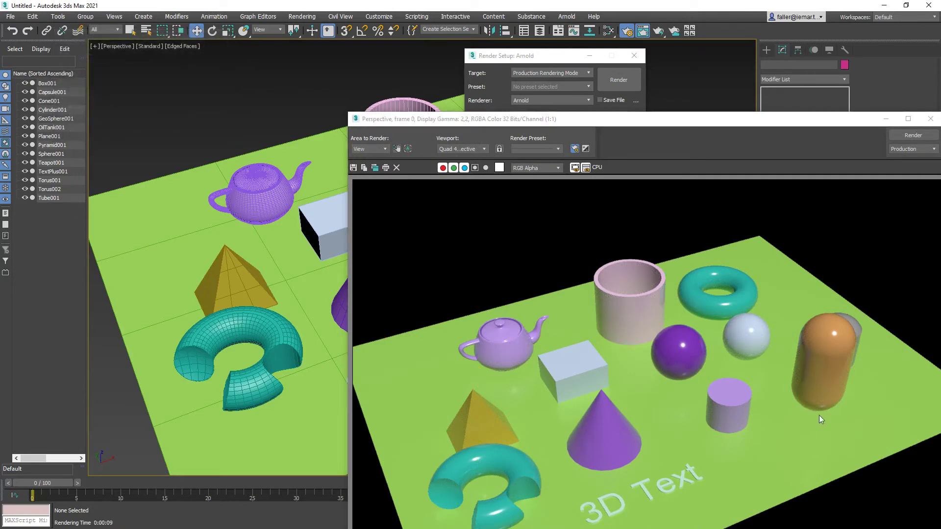
drag(781, 120, 603, 39)
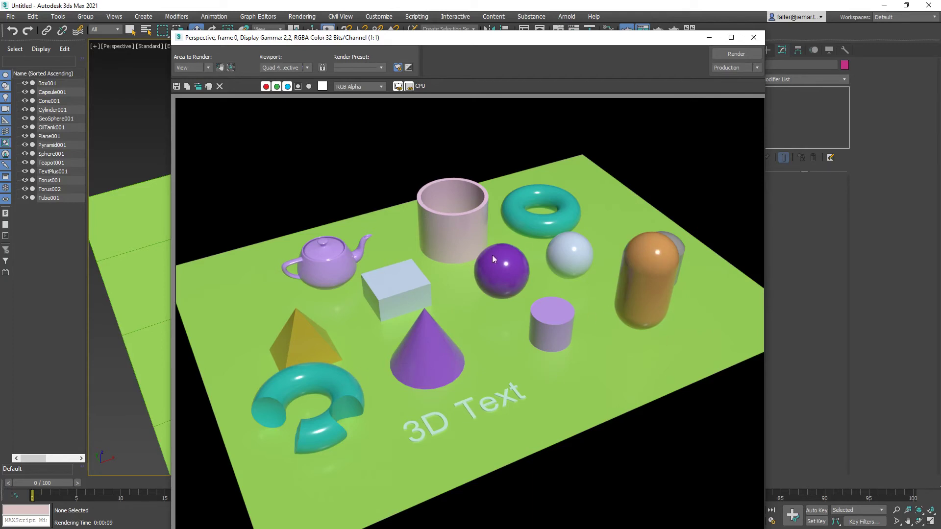
drag(452, 41, 629, 41)
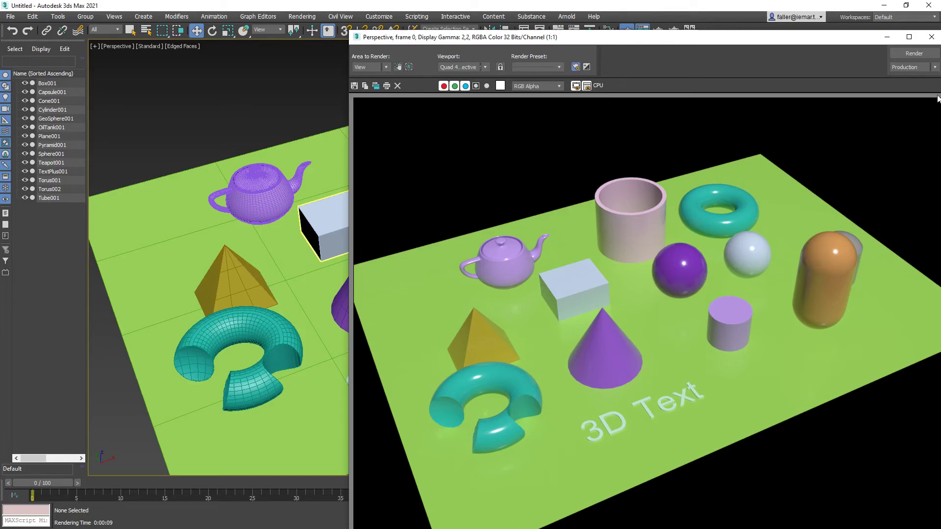
click(931, 37)
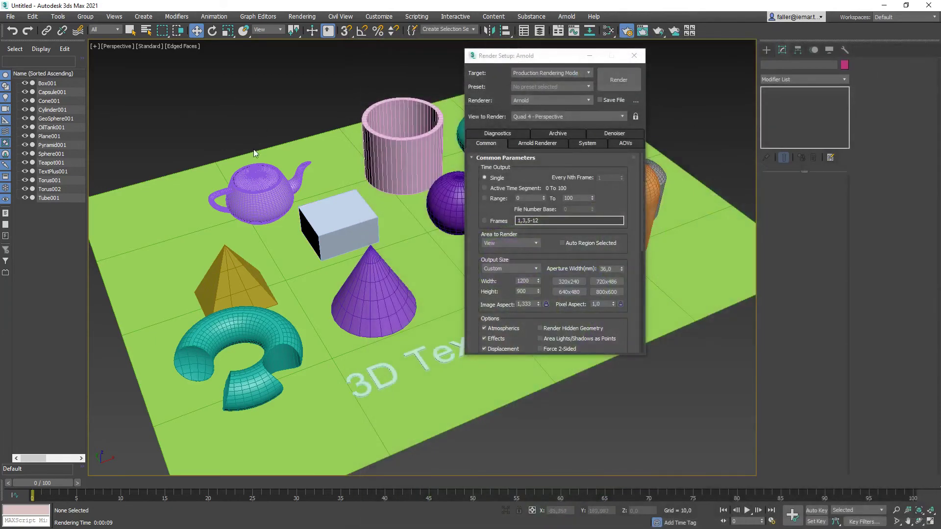
click(634, 56)
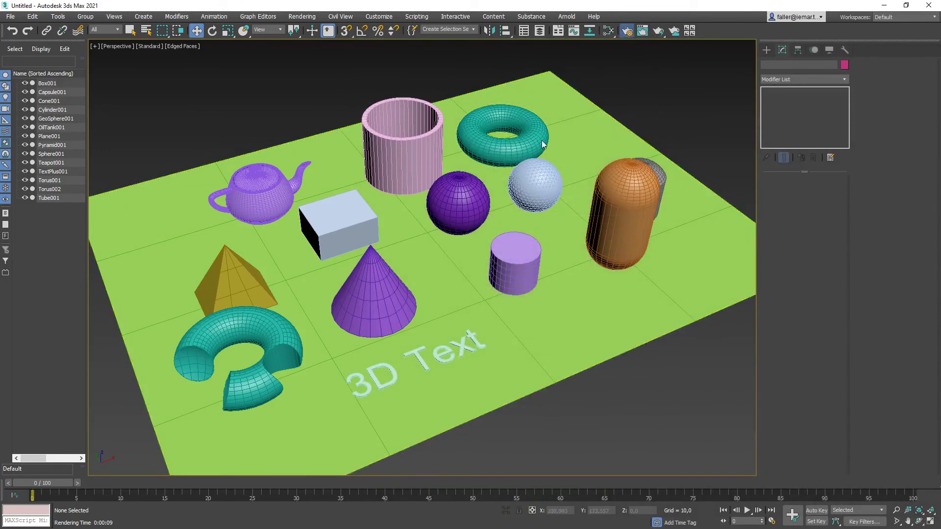
key(F10)
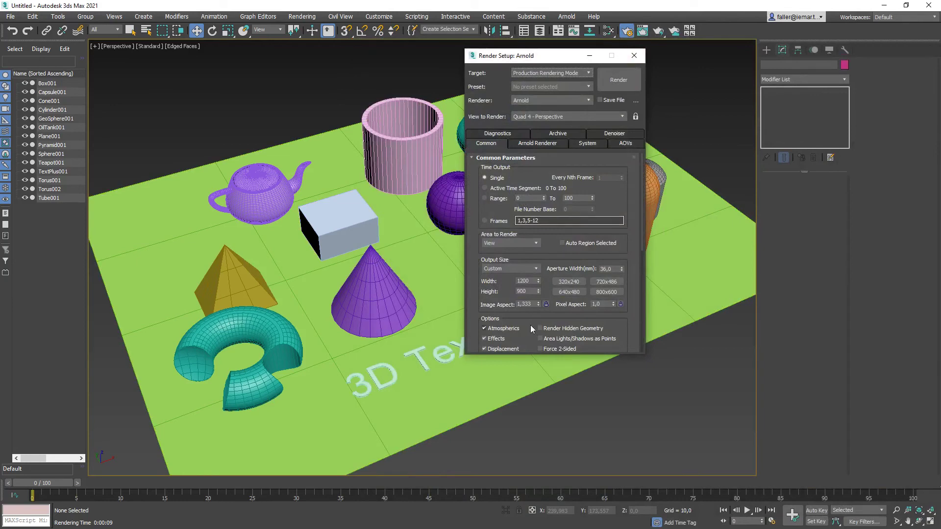
click(633, 55)
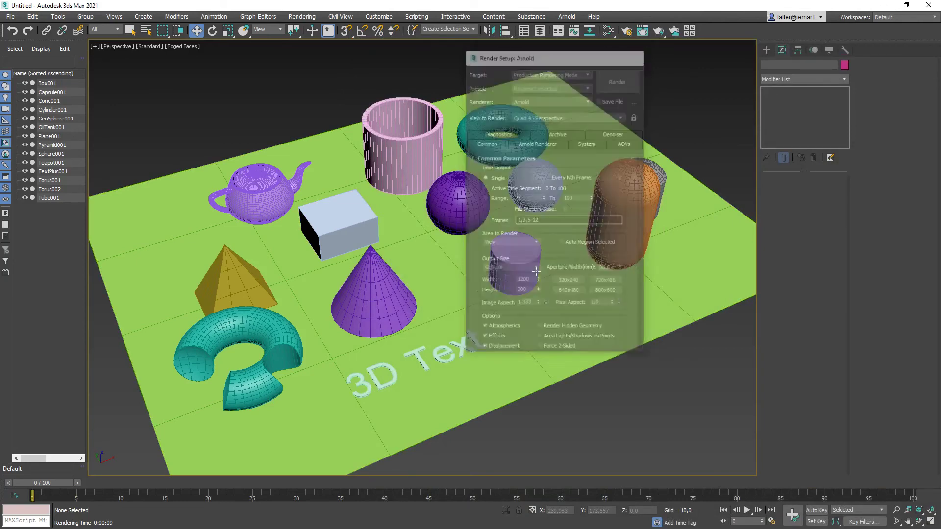
Turn the scene to face the oil tank and torus, and look at the A360 Cloud Rendering settings
alt+middle_drag(536, 272, 470, 267)
middle_drag(422, 207, 430, 232)
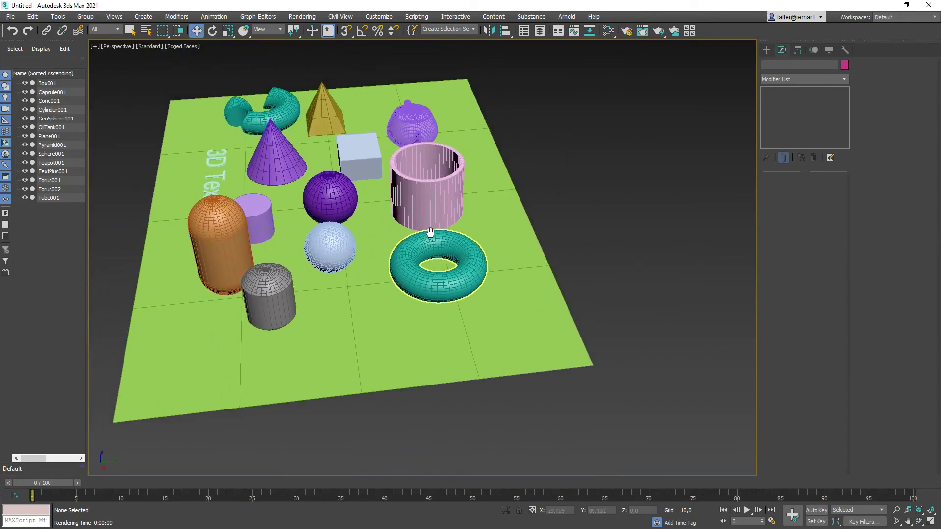
alt+middle_drag(379, 185, 375, 184)
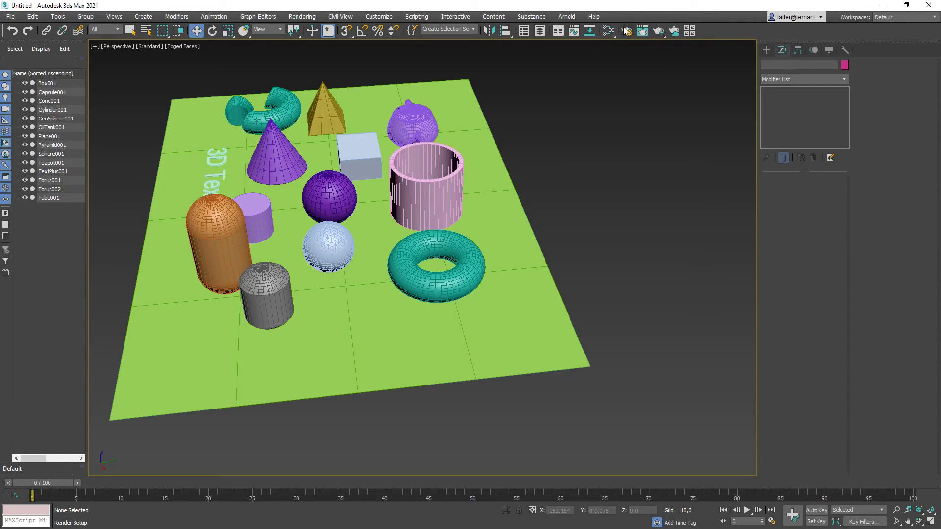
click(675, 33)
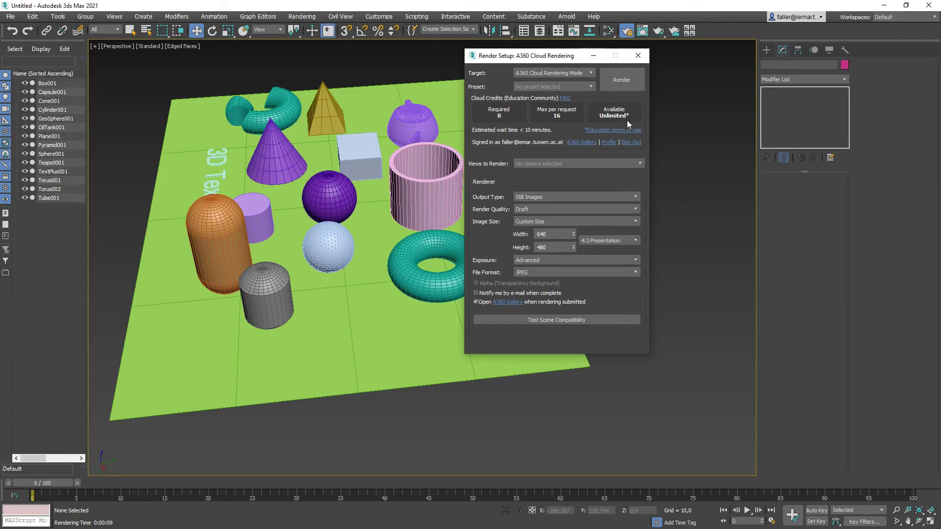
click(622, 76)
click(639, 56)
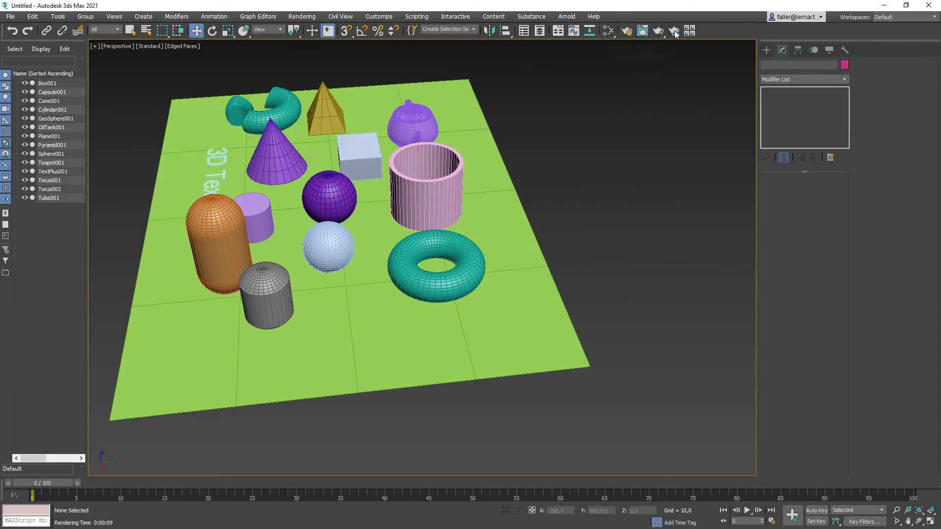
Set the render target back to Production Rendering Mode and close the render setup
click(627, 32)
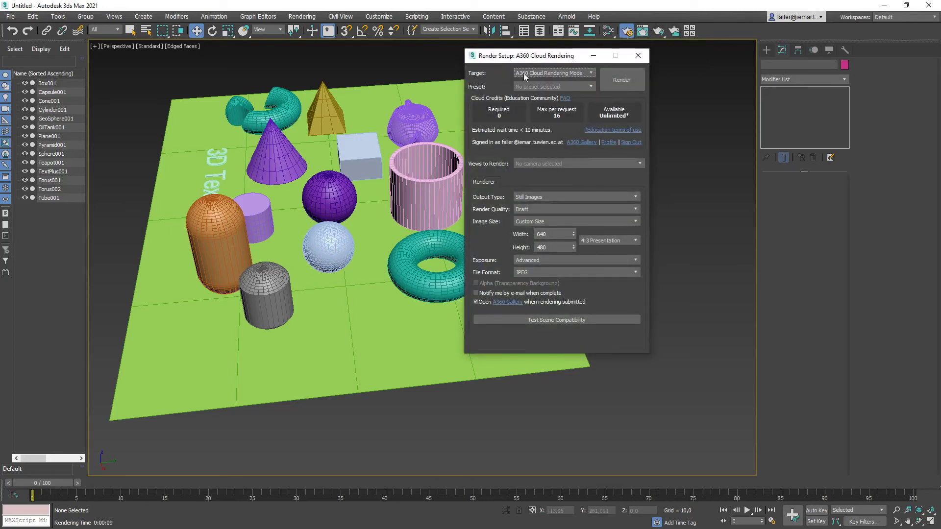
click(592, 74)
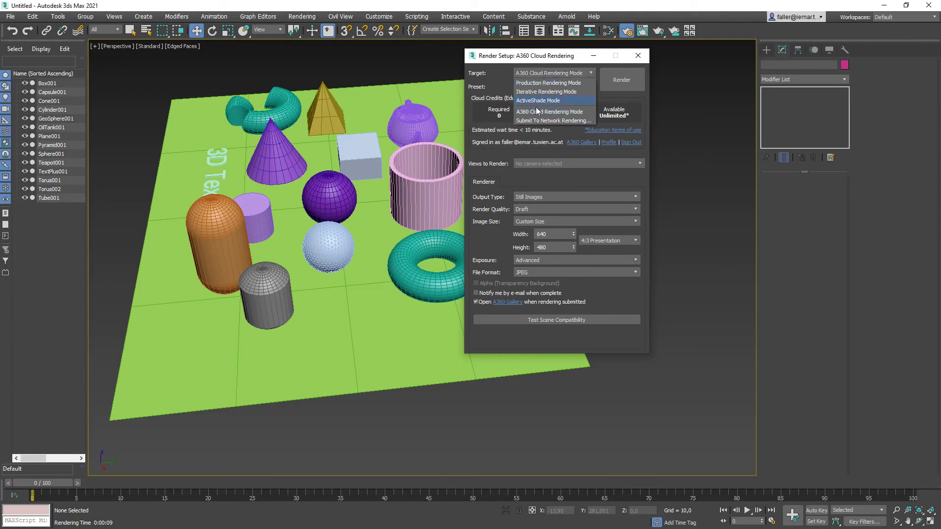
click(532, 83)
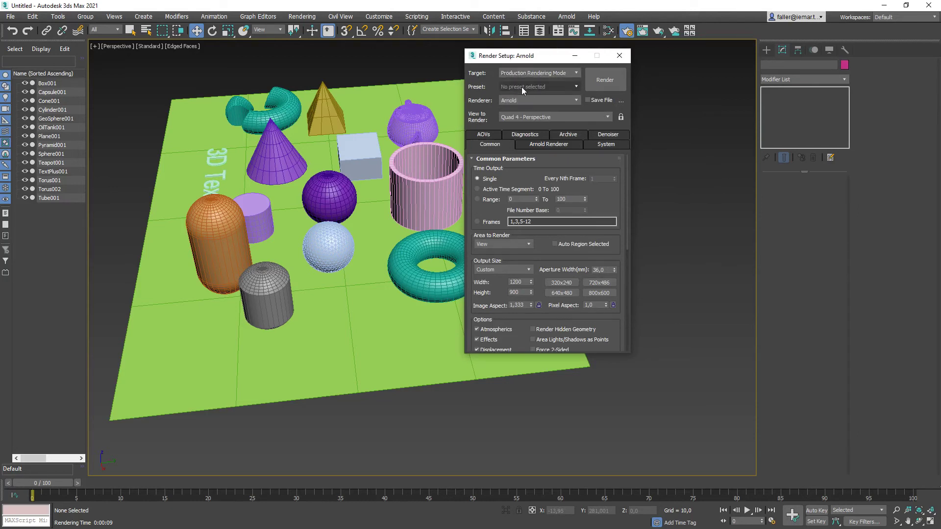
click(522, 73)
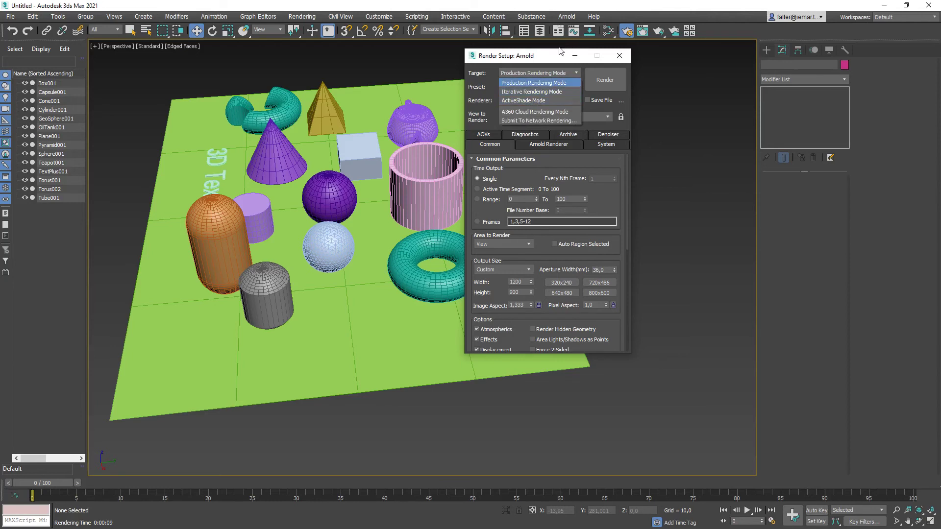
click(544, 55)
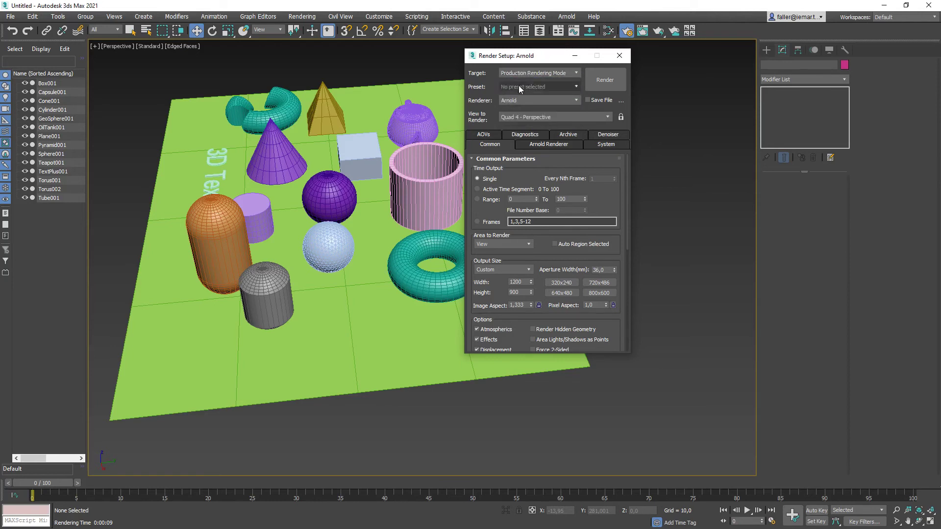
click(620, 57)
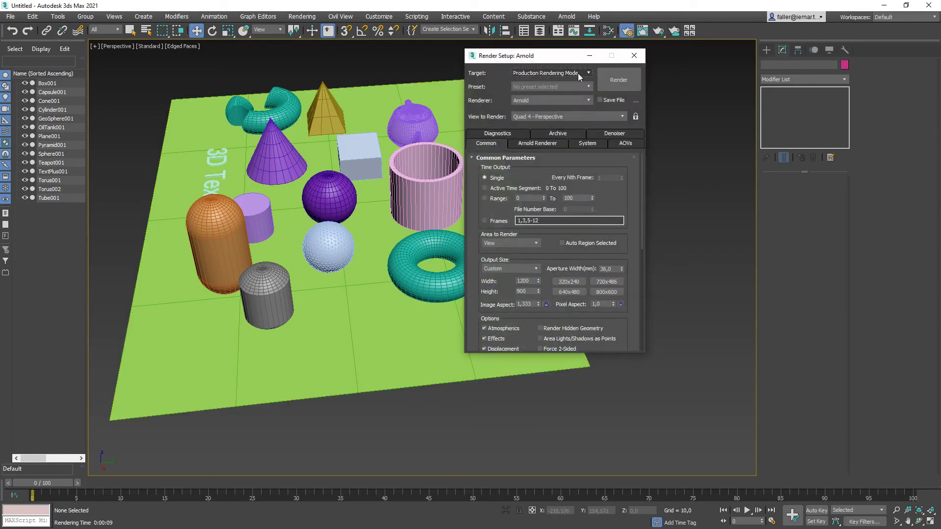
click(634, 55)
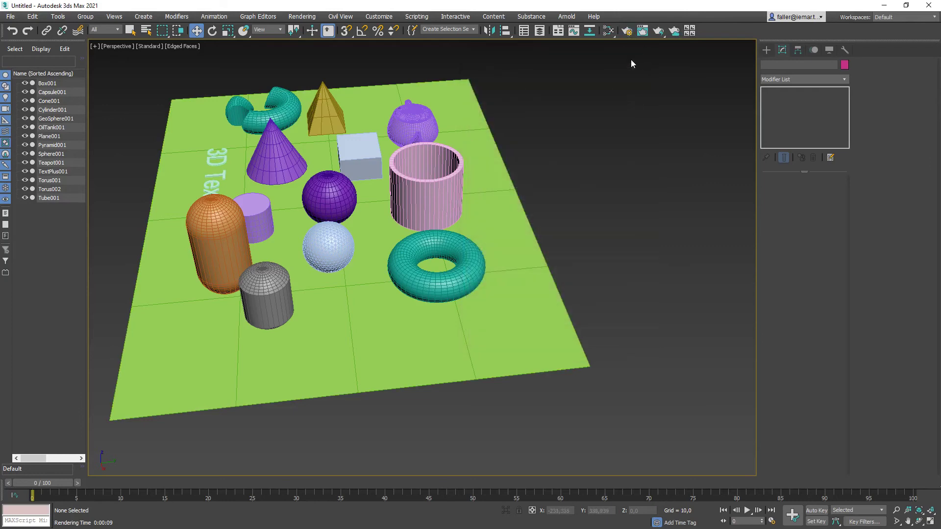
Render the Perspective view from the current angle and close the rendered image
click(659, 31)
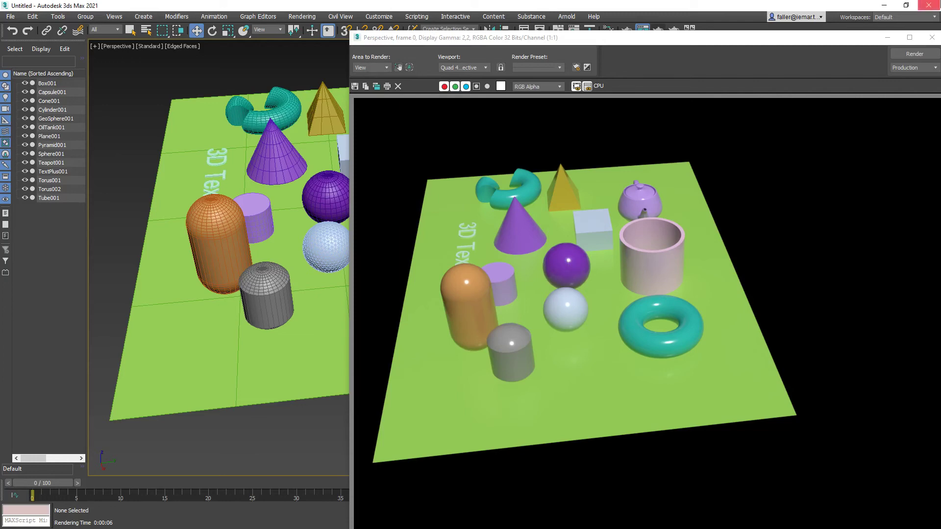
drag(863, 42, 806, 42)
click(865, 43)
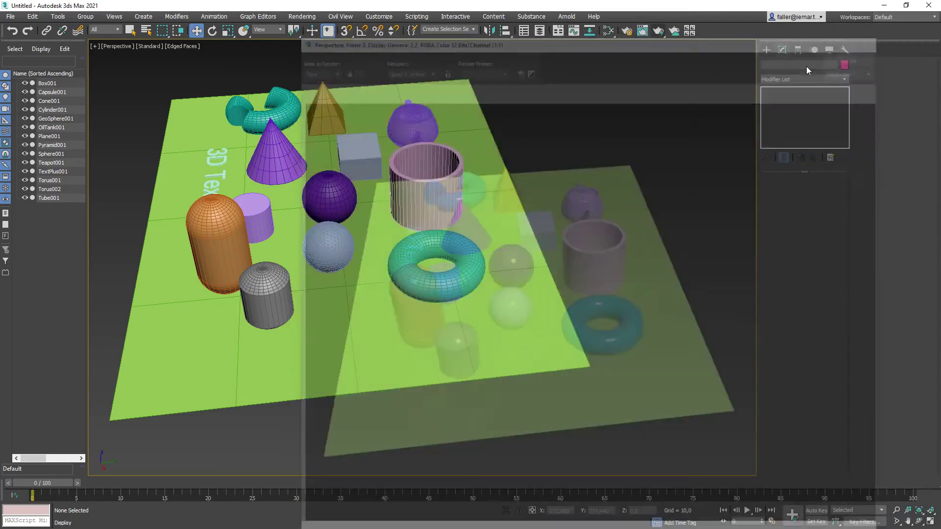
Orbit the scene back to face the 3D text and show safe frames in the Perspective viewport
alt+middle_drag(507, 135, 384, 219)
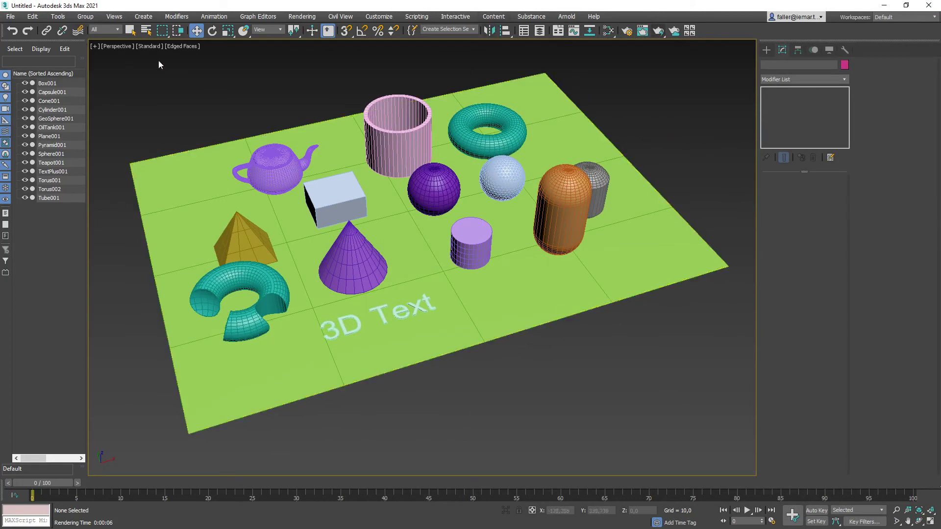
click(118, 47)
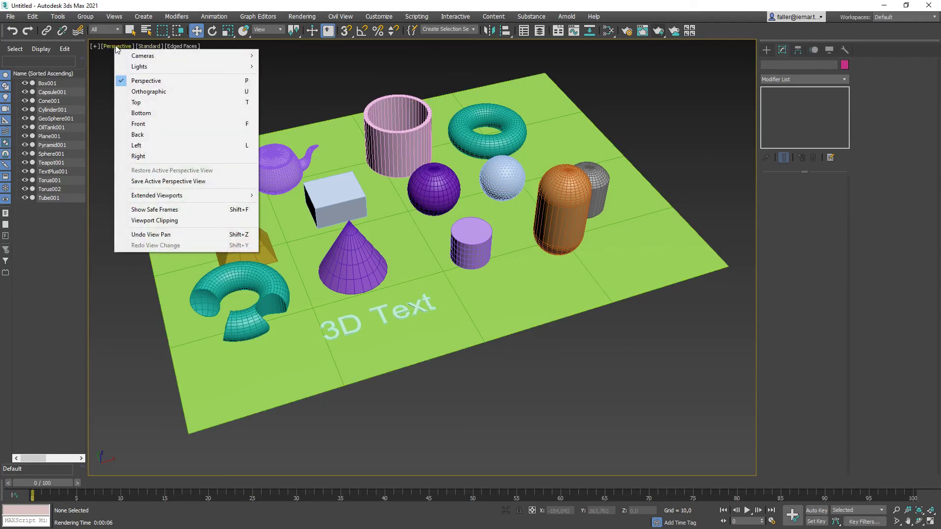
click(105, 70)
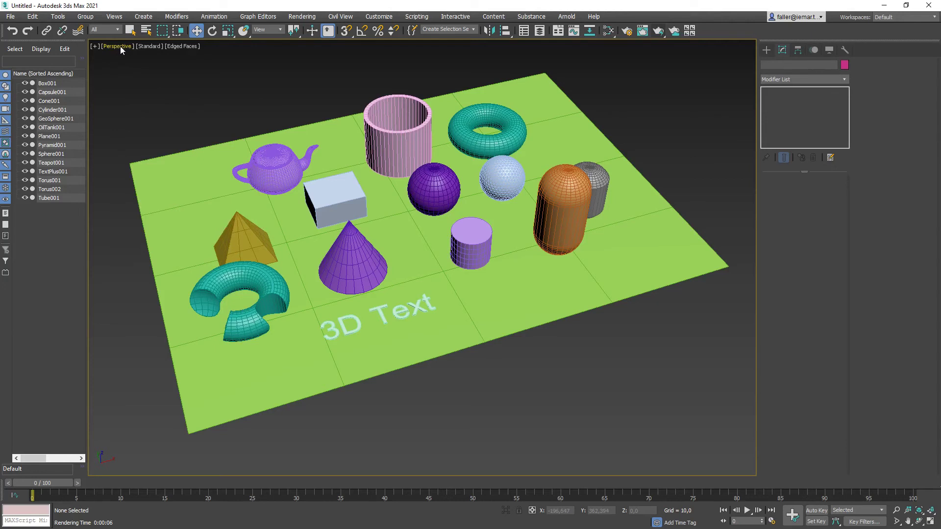
click(117, 47)
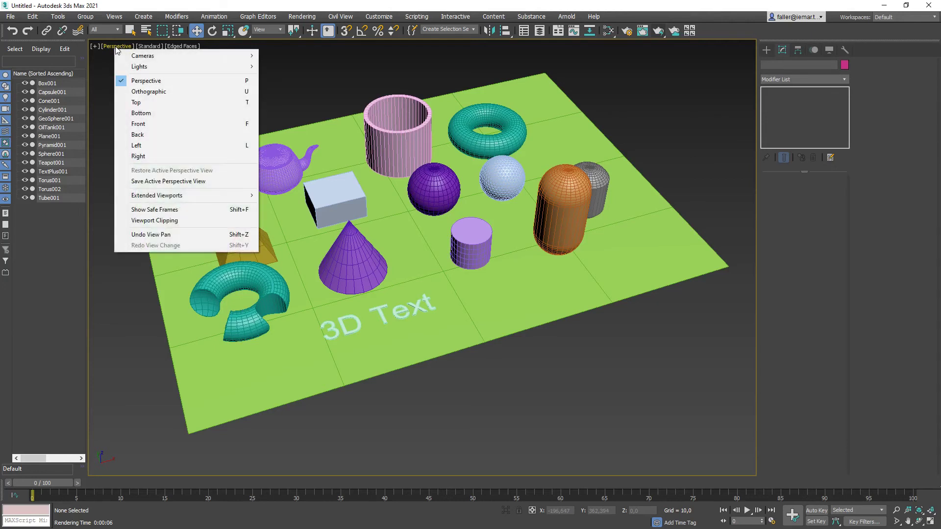
click(167, 212)
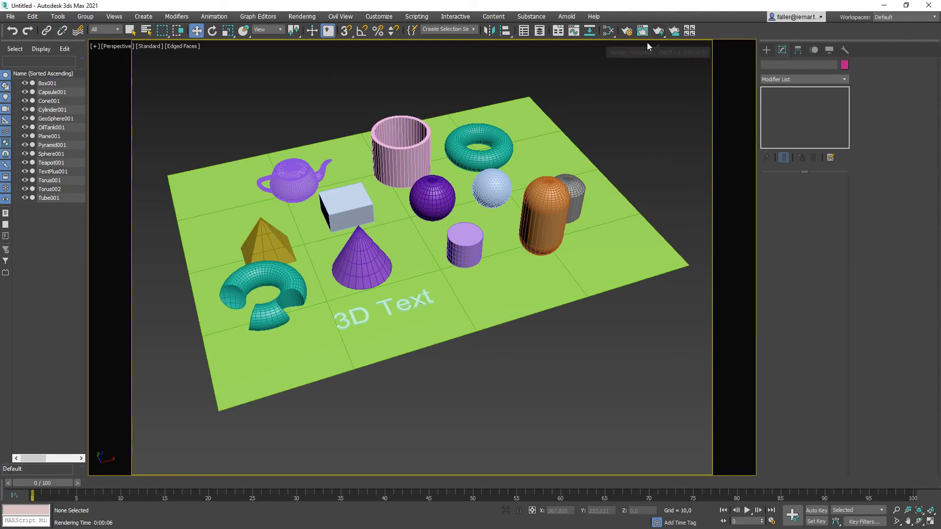
Switch to the four-viewport layout and check the scene's framing within the Perspective safe frame
key(alt+w)
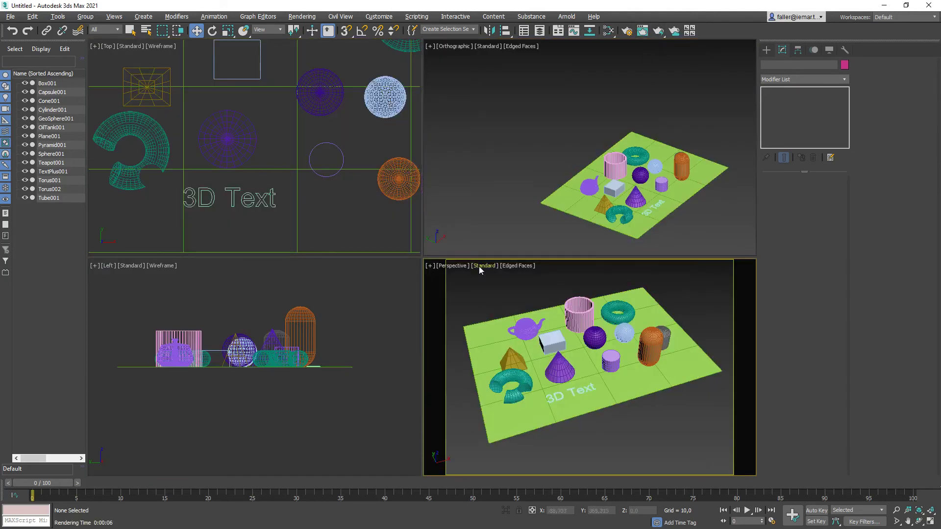
middle_drag(627, 349, 646, 353)
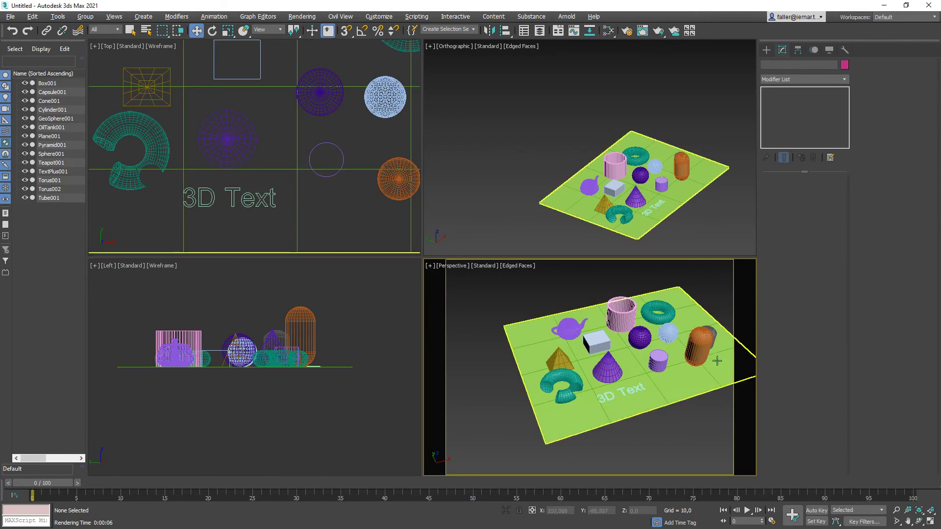
middle_drag(657, 401, 607, 380)
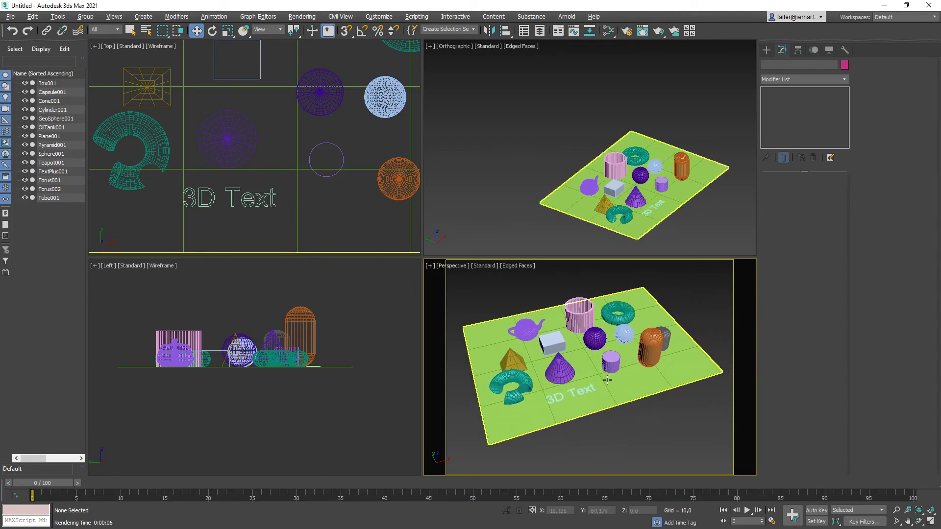
Maximize the Perspective viewport, render it, and position the rendered frame window so the whole image is visible
key(alt+w)
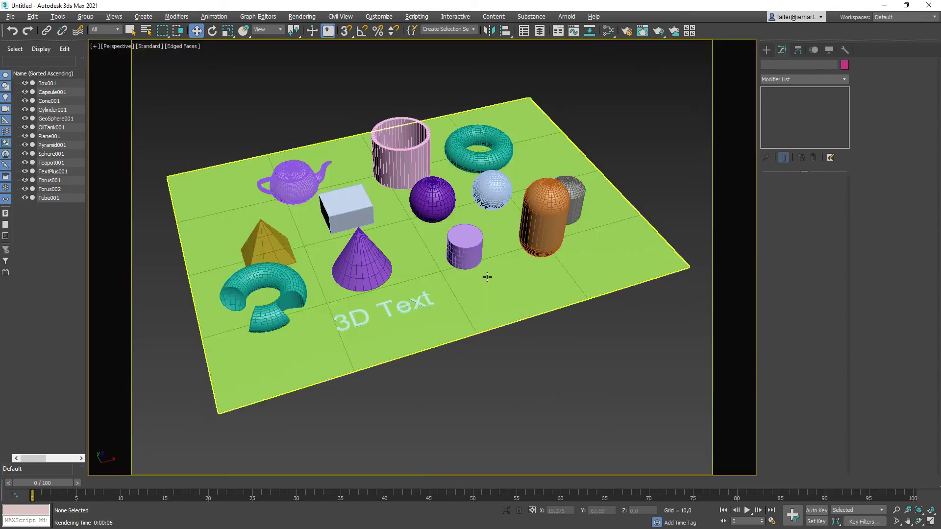
click(658, 31)
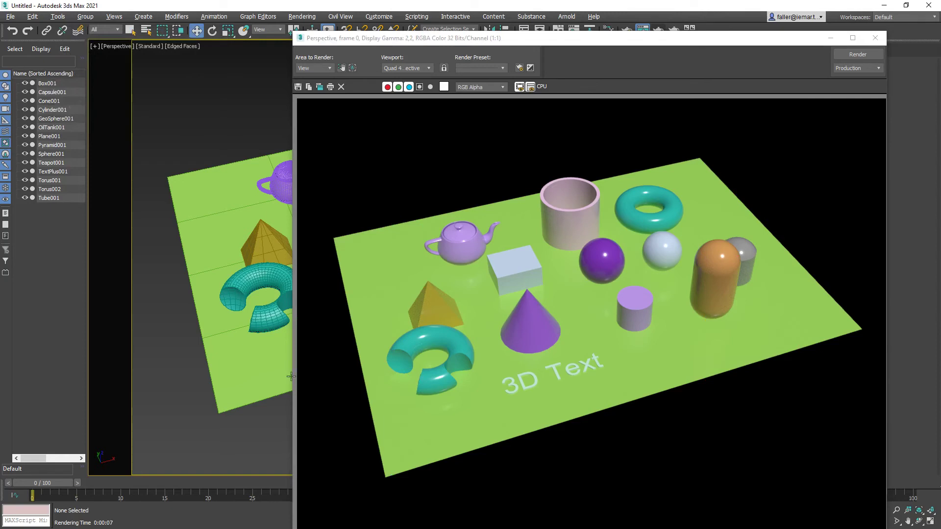
drag(564, 40, 558, 14)
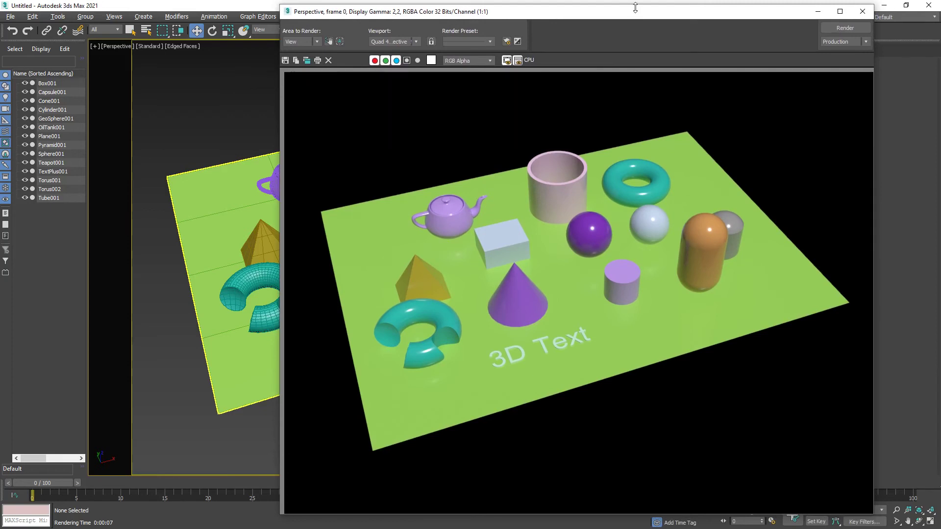
drag(637, 10, 611, 11)
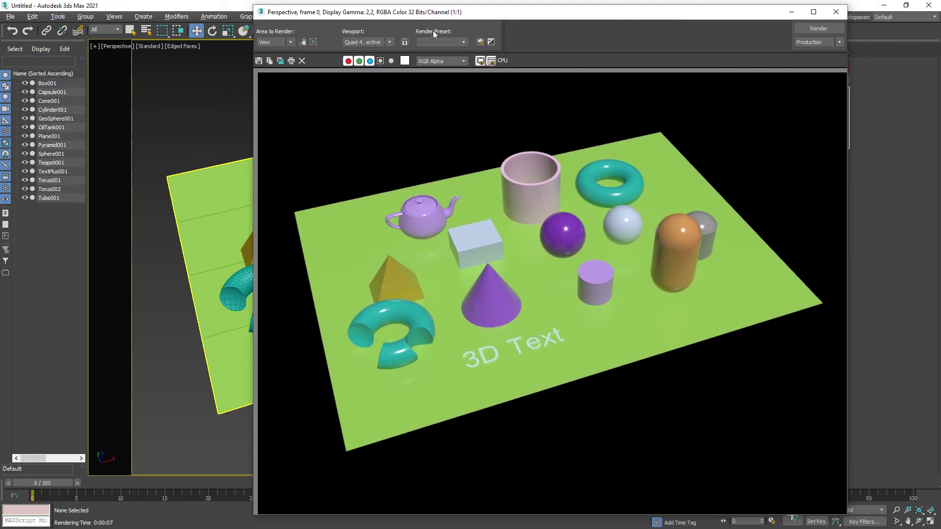
Try to save the rendered image as a TIF file named sdfgjh directly under This PC
click(259, 60)
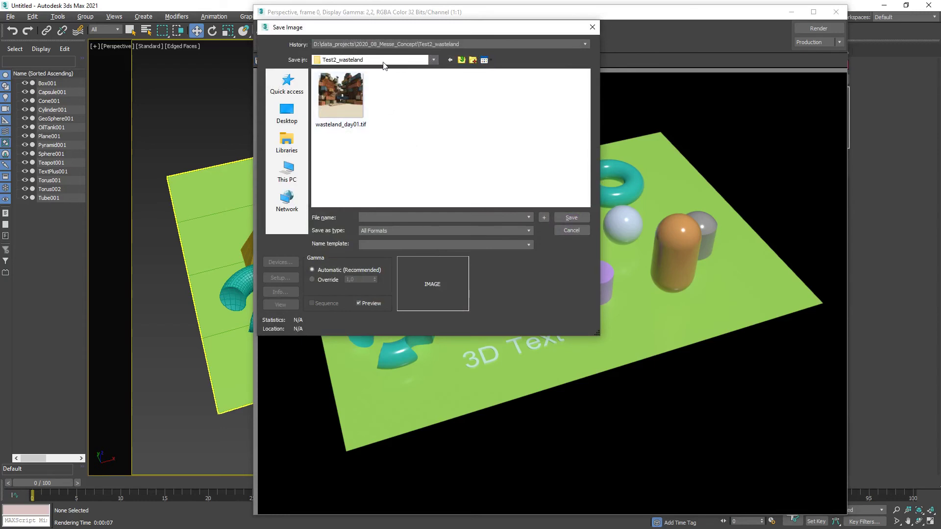
click(303, 107)
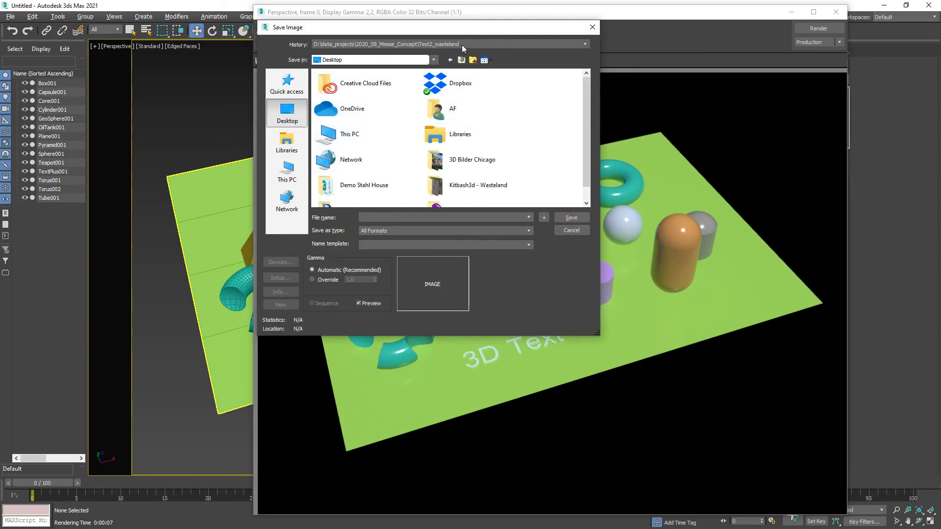
click(287, 171)
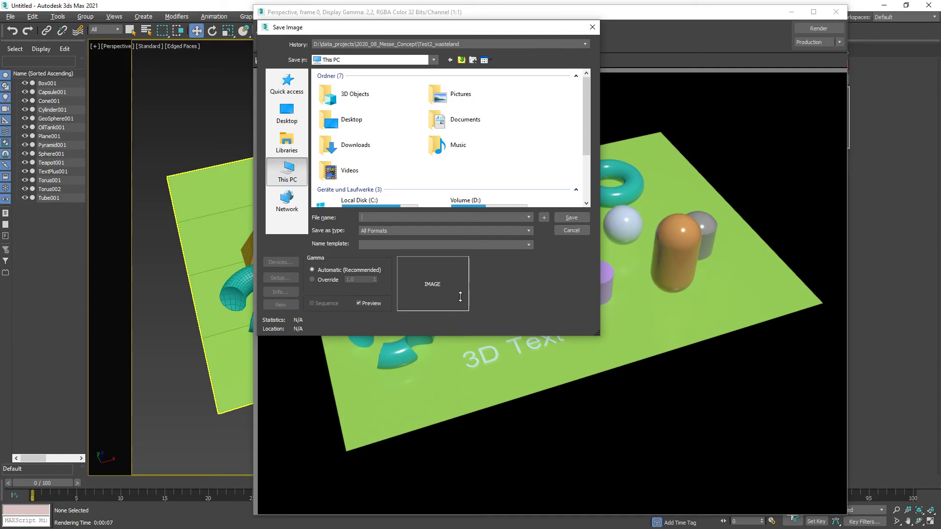
click(523, 230)
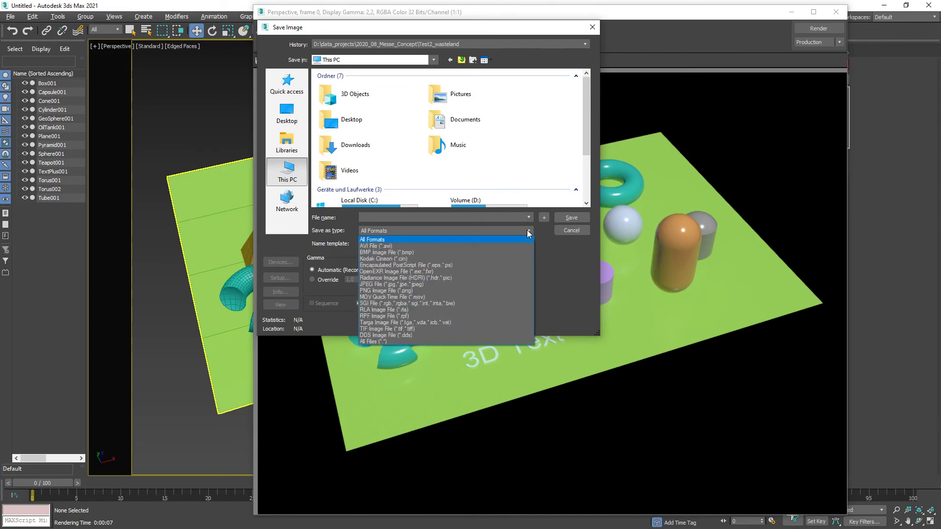
click(376, 328)
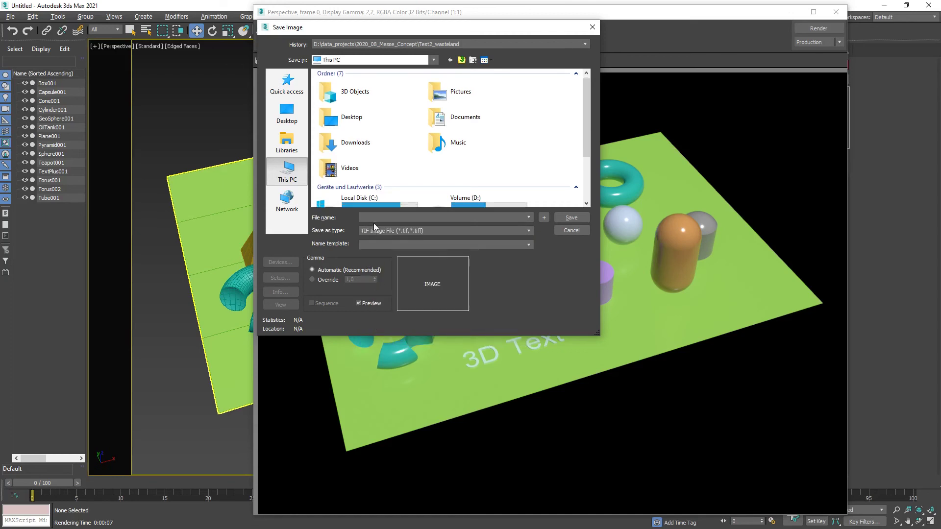
text(sdfgjh)
click(575, 217)
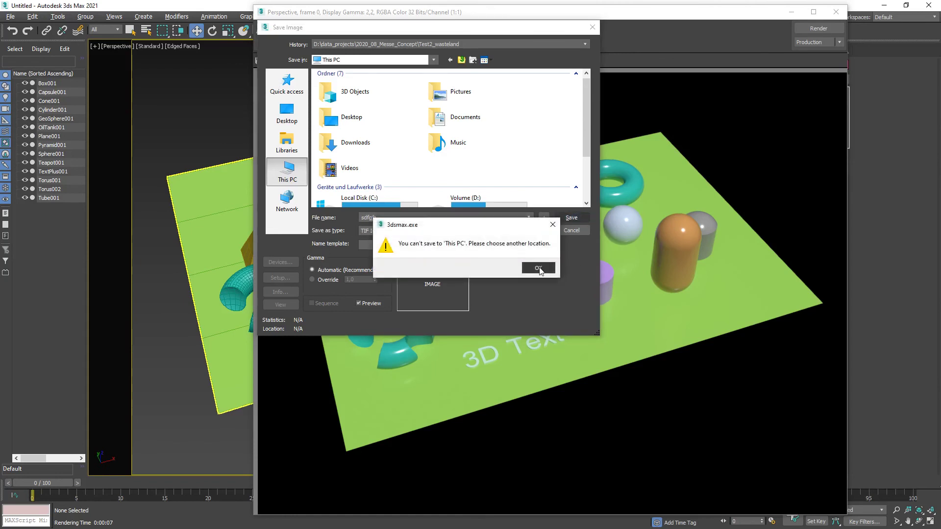
click(538, 268)
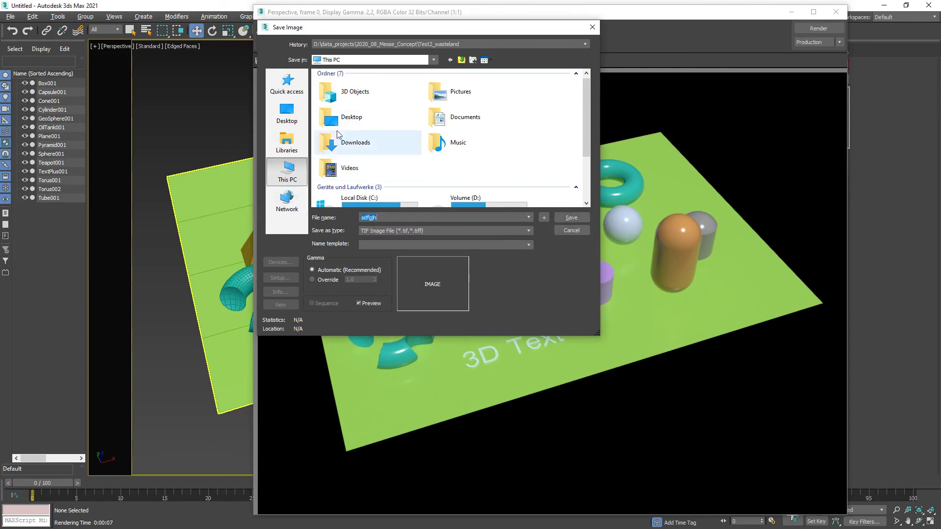
Choose the temp folder on Volume (D:) for the TIF image, review its TIF options, and cancel the save
click(343, 119)
scroll(518, 181, down, 3)
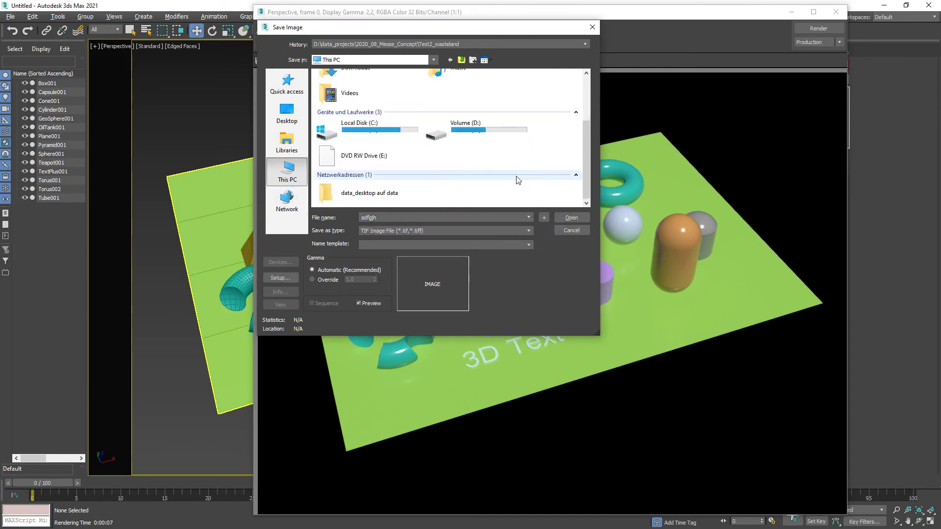
double_click(463, 128)
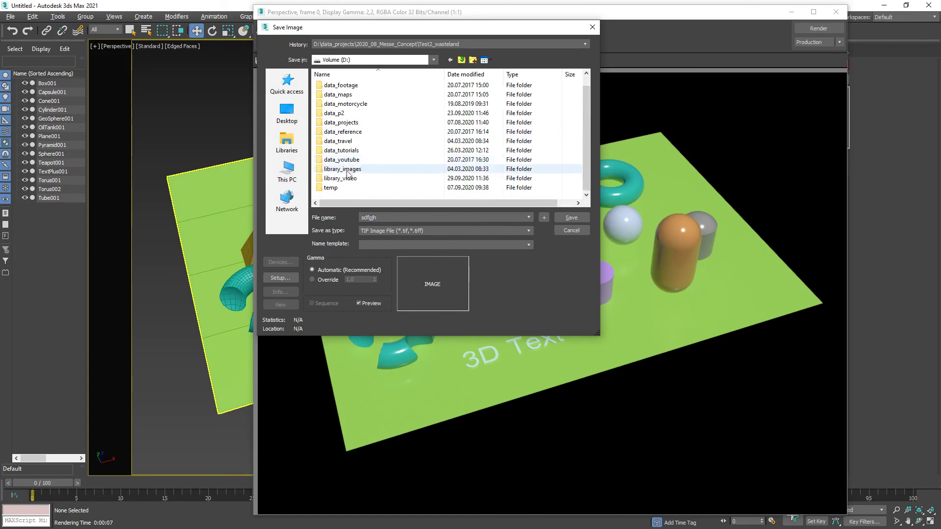
double_click(331, 188)
click(572, 219)
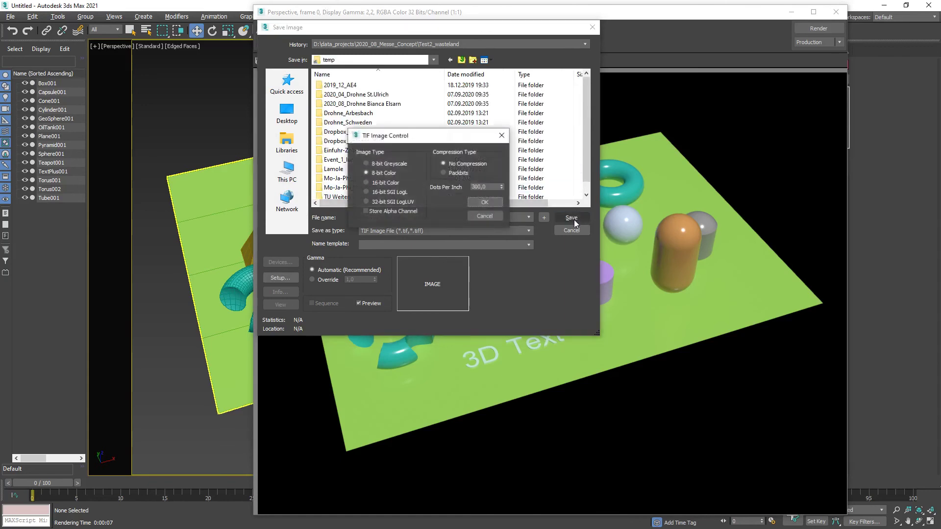
drag(428, 136, 390, 93)
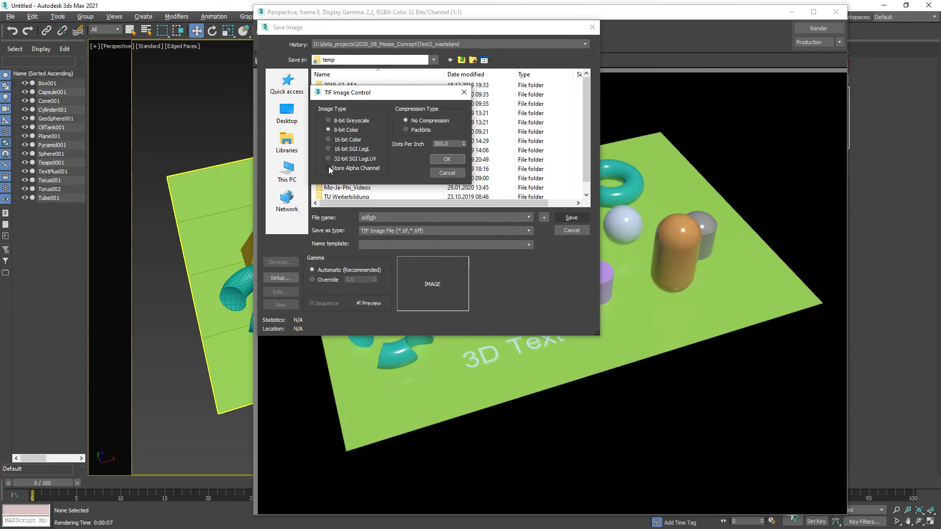
click(453, 175)
click(571, 231)
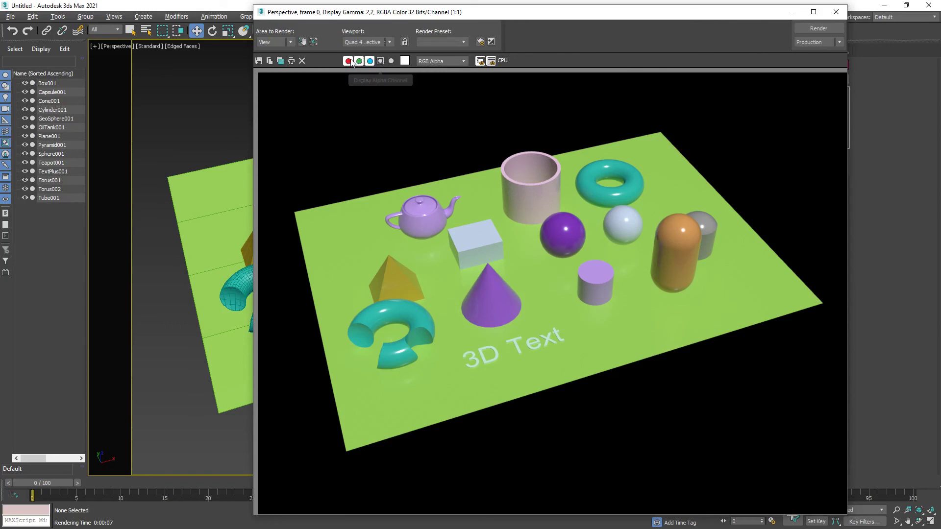
Inspect the alpha channel of the rendered image and return to the full-color display
click(381, 60)
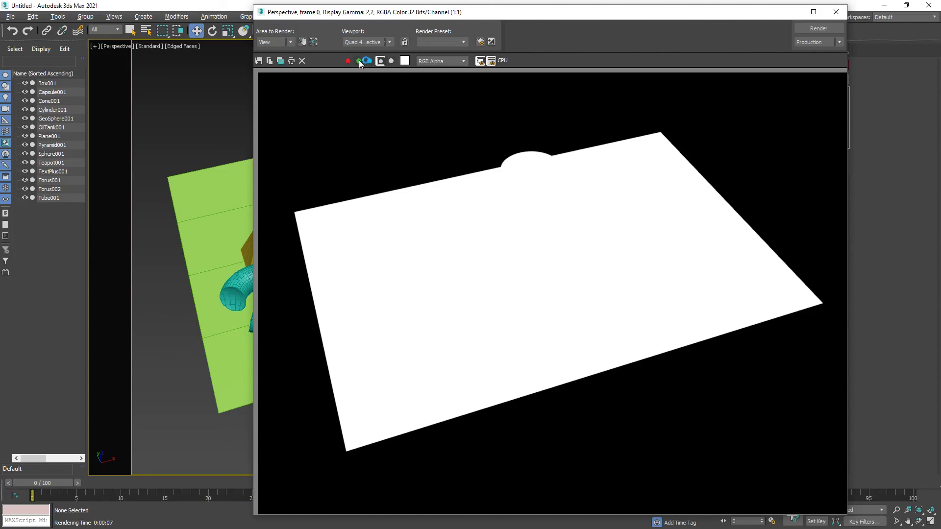
click(380, 60)
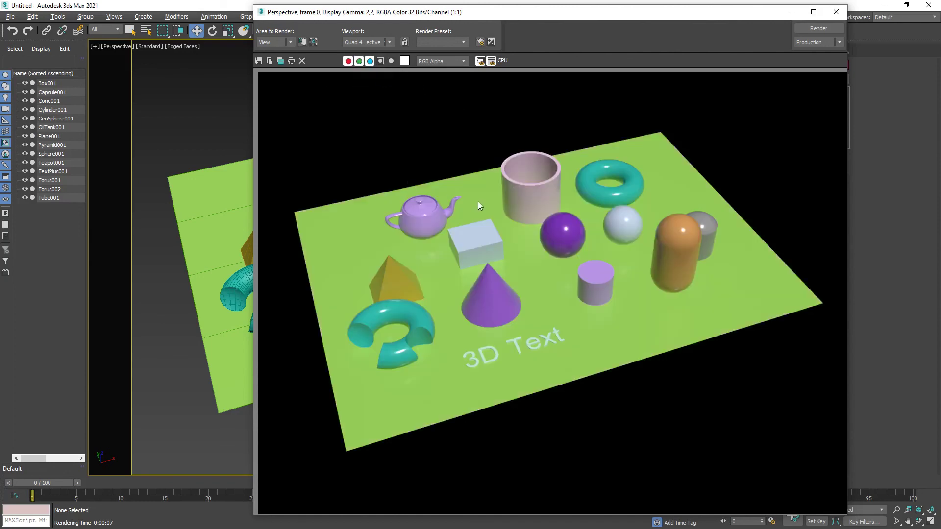
Save the render as TIF image gdhk in the Test2_wasteland folder with Store Alpha Channel toggled, and close the rendered image
click(259, 61)
click(384, 230)
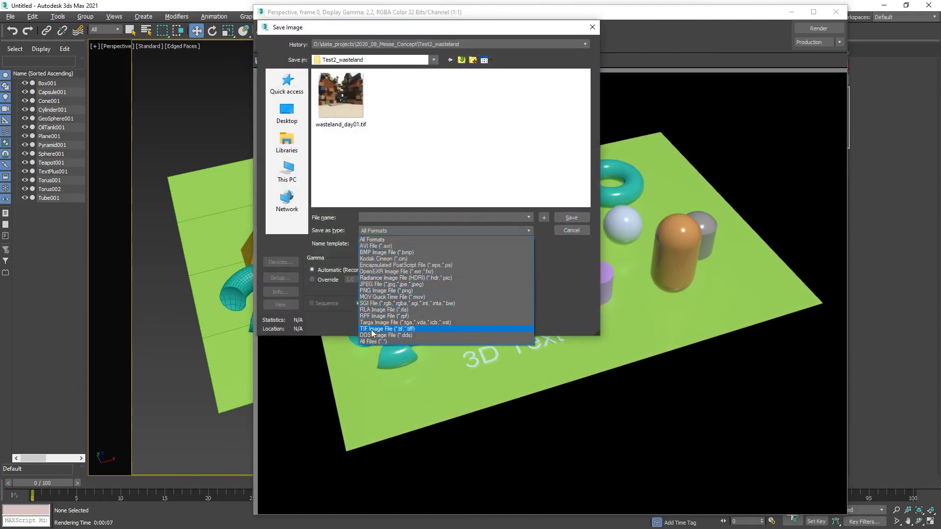
click(375, 329)
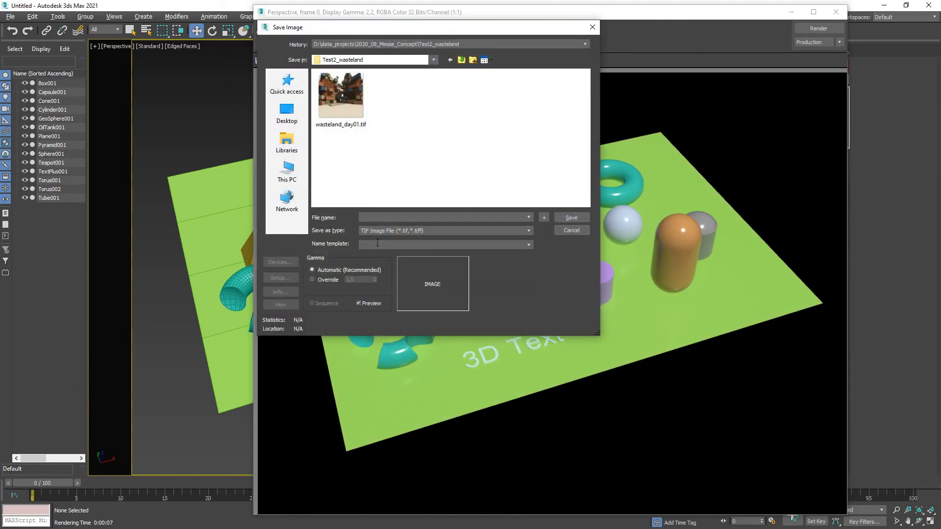
text(gdhk)
click(569, 217)
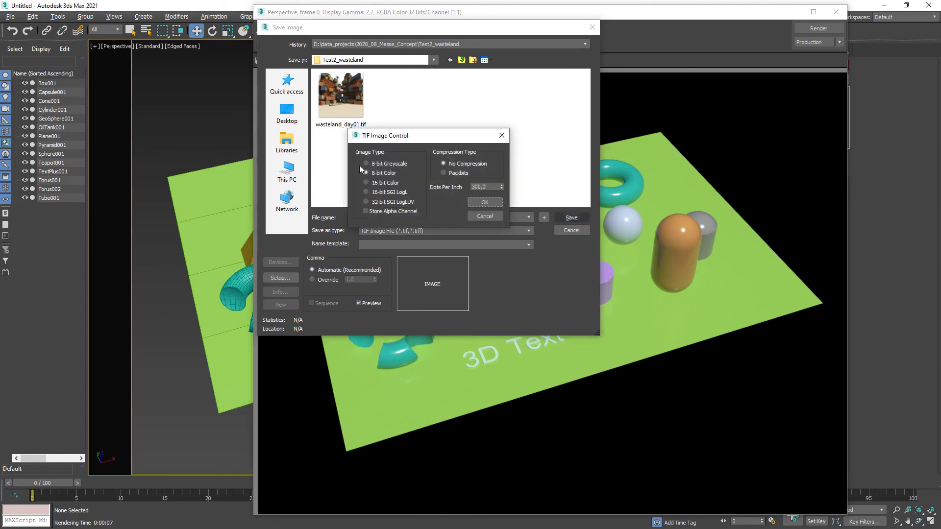
drag(365, 141, 334, 87)
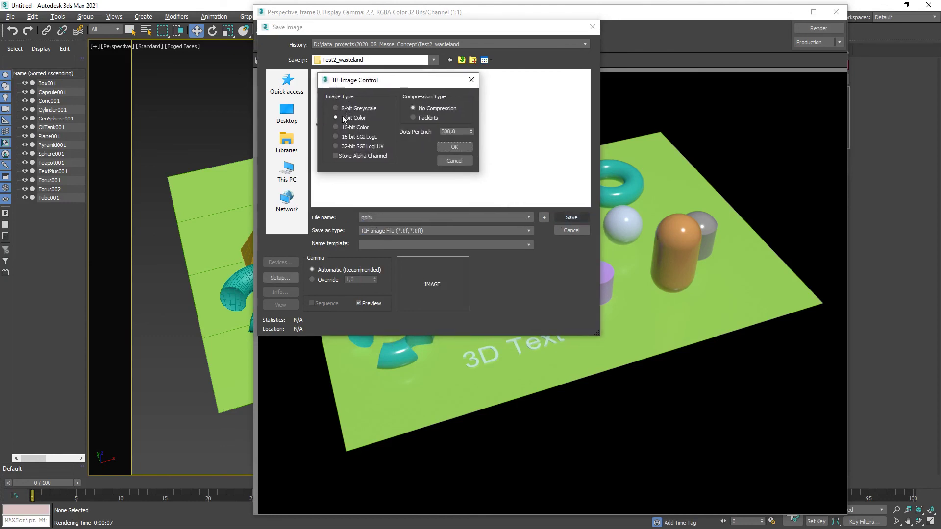
click(338, 156)
click(455, 146)
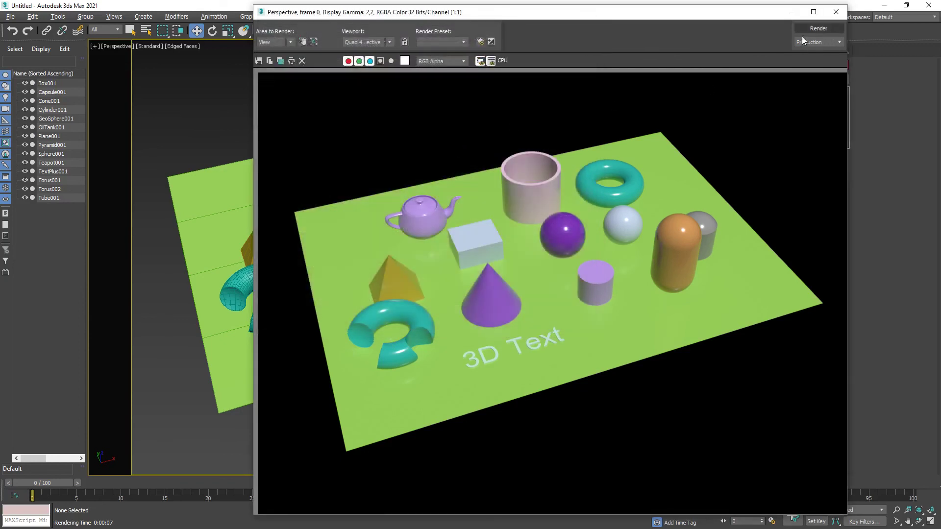
click(836, 12)
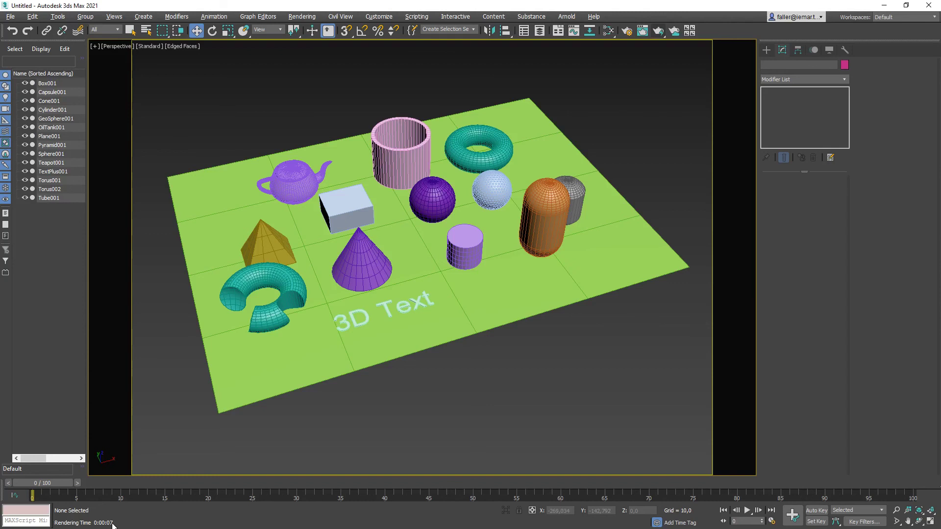
Examine the Render Output file settings in the Arnold render setup, and close them without choosing an output file
click(630, 33)
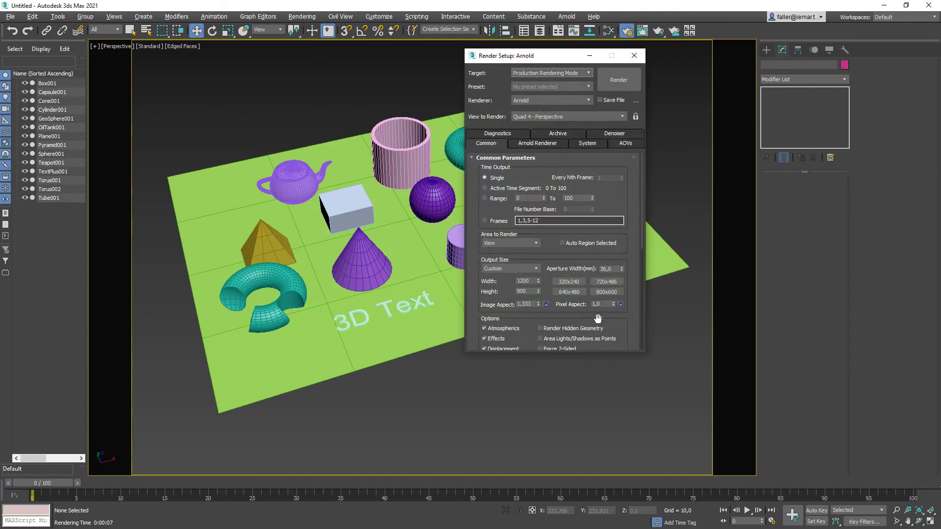
drag(598, 318, 579, 208)
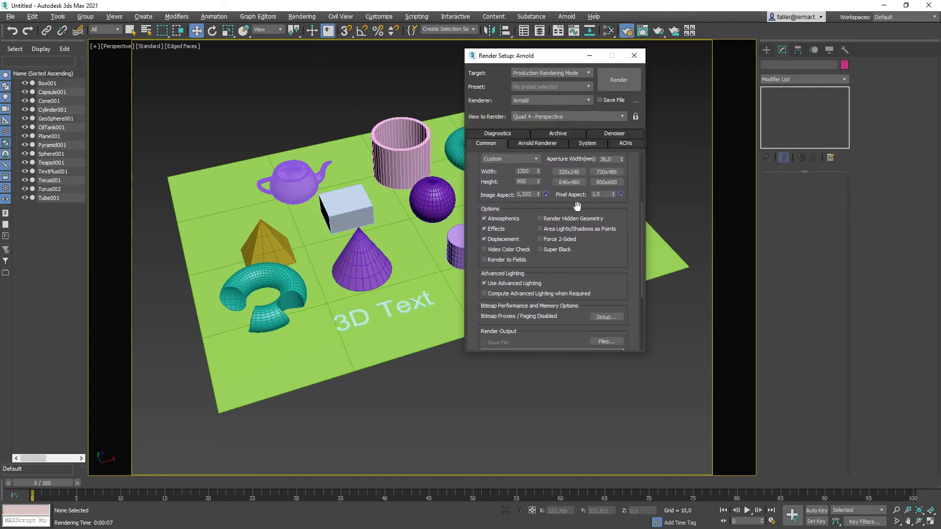
drag(576, 282, 567, 206)
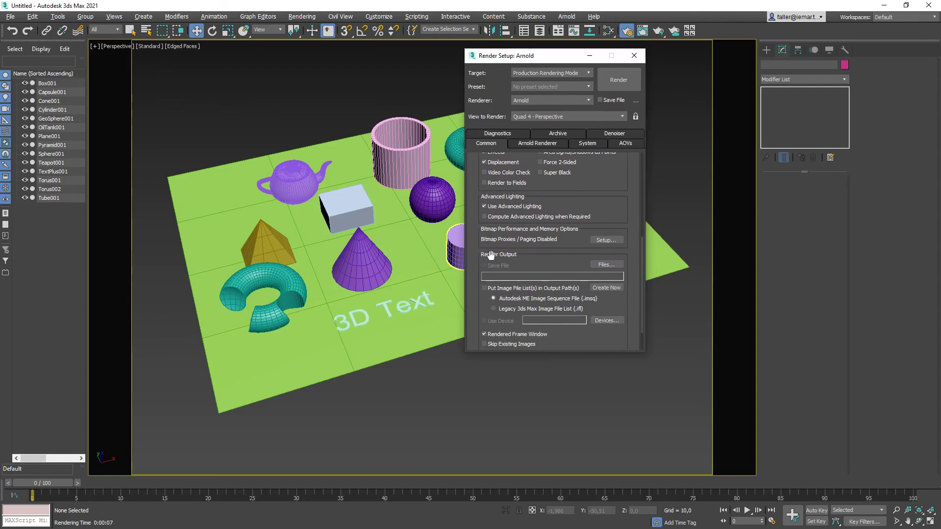
click(609, 266)
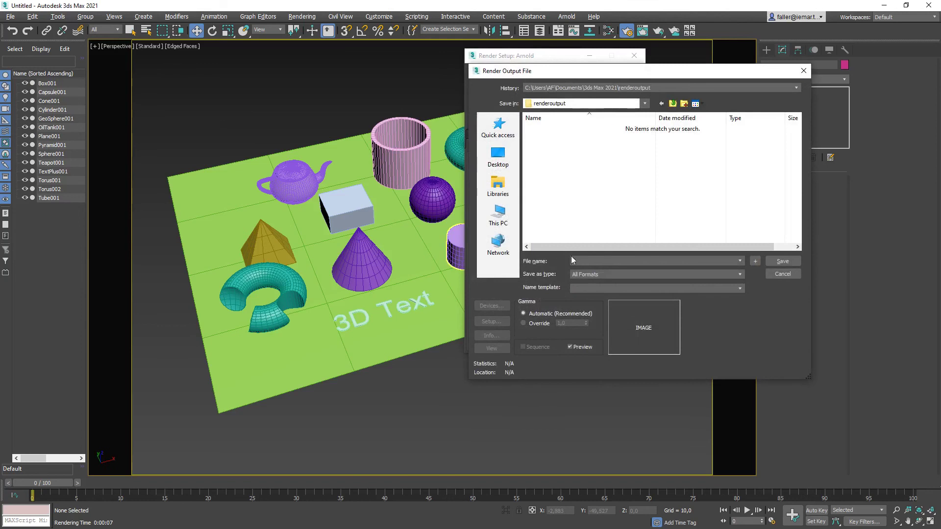
click(783, 276)
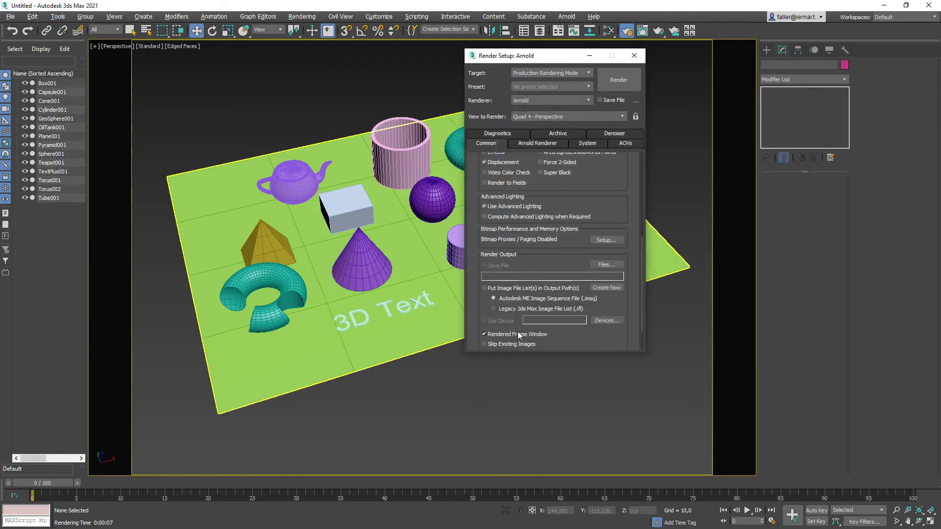
click(634, 55)
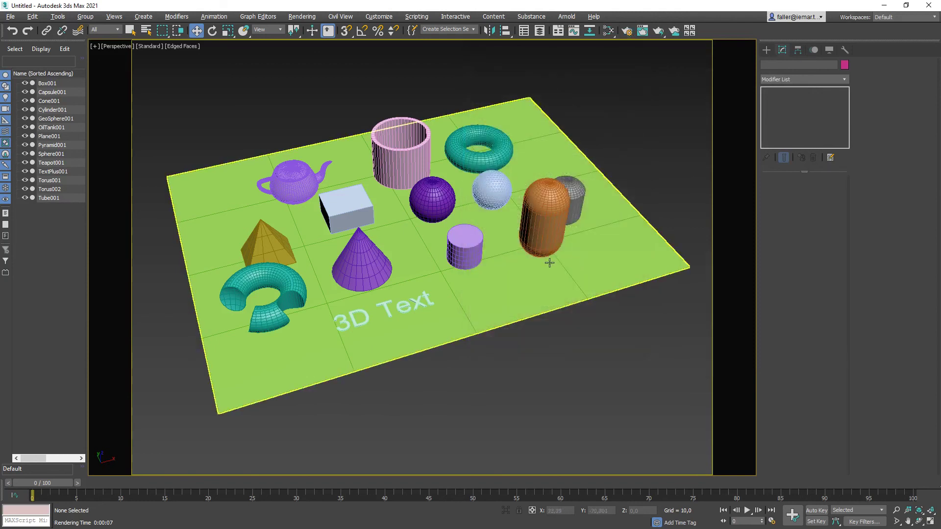